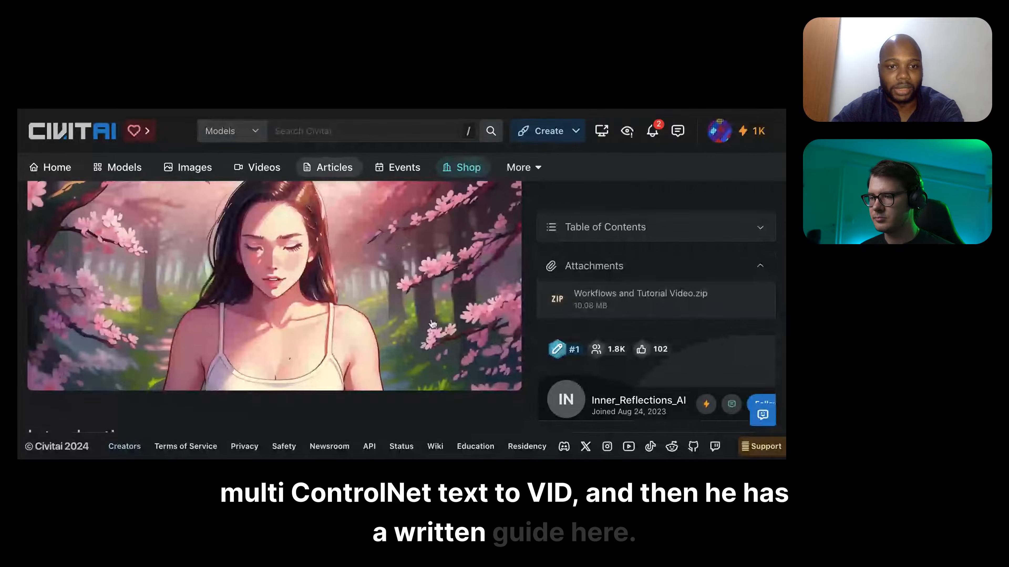
# - Examine the AnimateDiff in ComfyUI guide on Civitai, covering its introduction, required downloads, installation section and workflow attachment
pyautogui.scroll(-4, 433, 324)
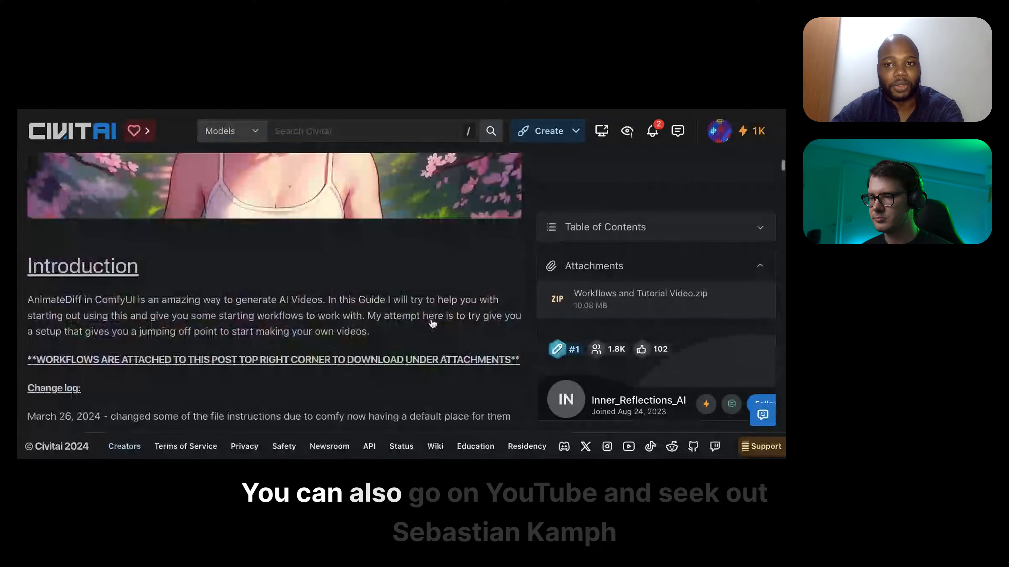
pyautogui.scroll(-5, 433, 324)
pyautogui.scroll(-3, 432, 324)
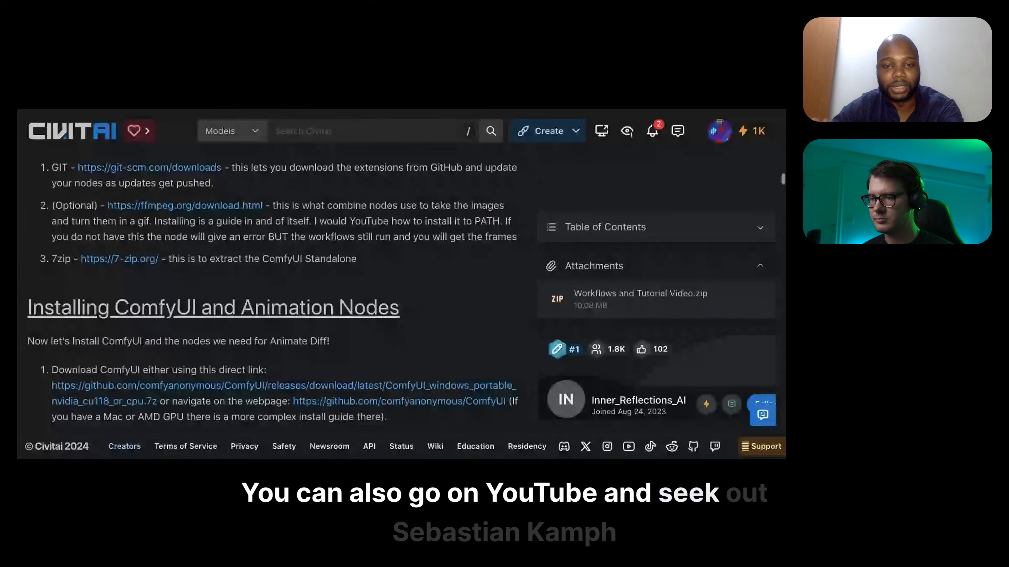
pyautogui.scroll(-1, 433, 323)
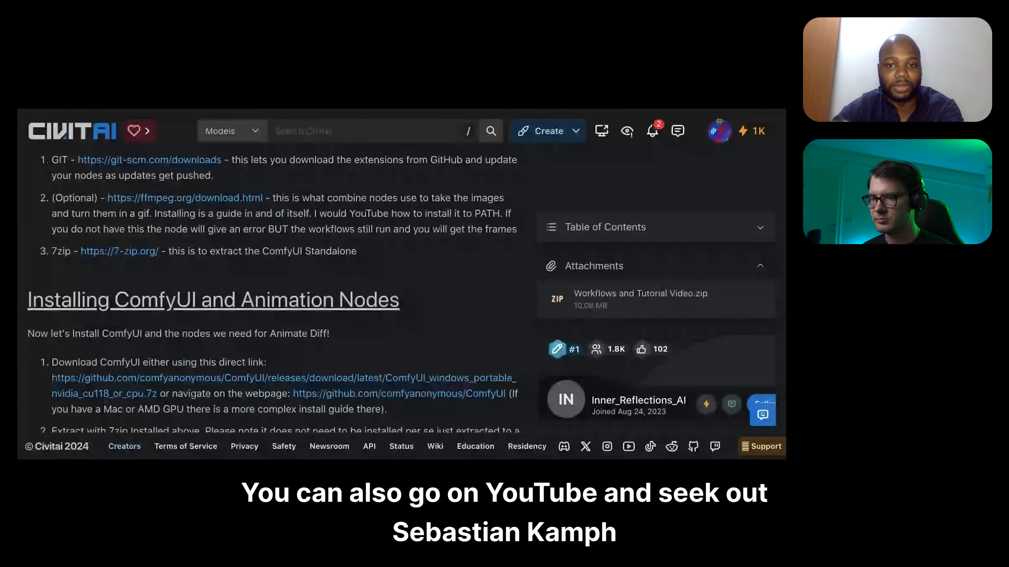
pyautogui.scroll(5, 432, 324)
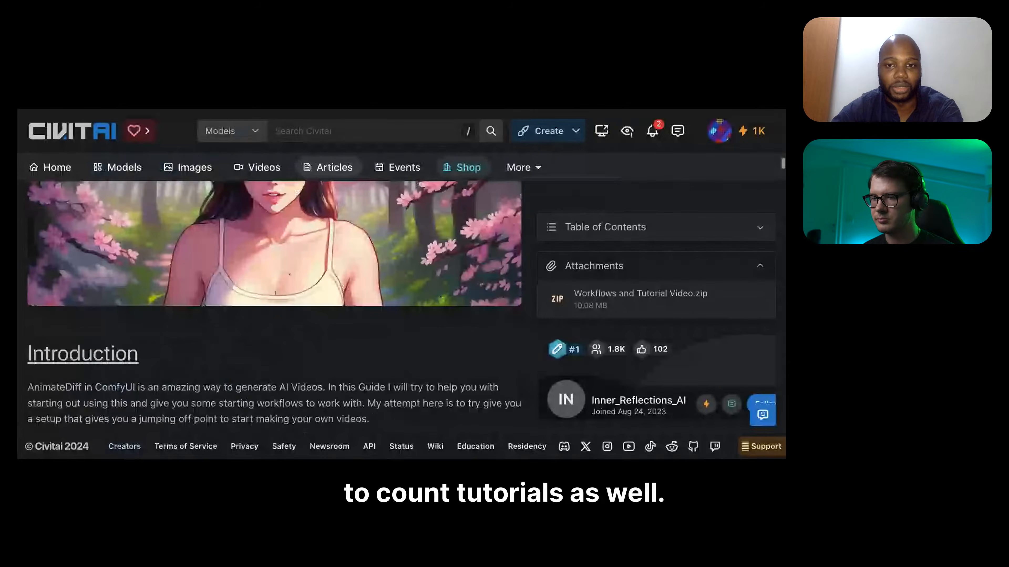
pyautogui.scroll(4, 275, 306)
pyautogui.scroll(3, 274, 306)
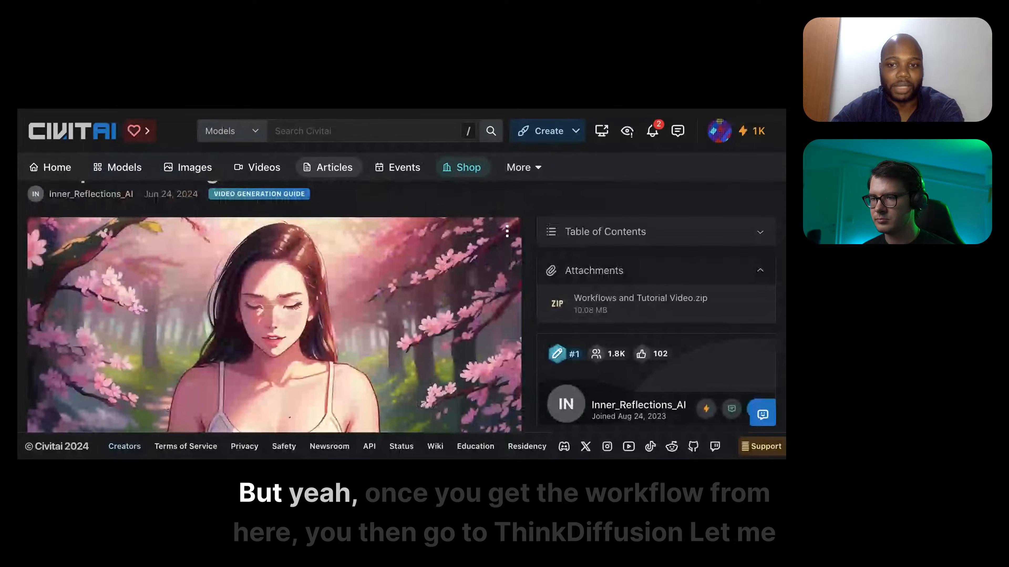
pyautogui.scroll(2, 495, 305)
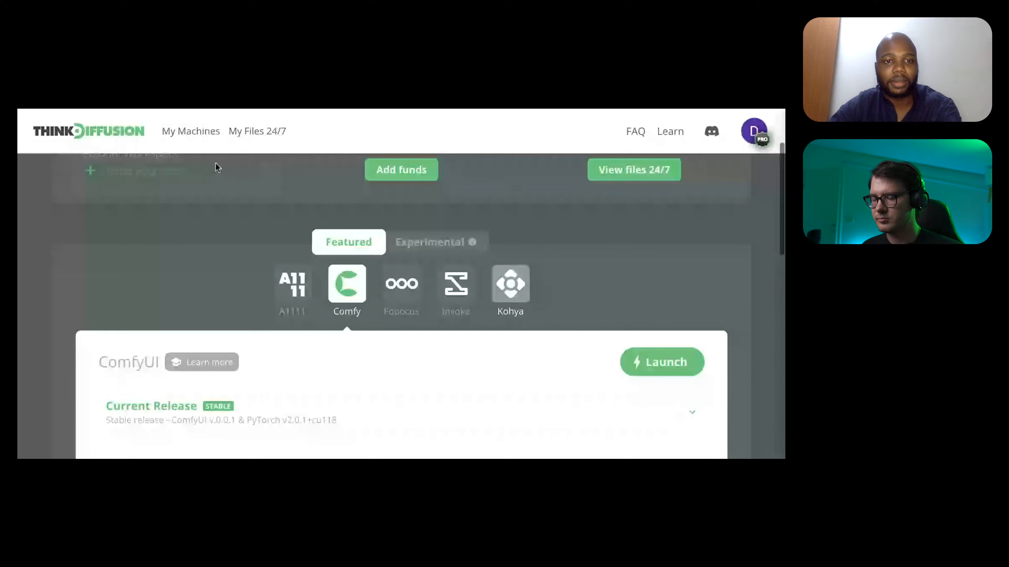
# - Switch to ThinkDiffusion, go to its home page and launch the app from there
pyautogui.scroll(3, 218, 167)
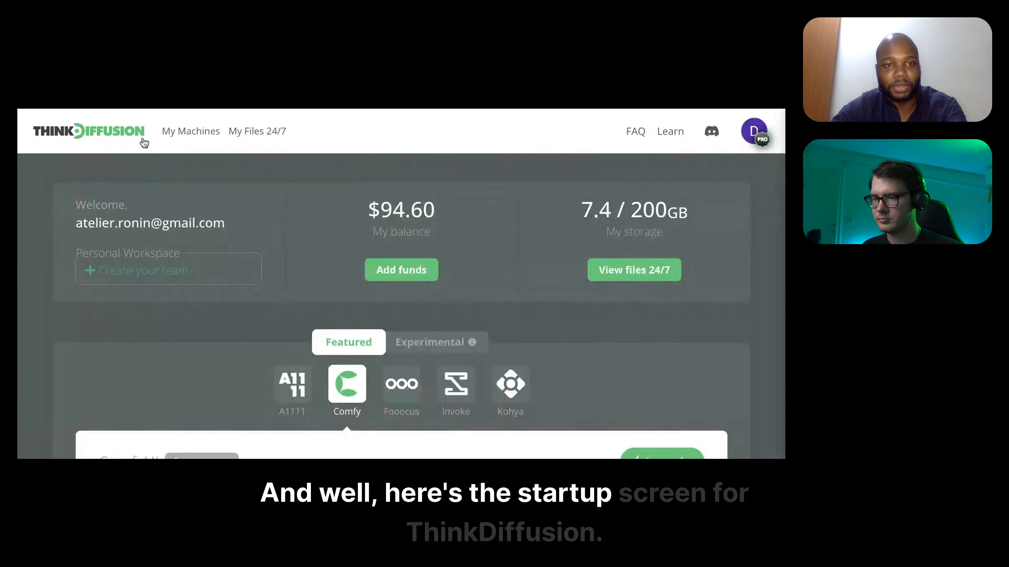
pyautogui.click(85, 137)
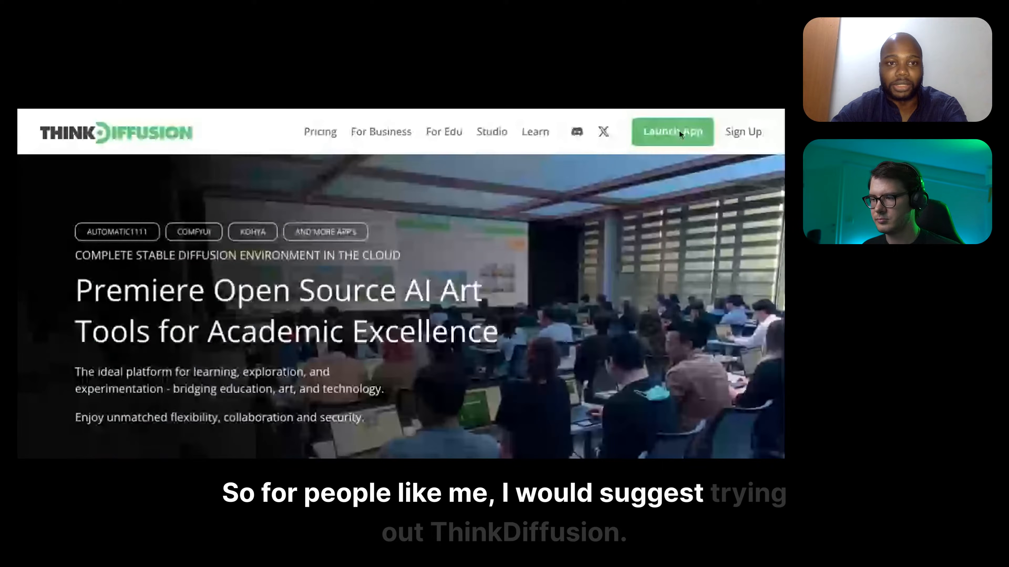
pyautogui.click(679, 130)
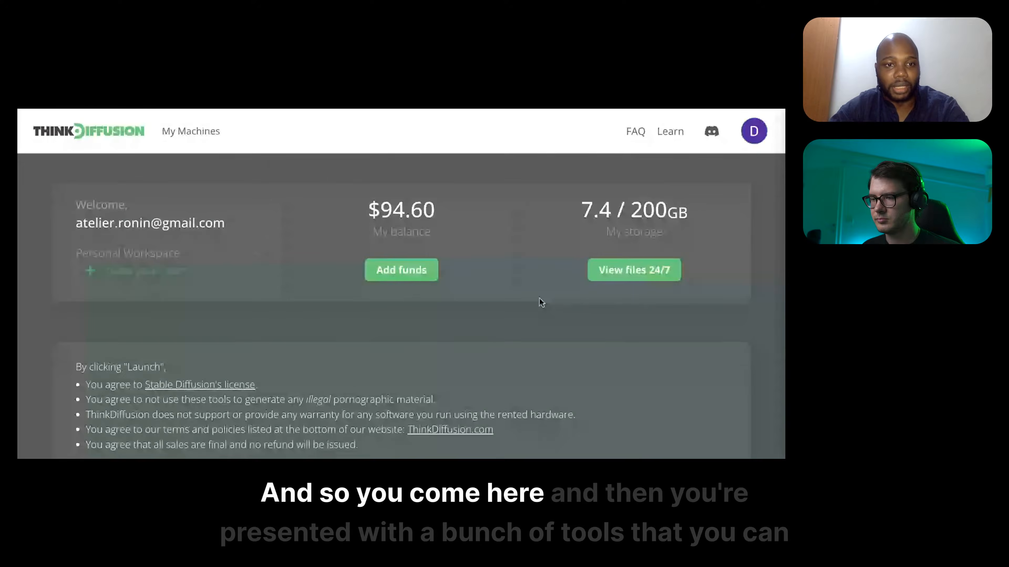
# - Launch a ComfyUI machine with the TURBO speed option
pyautogui.scroll(-3, 540, 302)
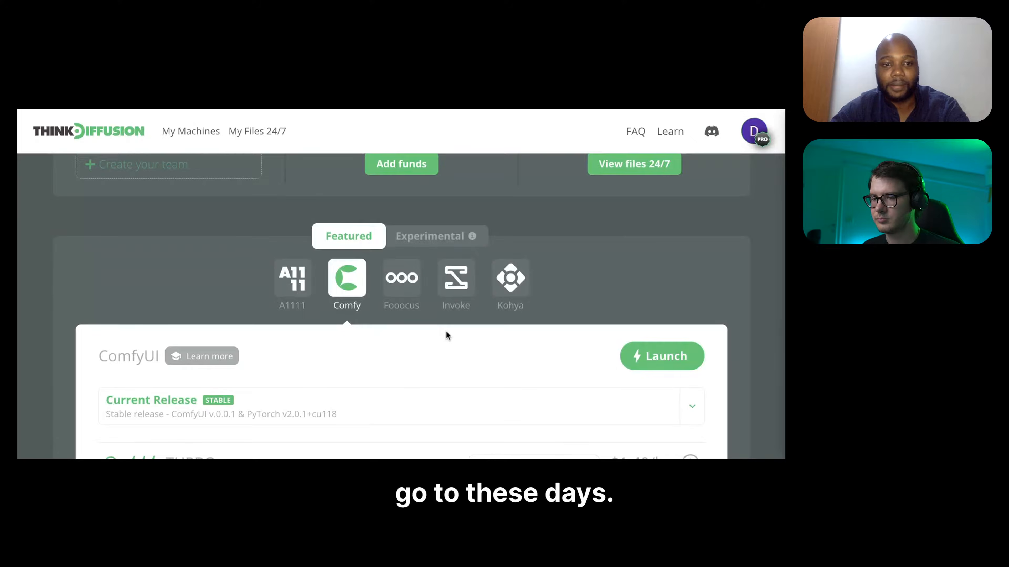
pyautogui.scroll(-3, 461, 345)
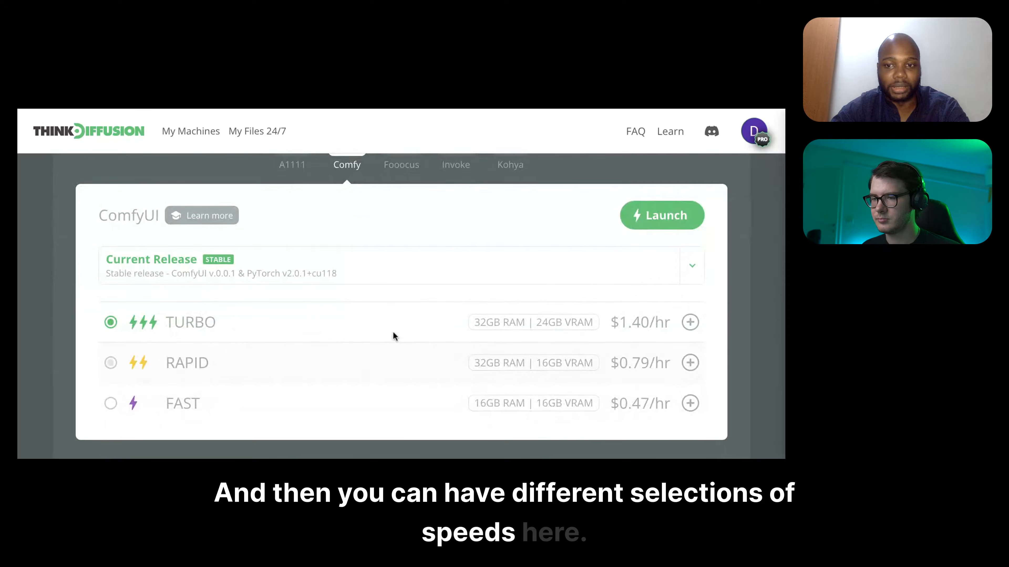
pyautogui.scroll(2, 392, 331)
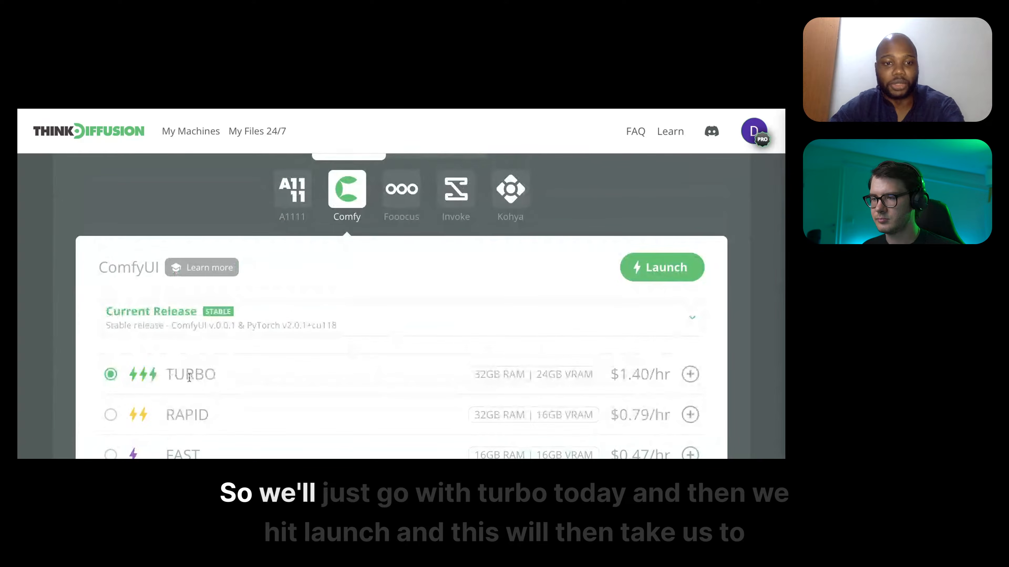
pyautogui.click(644, 272)
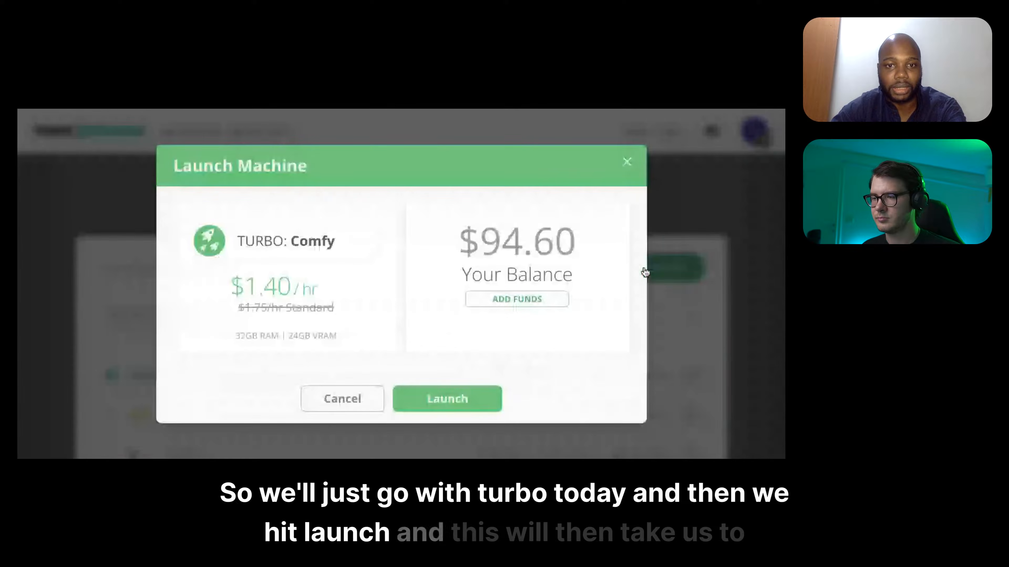
pyautogui.click(459, 405)
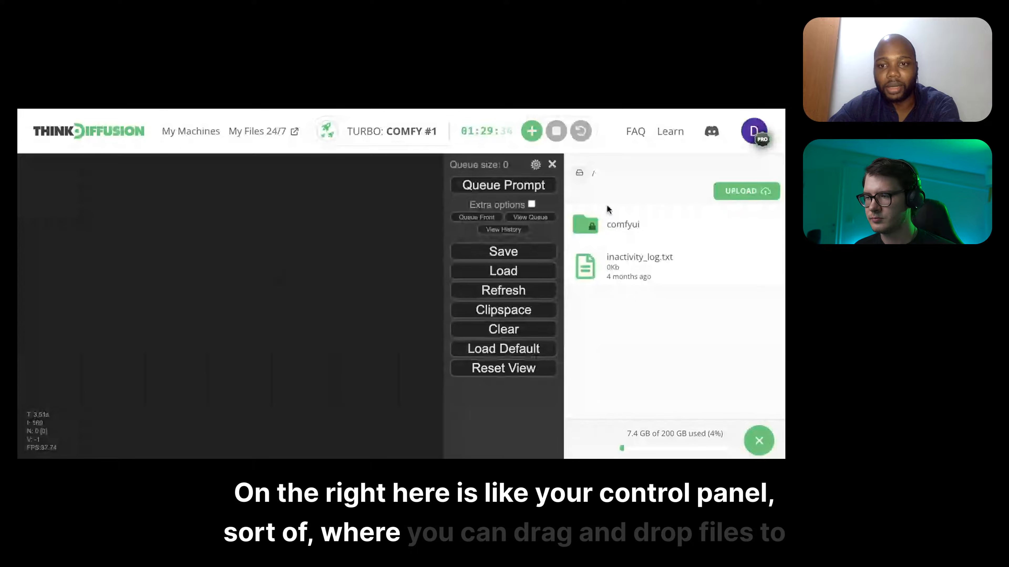
# - Open the comfyui folder in the file browser and inspect the default workflow's nodes
pyautogui.moveTo(650, 208)
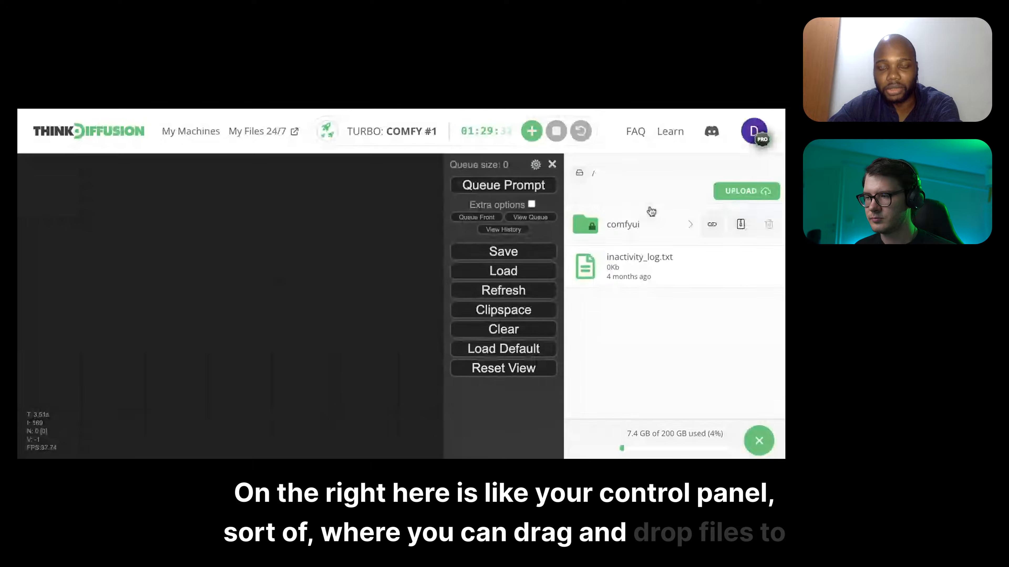
pyautogui.click(655, 234)
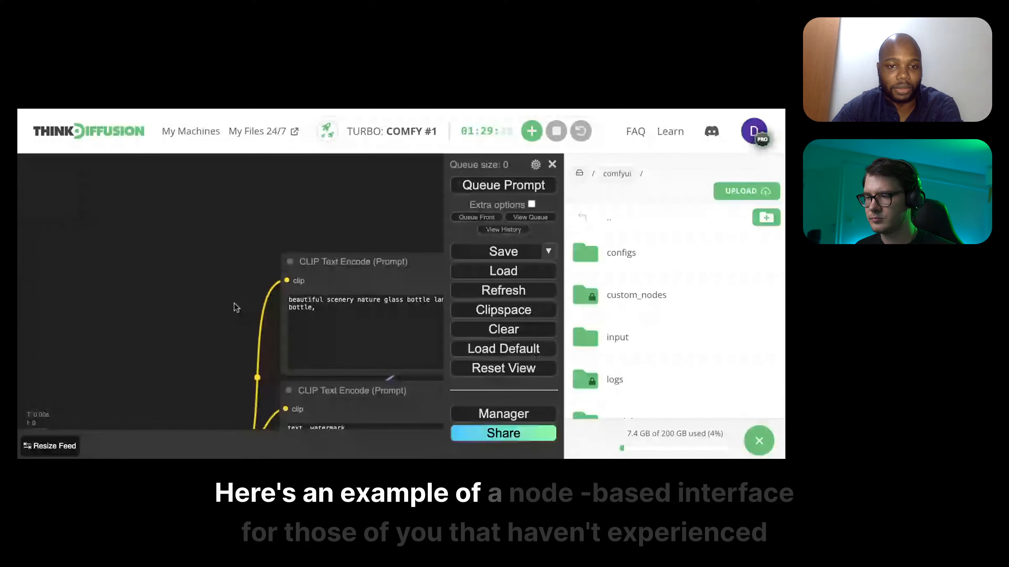
pyautogui.scroll(-5, 234, 308)
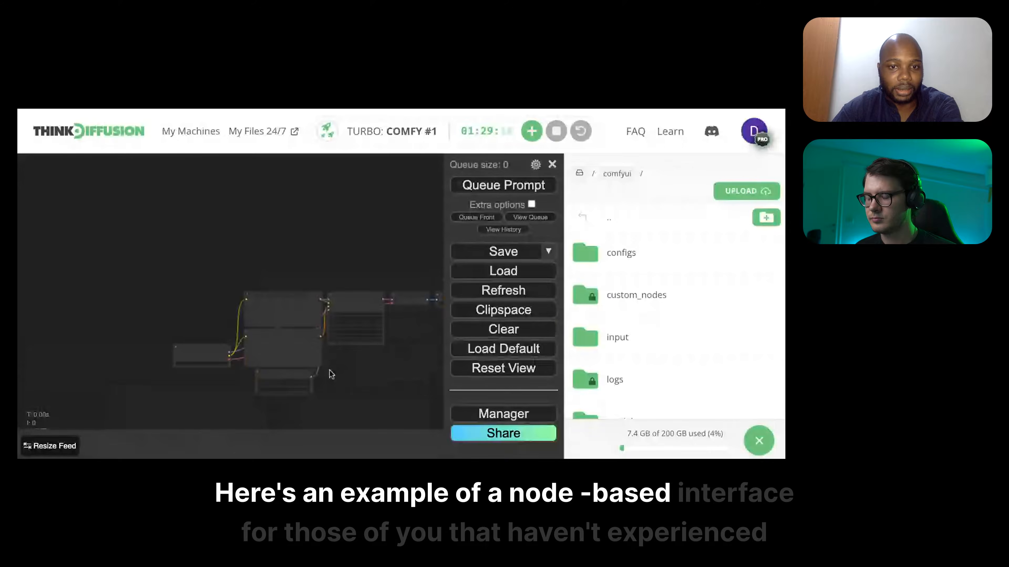
pyautogui.scroll(3, 330, 371)
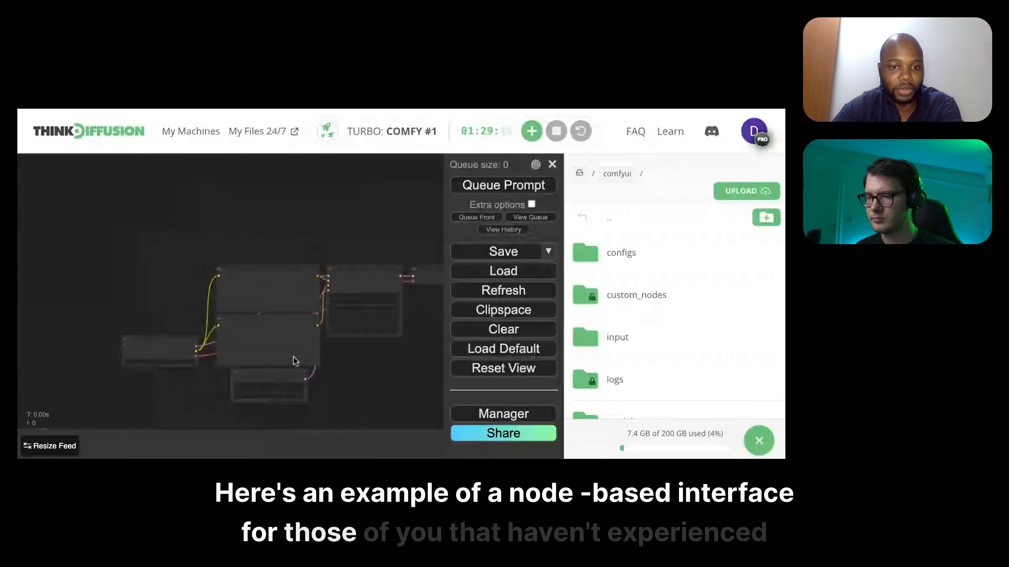
pyautogui.scroll(5, 230, 335)
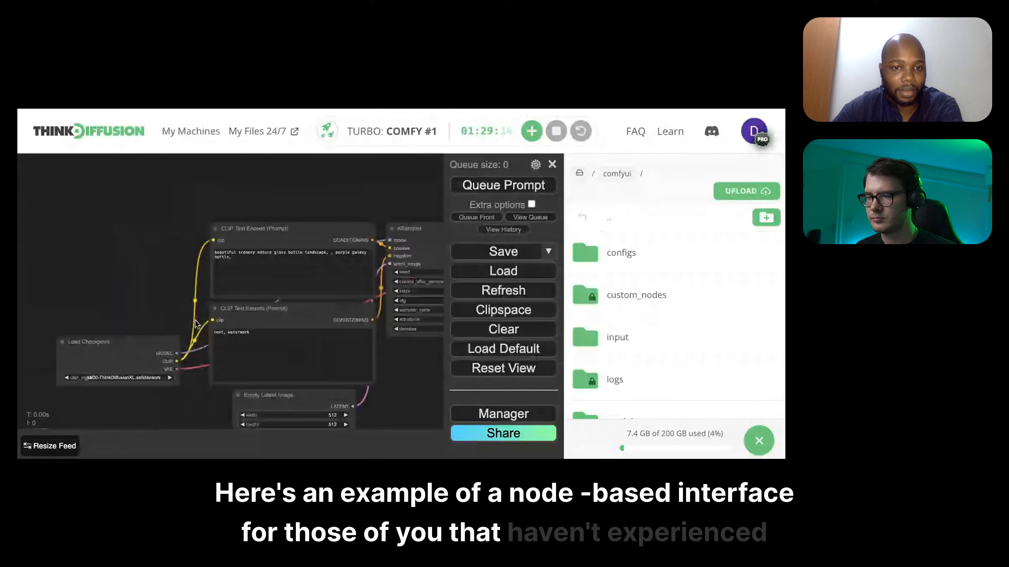
pyautogui.scroll(3, 196, 324)
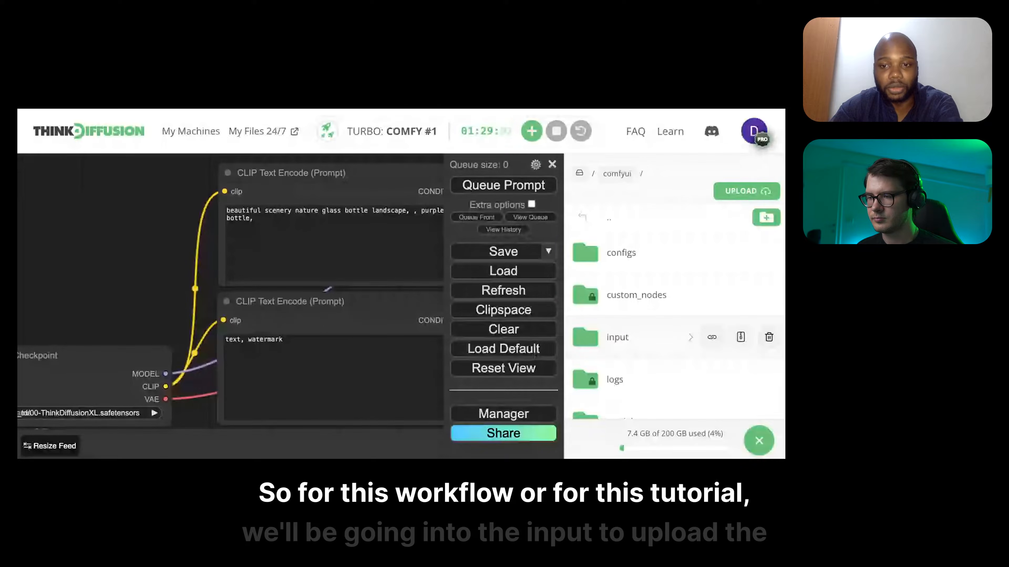
# - Open the input folder inside the comfyui folder
pyautogui.click(618, 337)
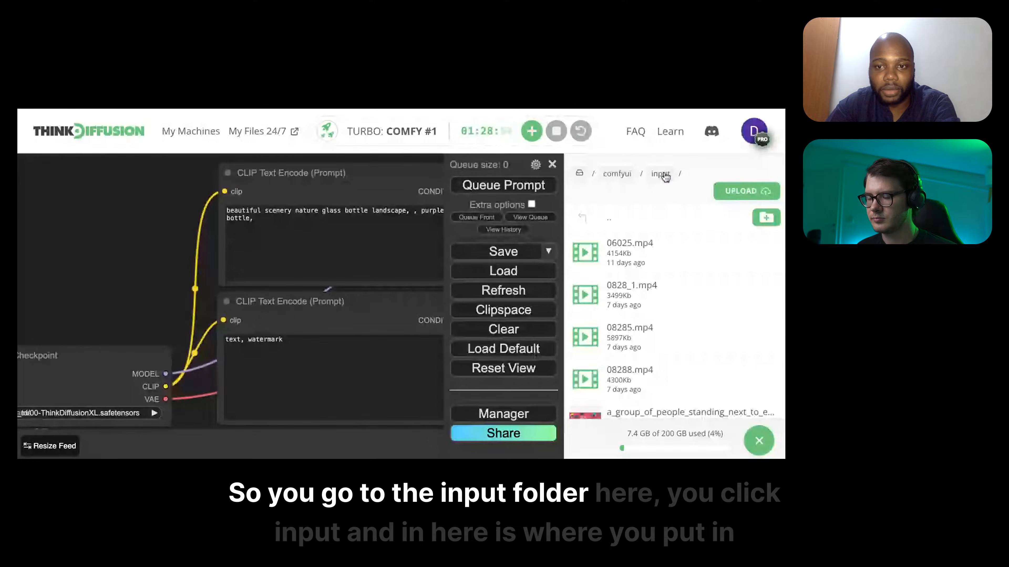
pyautogui.click(617, 173)
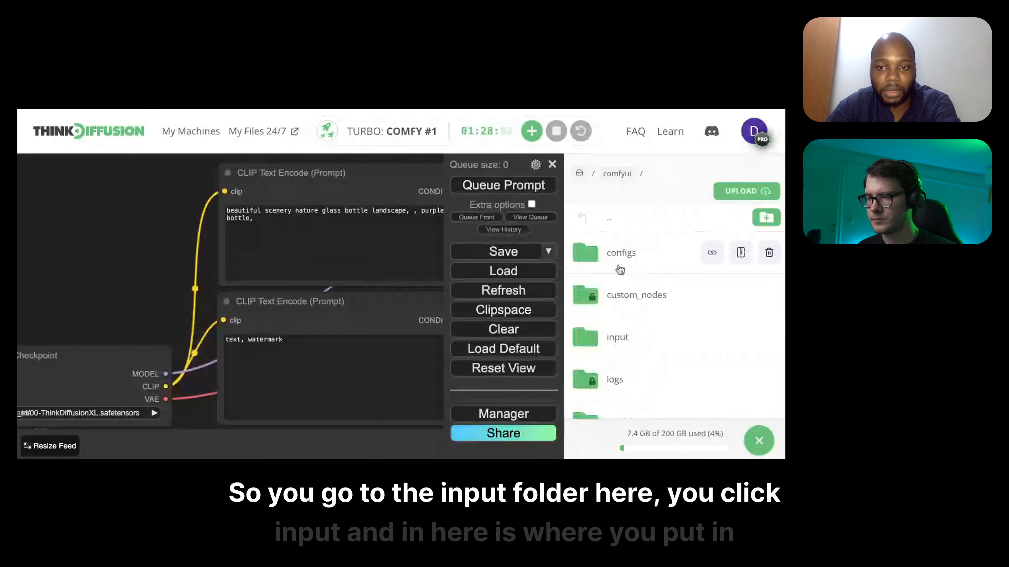
pyautogui.click(619, 337)
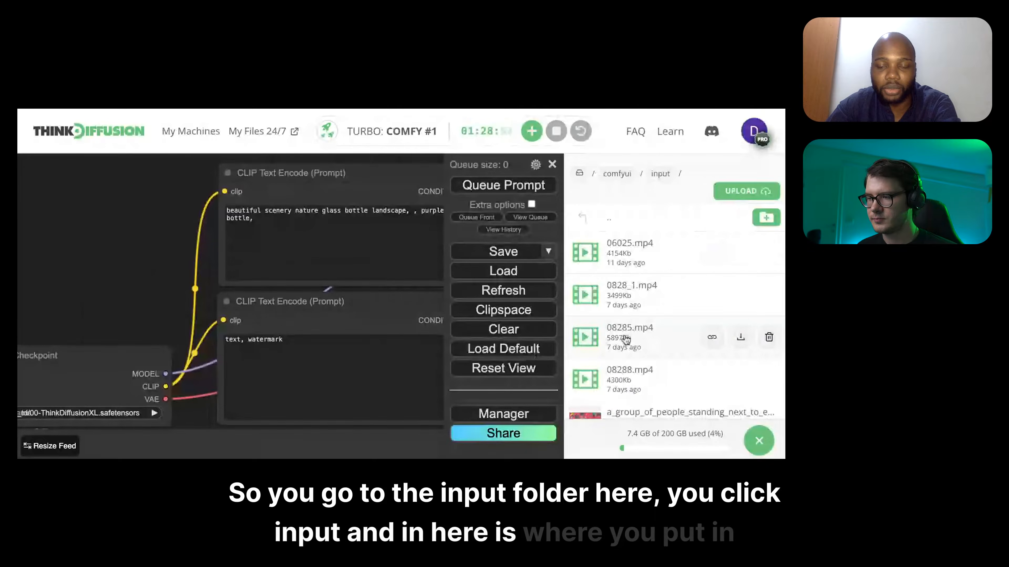
# - Look through the files in the input folder and upload the local source video to it
pyautogui.scroll(-2, 631, 395)
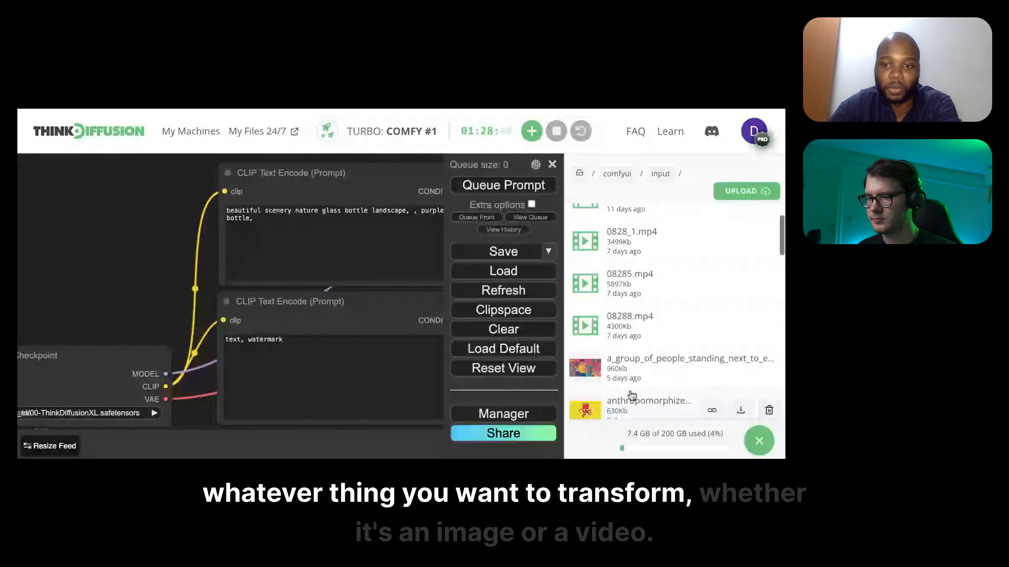
pyautogui.scroll(1, 632, 395)
pyautogui.scroll(3, 632, 396)
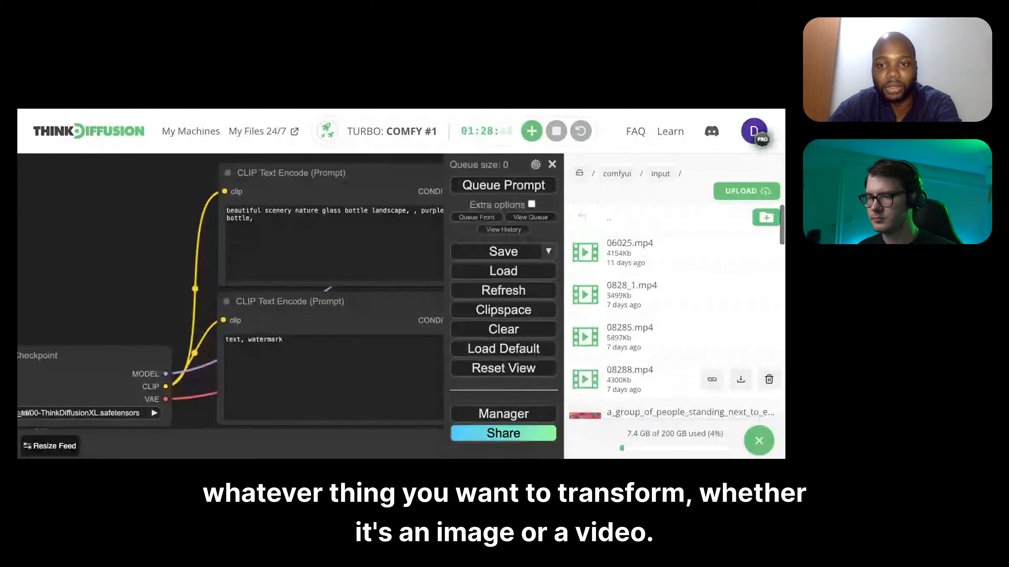
pyautogui.scroll(-5, 643, 366)
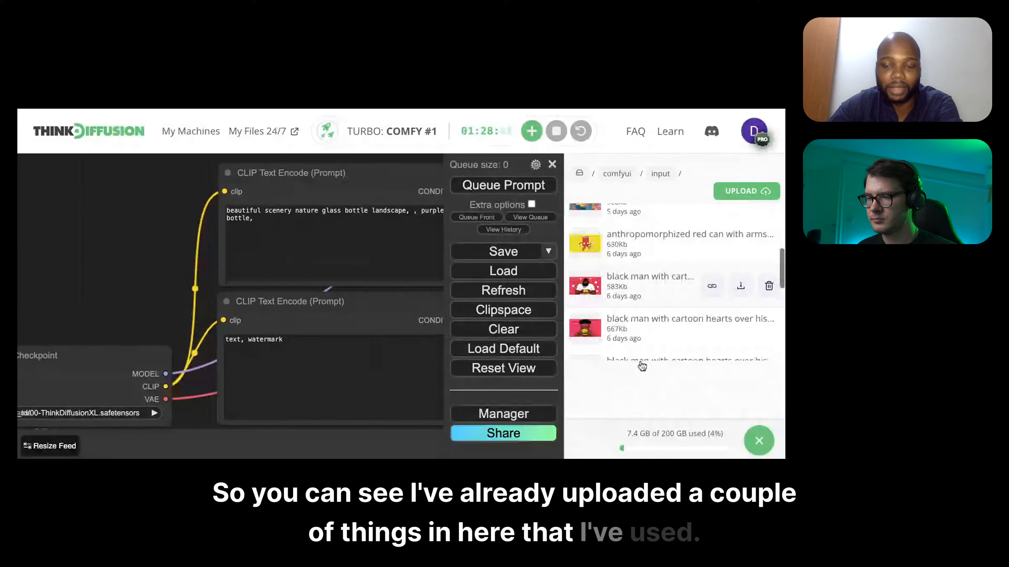
pyautogui.scroll(5, 642, 365)
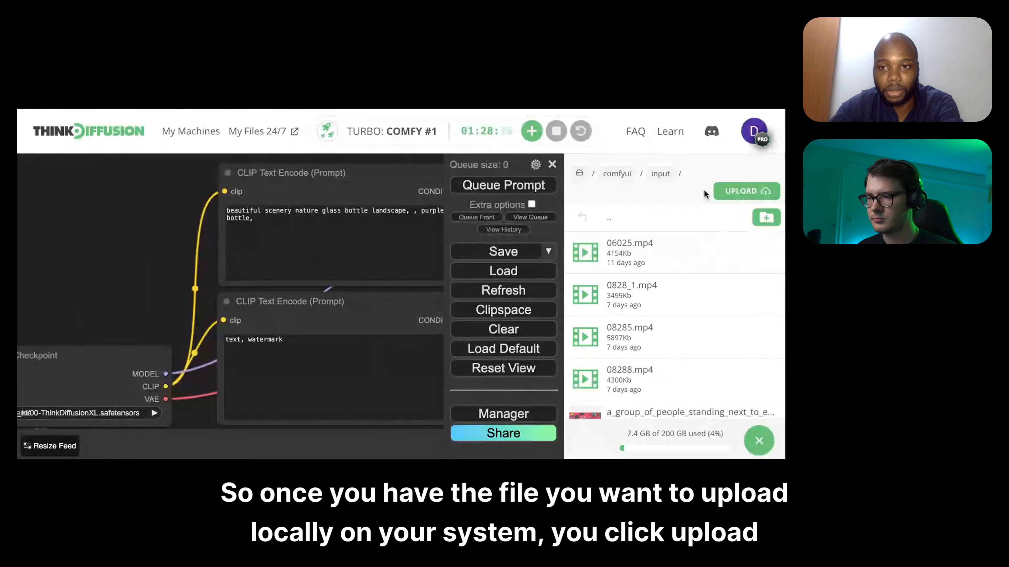
pyautogui.click(732, 194)
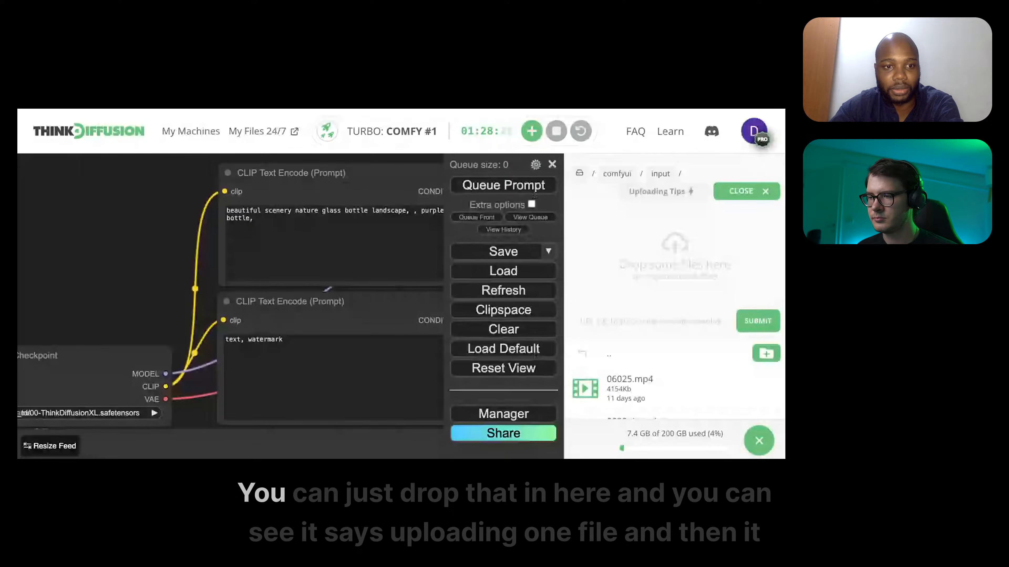
pyautogui.moveTo(534, 291); pyautogui.dragTo(675, 262)
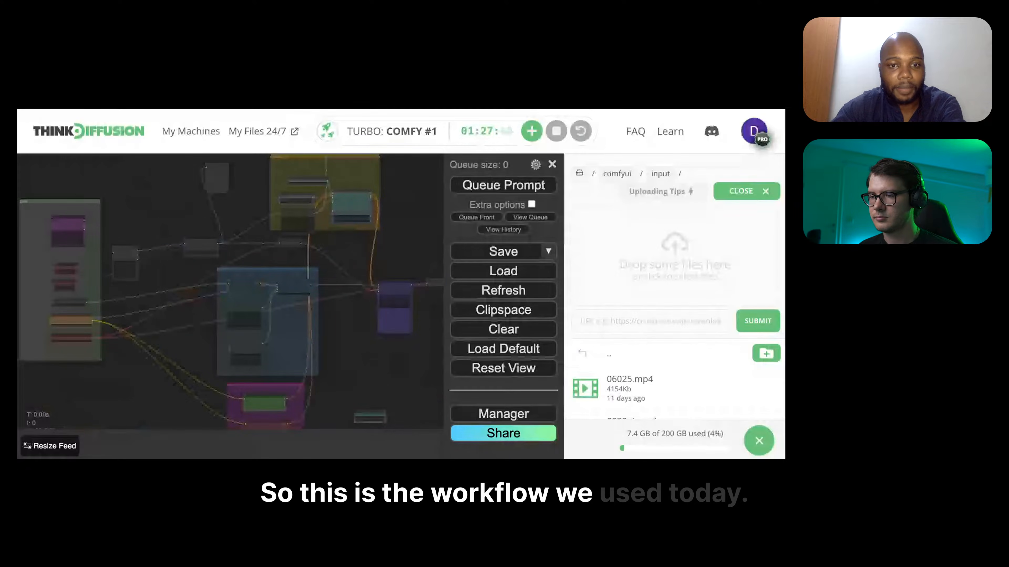
# - Look over the loaded workflow, check it for missing custom nodes with the ComfyUI Manager, and close the manager
pyautogui.scroll(1, 245, 327)
pyautogui.moveTo(245, 327); pyautogui.dragTo(282, 310)
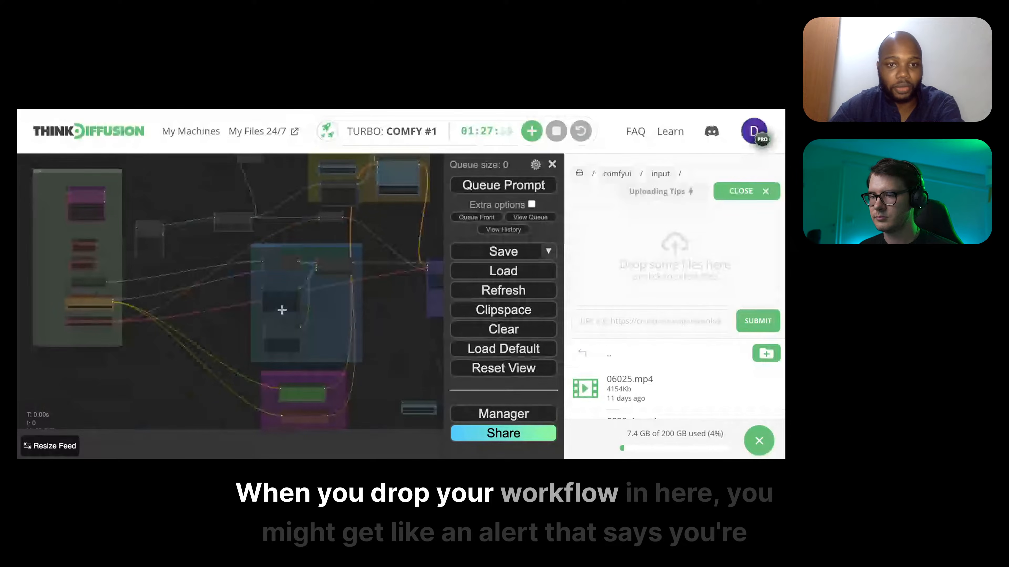
pyautogui.scroll(5, 282, 309)
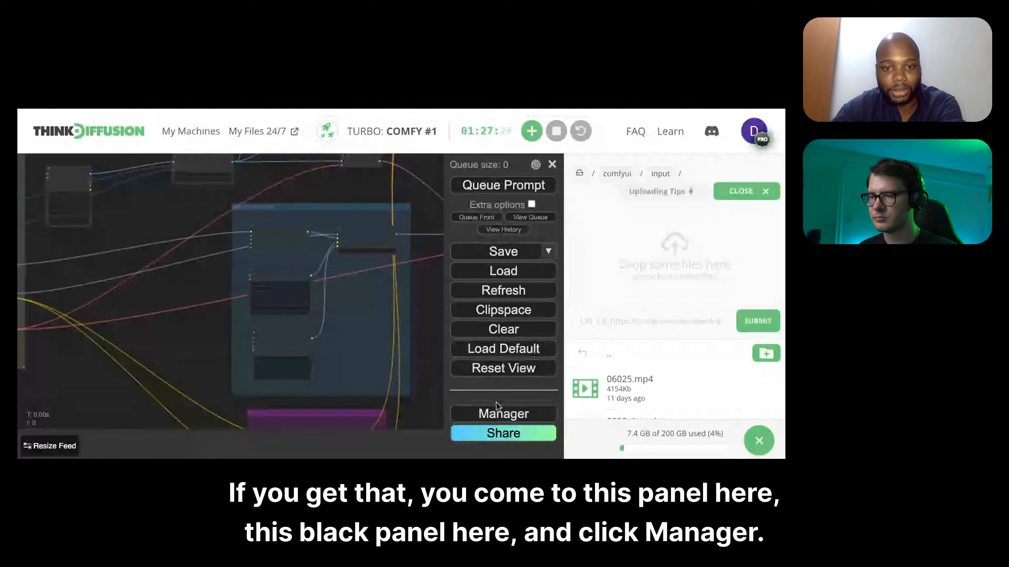
pyautogui.click(503, 414)
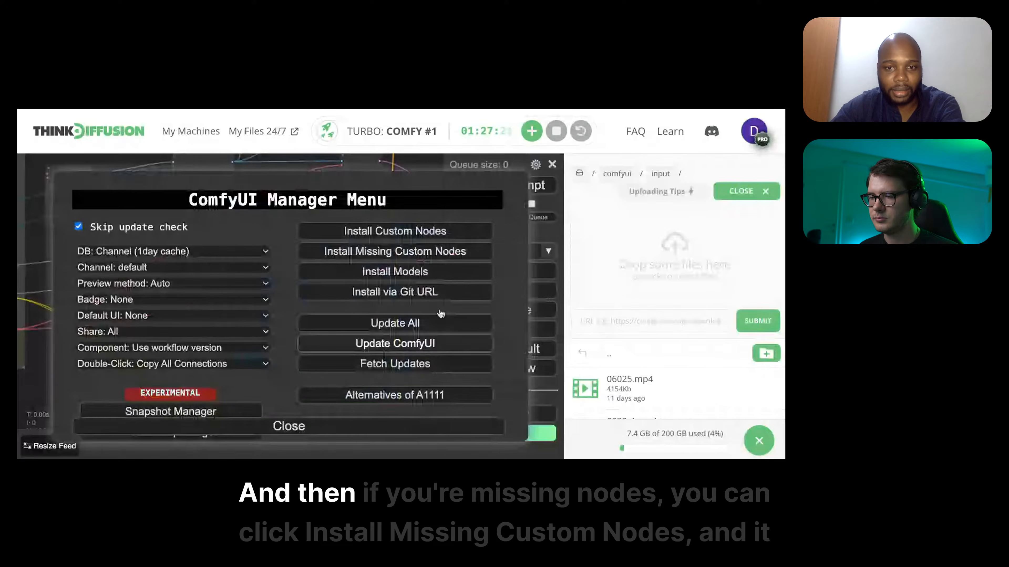
pyautogui.click(420, 254)
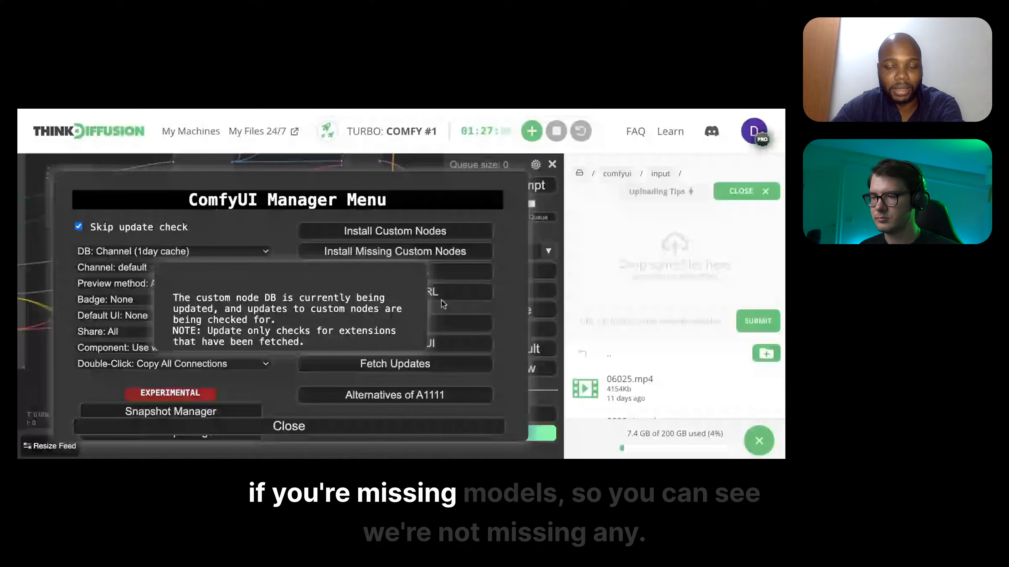
pyautogui.click(454, 258)
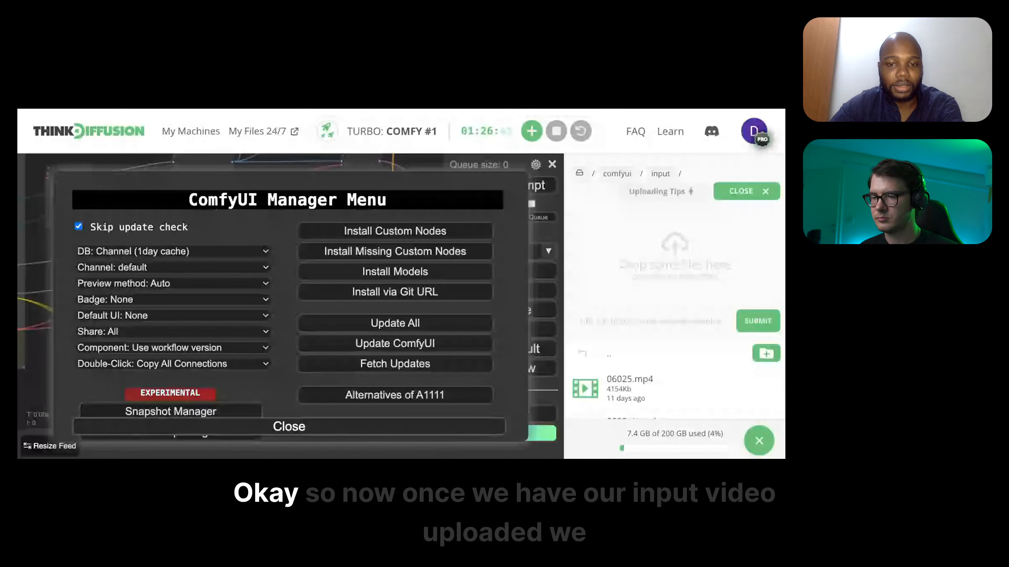
pyautogui.click(375, 426)
pyautogui.scroll(-10, 376, 370)
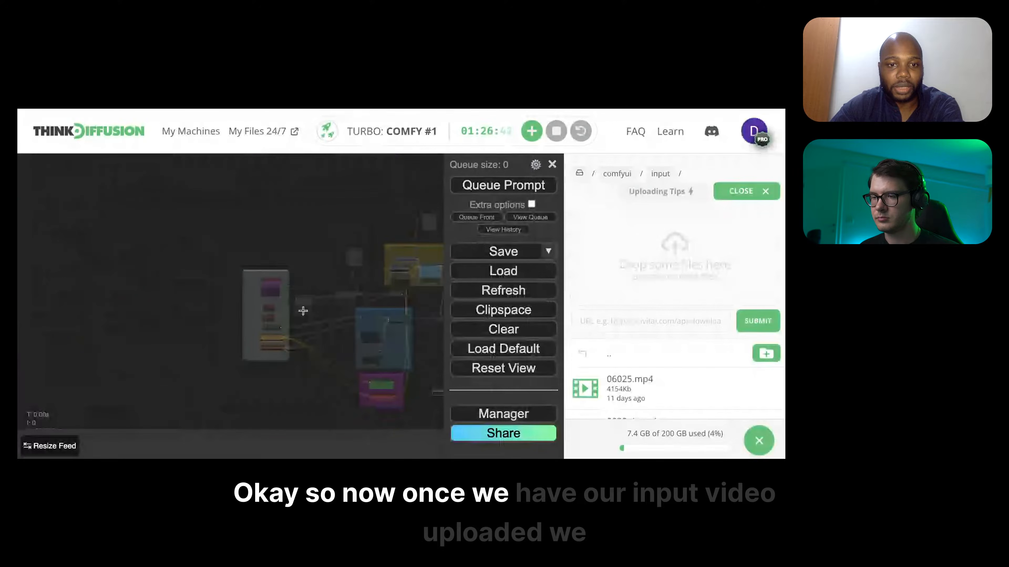
# - Select 06025.mp4 as the source video in the Load Video (Upload) node
pyautogui.scroll(10, 296, 310)
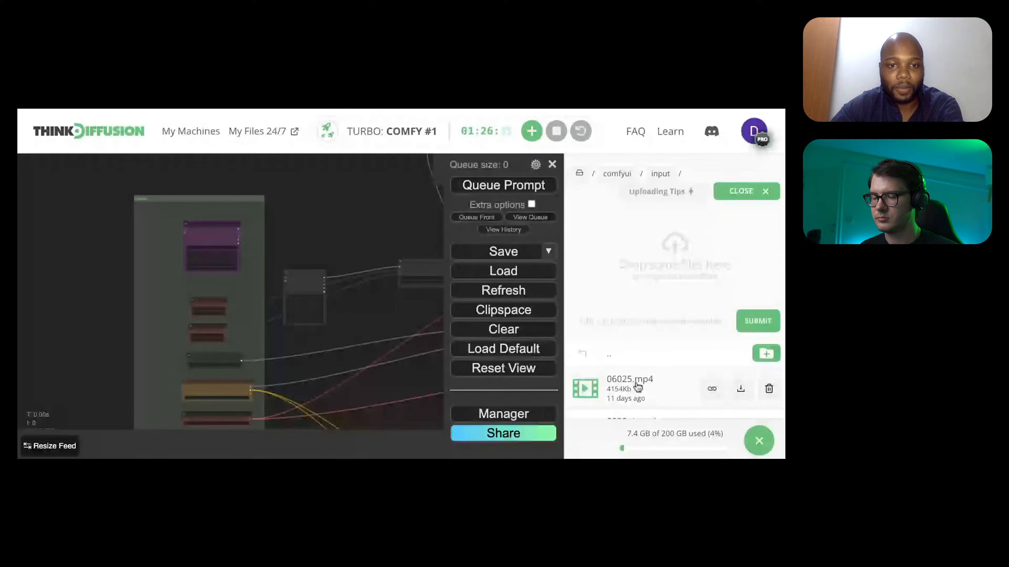
pyautogui.scroll(8, 393, 345)
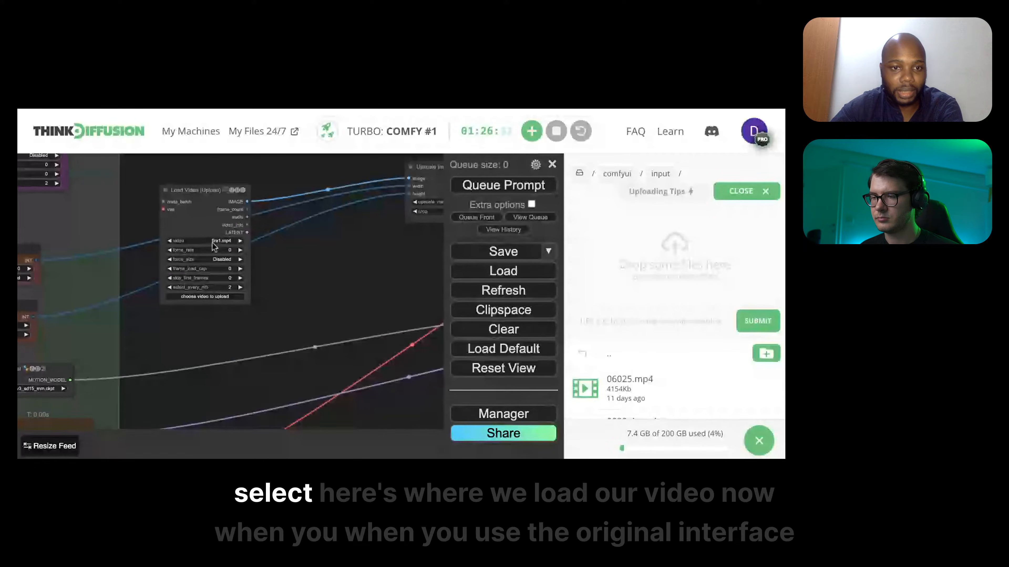
pyautogui.scroll(2, 200, 203)
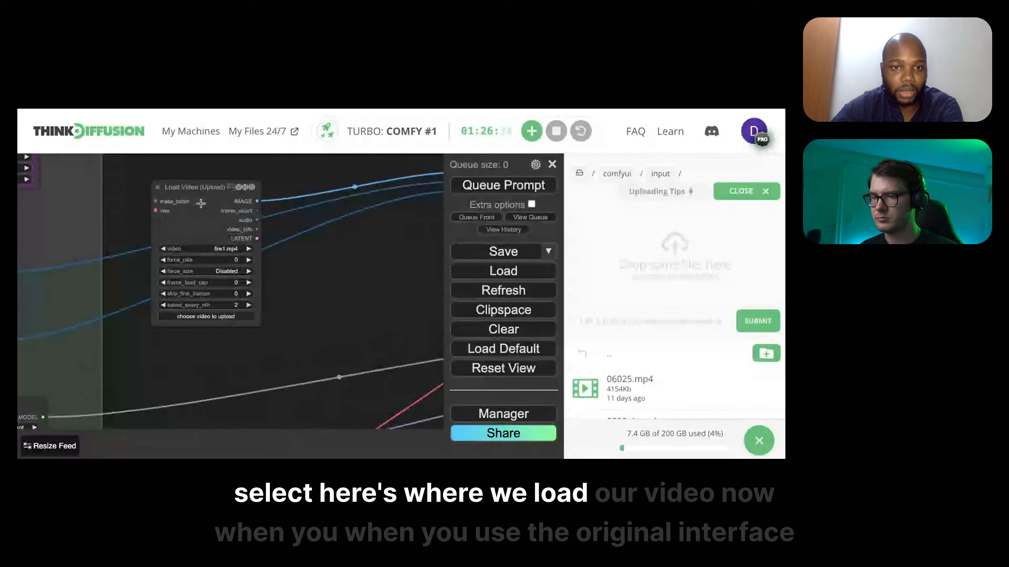
pyautogui.scroll(-2, 201, 203)
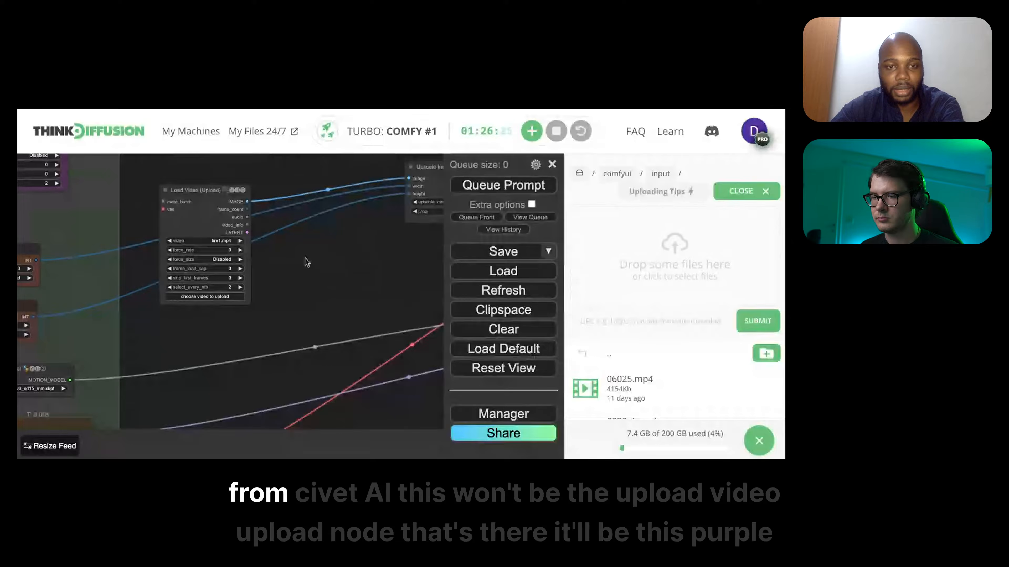
pyautogui.moveTo(307, 262); pyautogui.dragTo(309, 303)
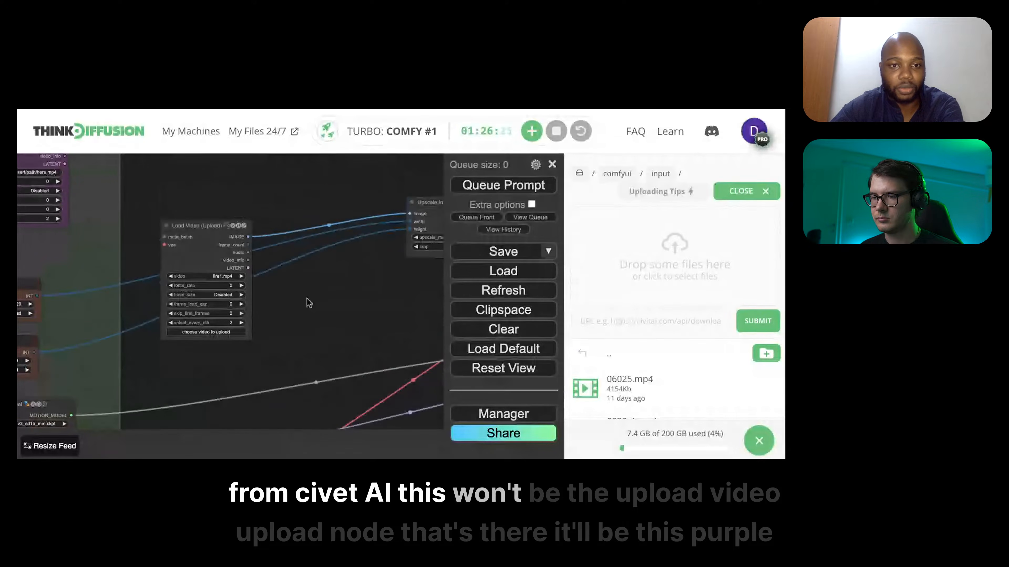
pyautogui.click(200, 236)
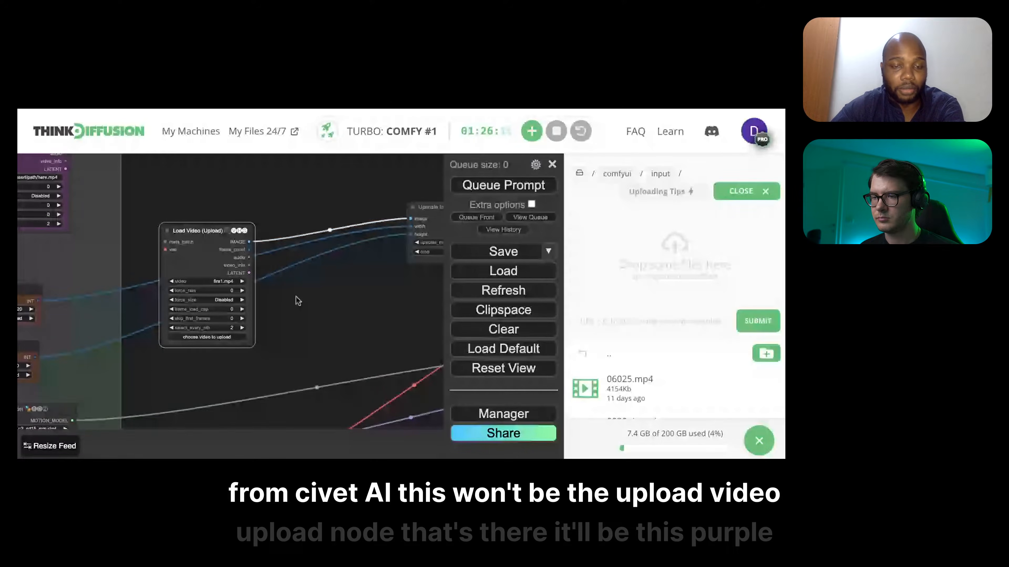
pyautogui.moveTo(296, 296); pyautogui.dragTo(376, 353)
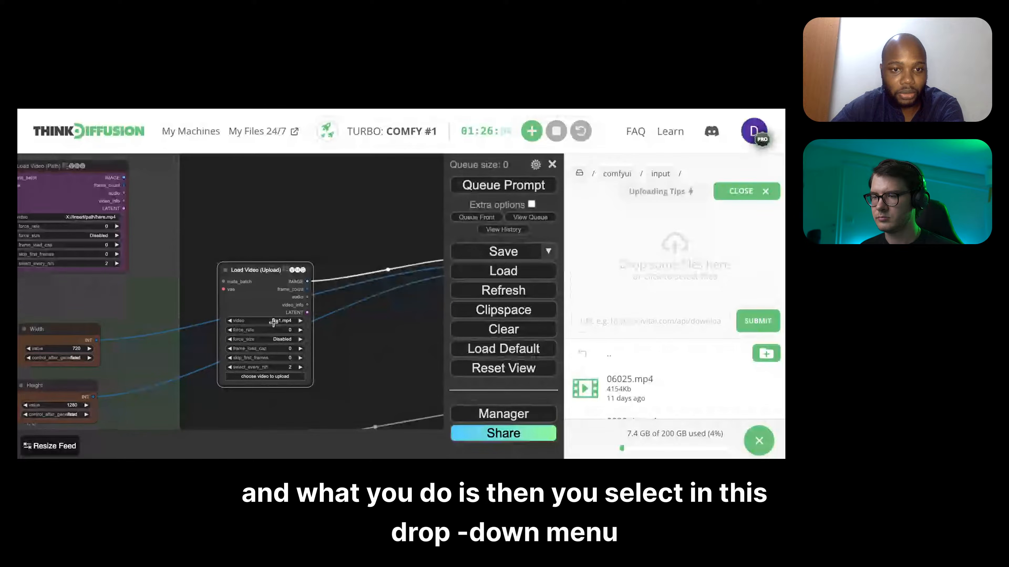
pyautogui.scroll(10, 256, 336)
pyautogui.click(311, 283)
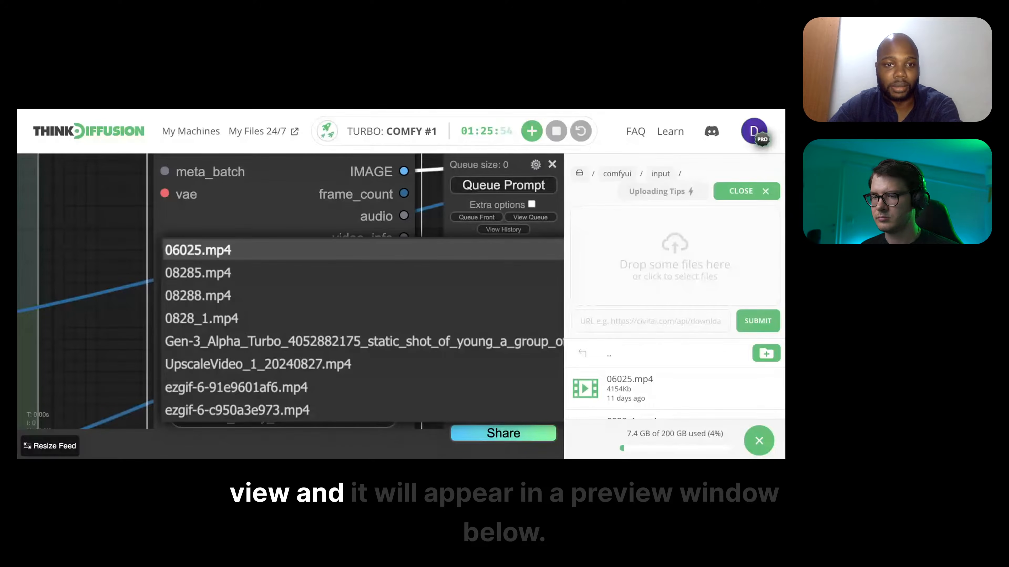
pyautogui.click(274, 250)
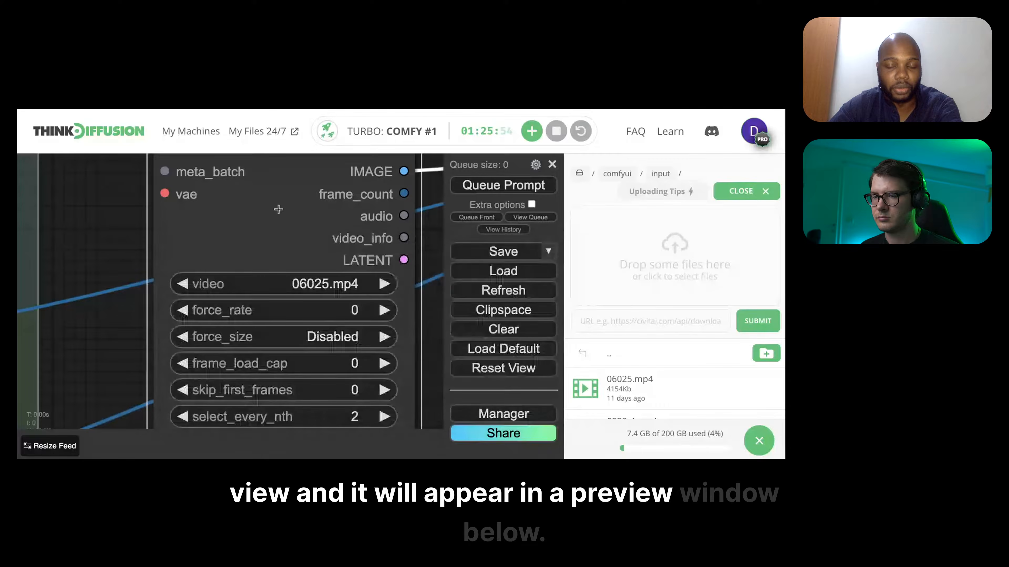
pyautogui.scroll(-8, 279, 210)
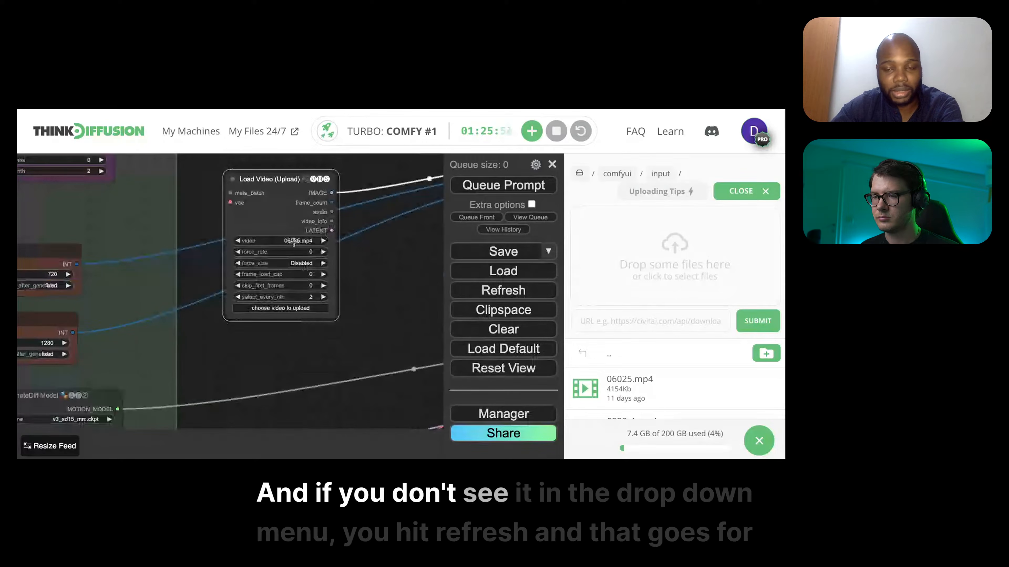
pyautogui.click(490, 303)
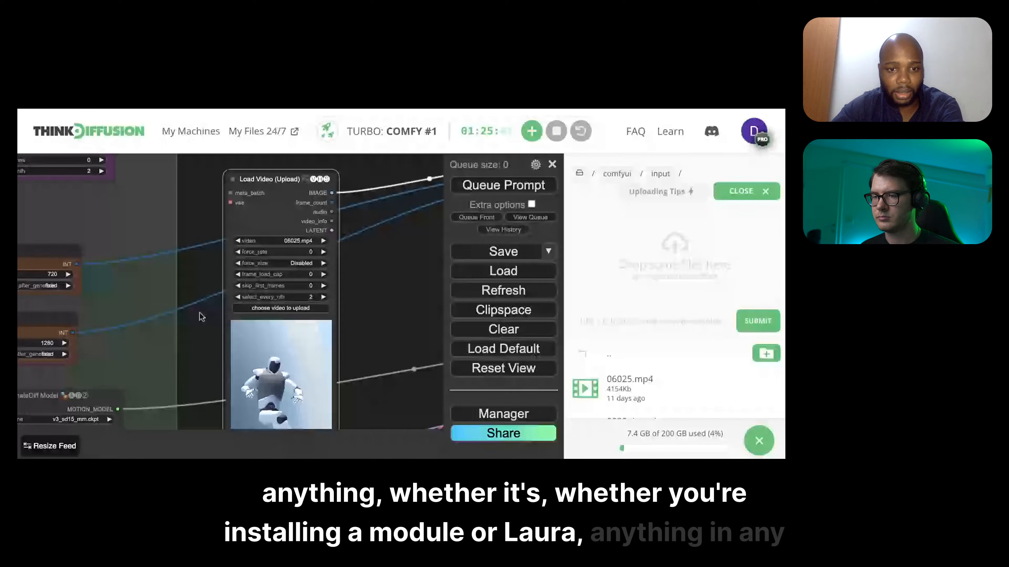
# - Examine the AnimateDiff model, checkpoint and VAE loader nodes, and compare the Width and Height nodes with the input video
pyautogui.scroll(-4, 202, 316)
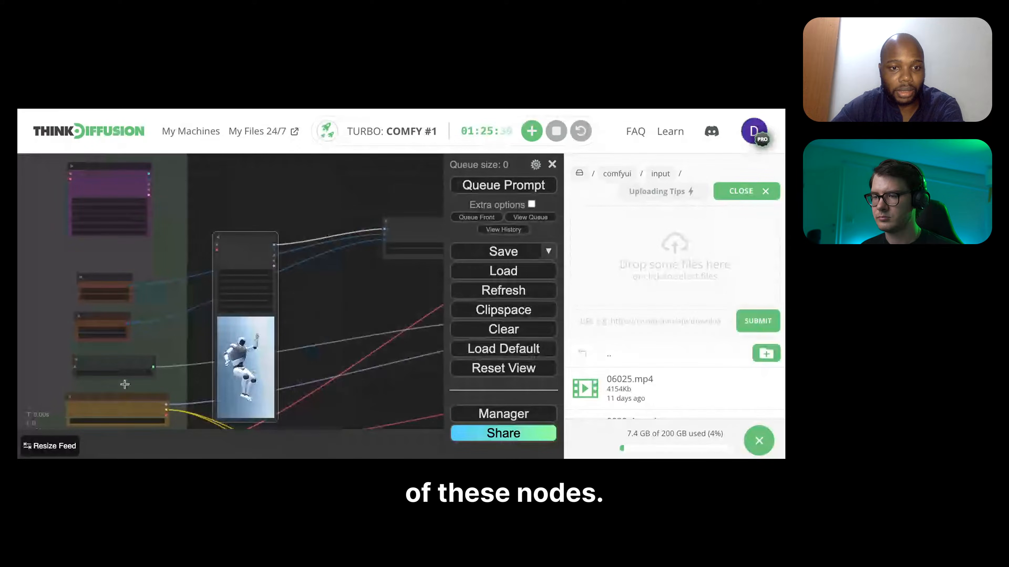
pyautogui.scroll(5, 156, 324)
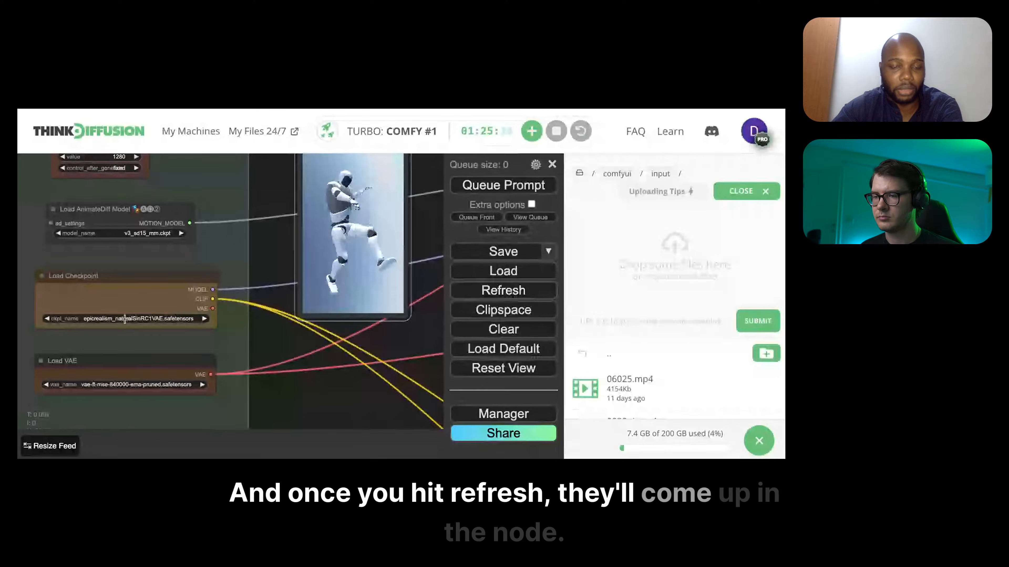
pyautogui.scroll(-2, 121, 341)
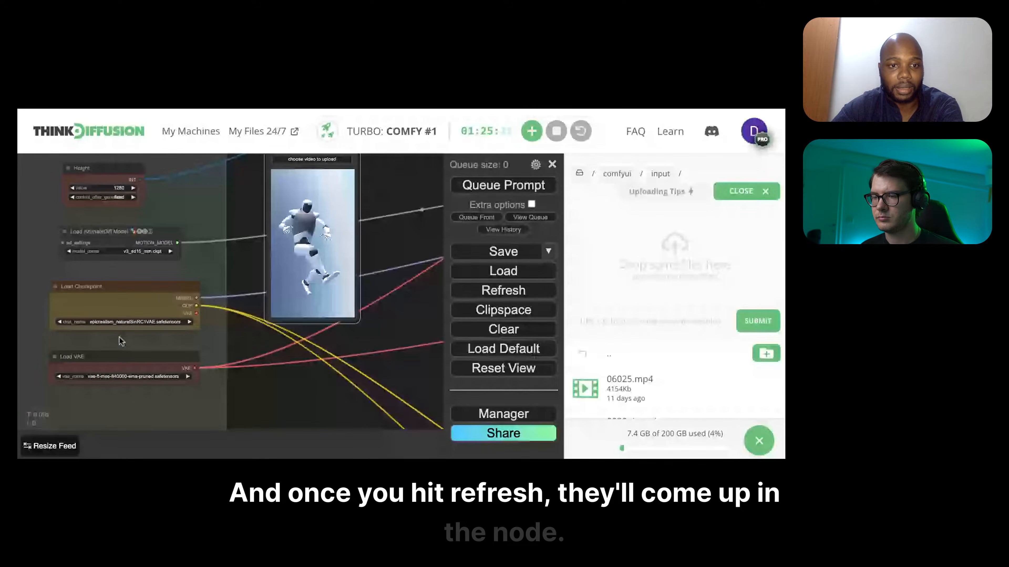
pyautogui.moveTo(240, 260); pyautogui.dragTo(226, 345)
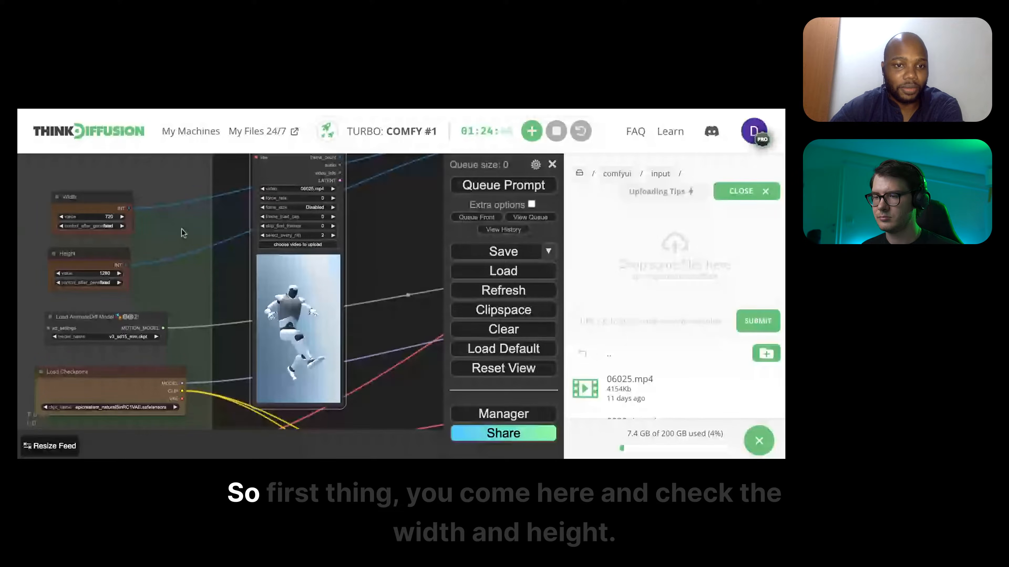
pyautogui.moveTo(181, 228); pyautogui.dragTo(283, 261)
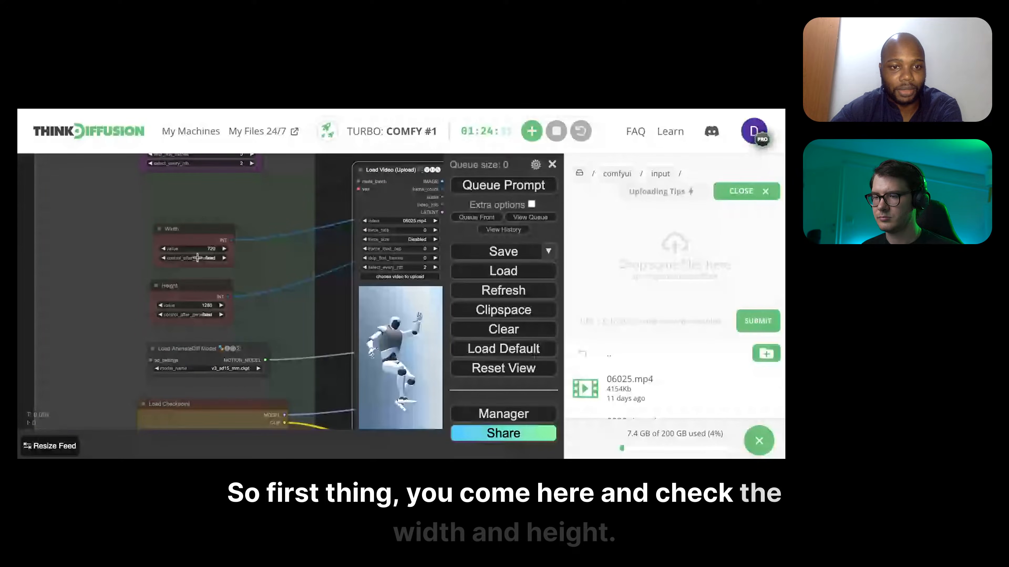
pyautogui.scroll(2, 197, 258)
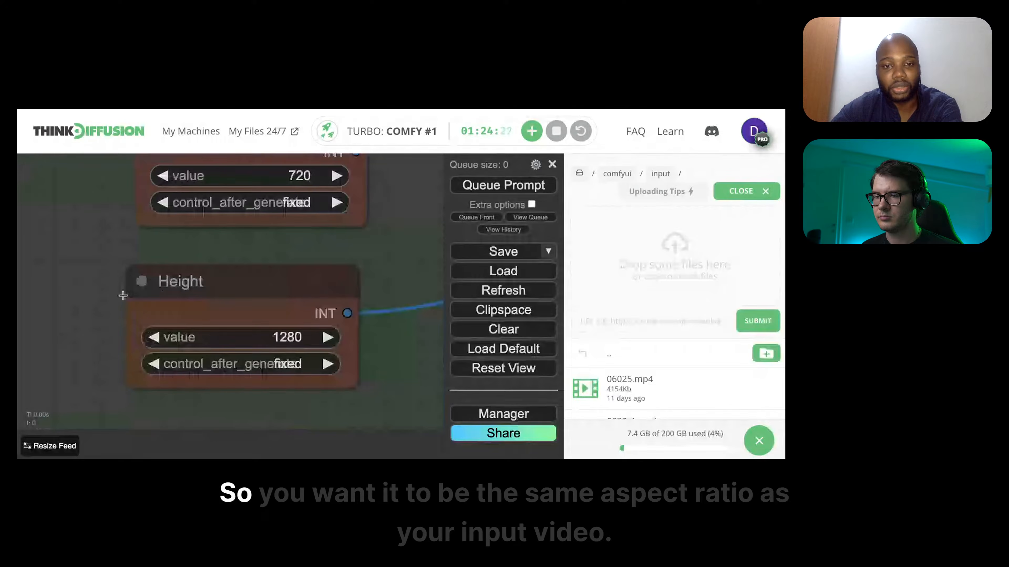
pyautogui.scroll(-10, 115, 291)
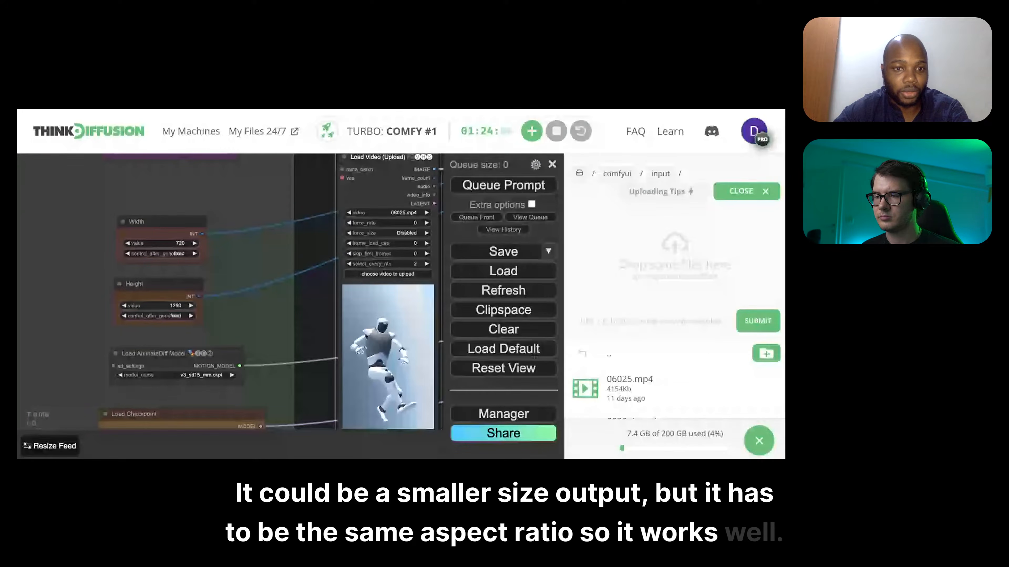
pyautogui.scroll(5, 178, 242)
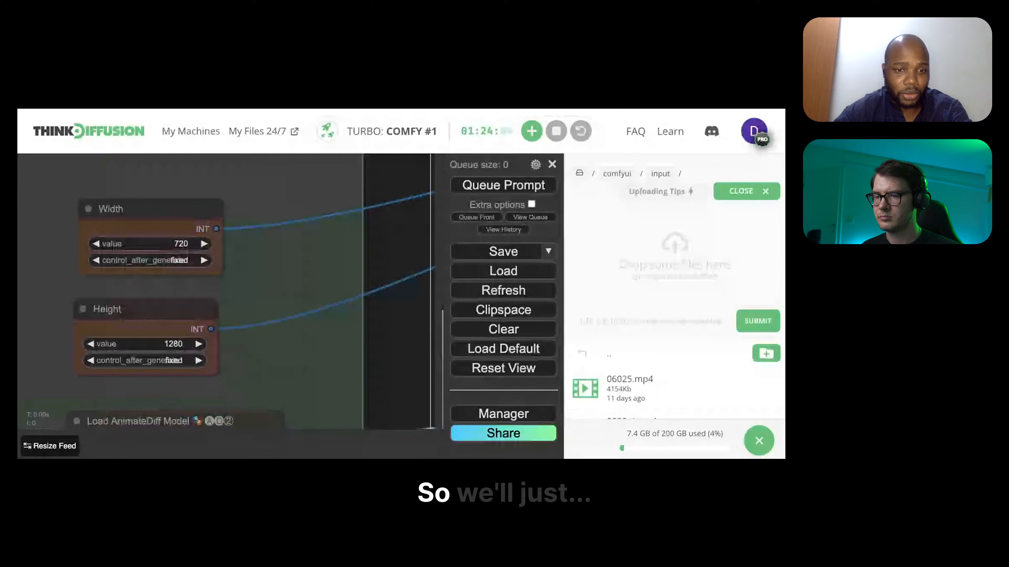
pyautogui.scroll(2, 177, 240)
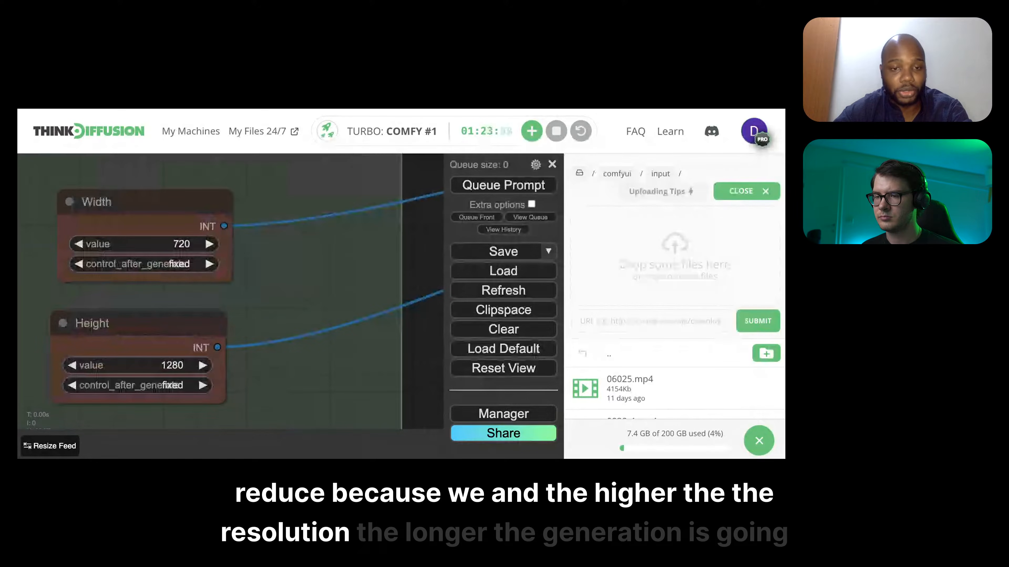
pyautogui.scroll(-2, 175, 241)
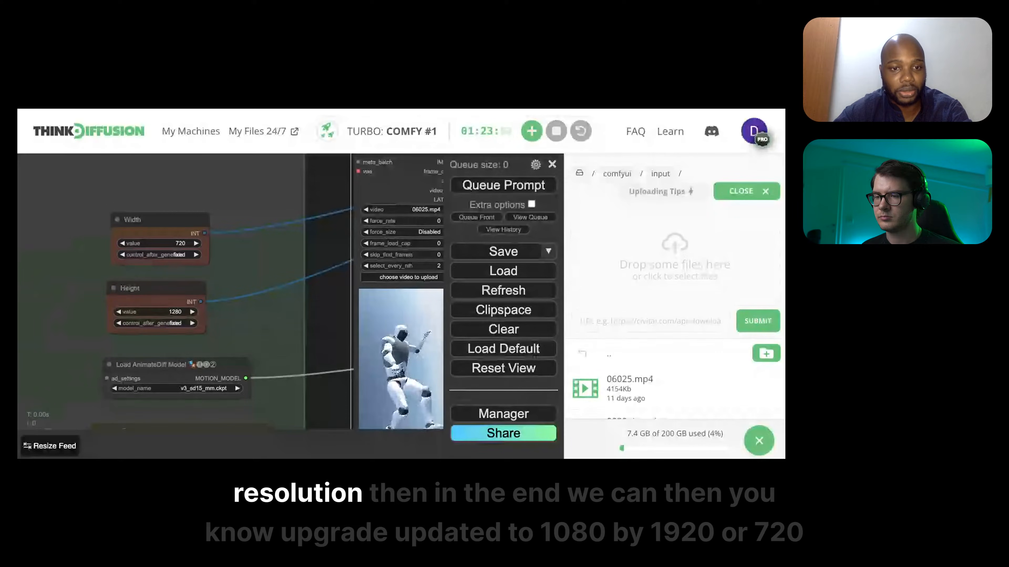
pyautogui.scroll(3, 180, 244)
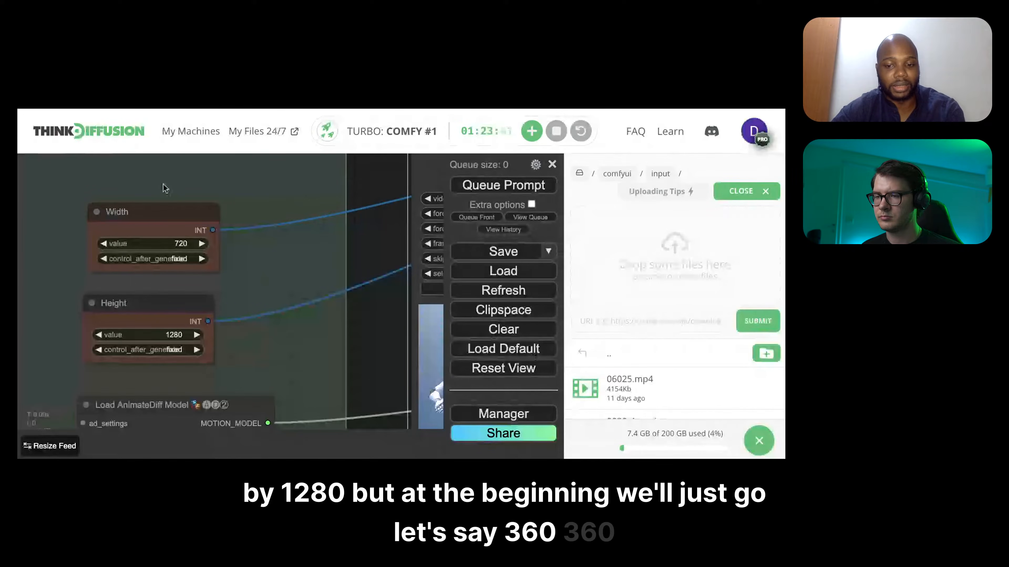
# - Set the Width node's value to 360 and the Height node's value to 640
pyautogui.click(151, 243)
pyautogui.write('260')
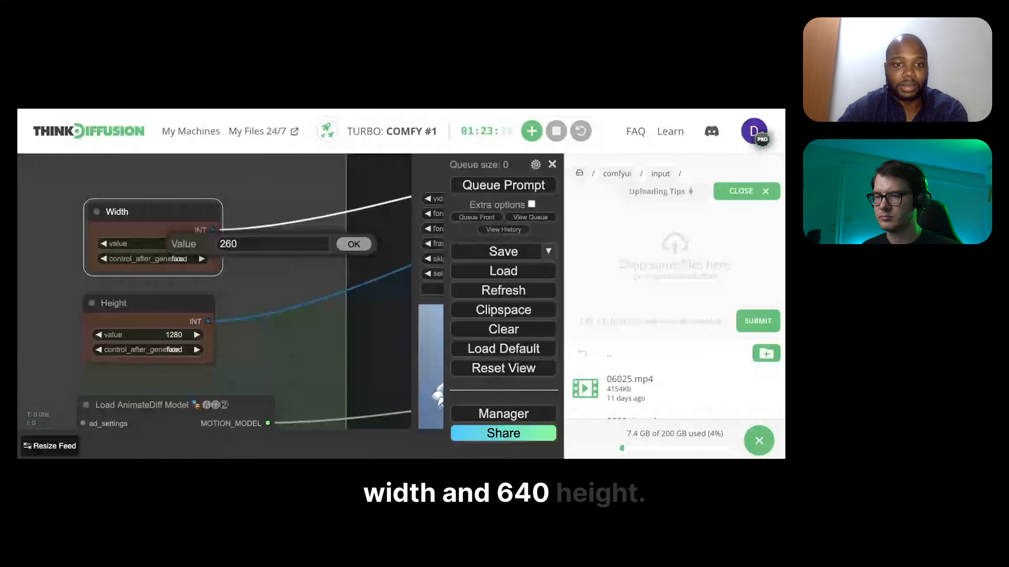
pyautogui.press('BackSpace')
pyautogui.press('BackSpace')
pyautogui.press('BackSpace')
pyautogui.write('360')
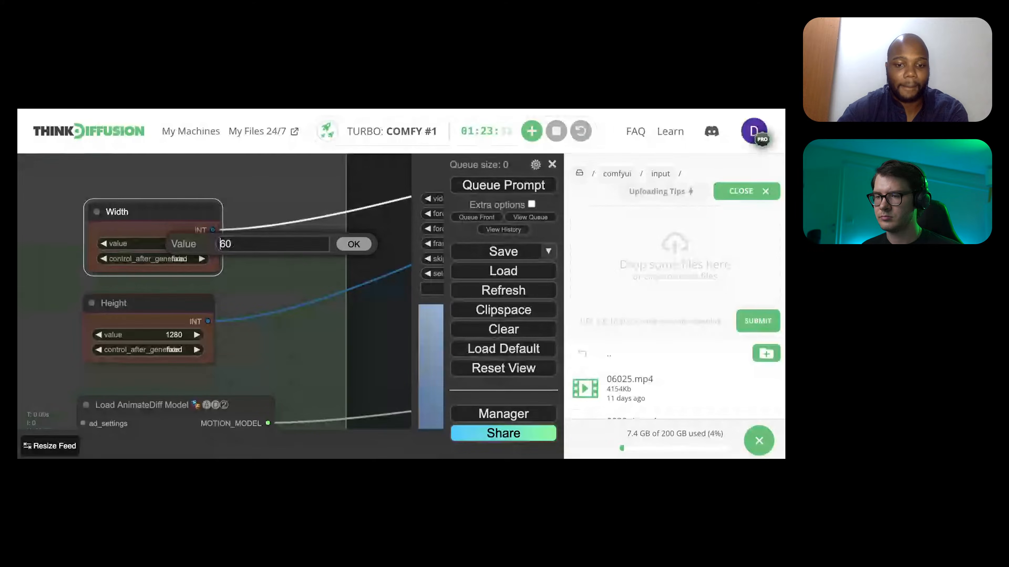
pyautogui.press('Return')
pyautogui.click(172, 336)
pyautogui.write('640')
pyautogui.press('Return')
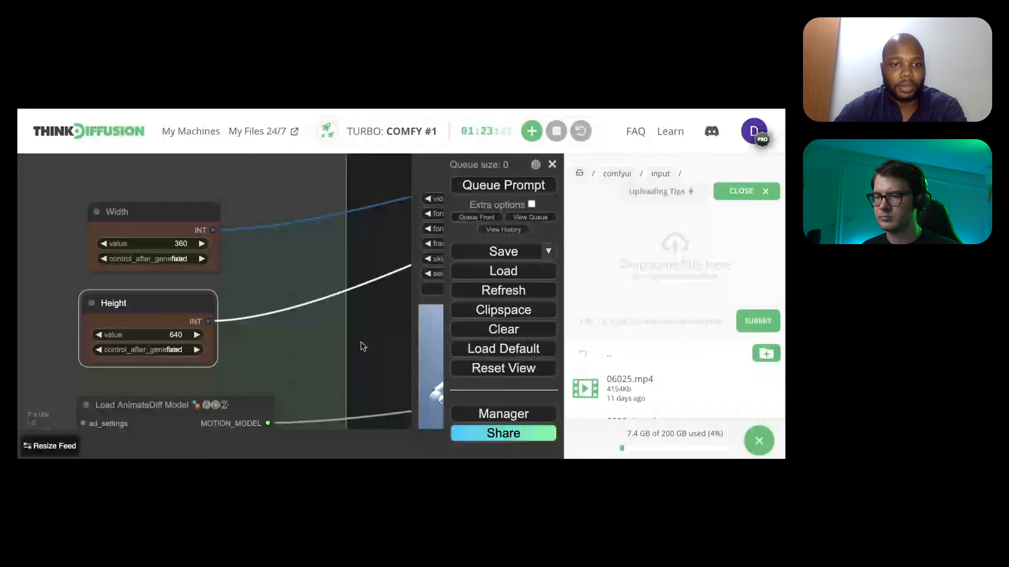
# - Choose v3_sd15_mm.ckpt as the motion model in the Load AnimateDiff Model node
pyautogui.moveTo(336, 382); pyautogui.dragTo(309, 292)
pyautogui.scroll(-3, 310, 296)
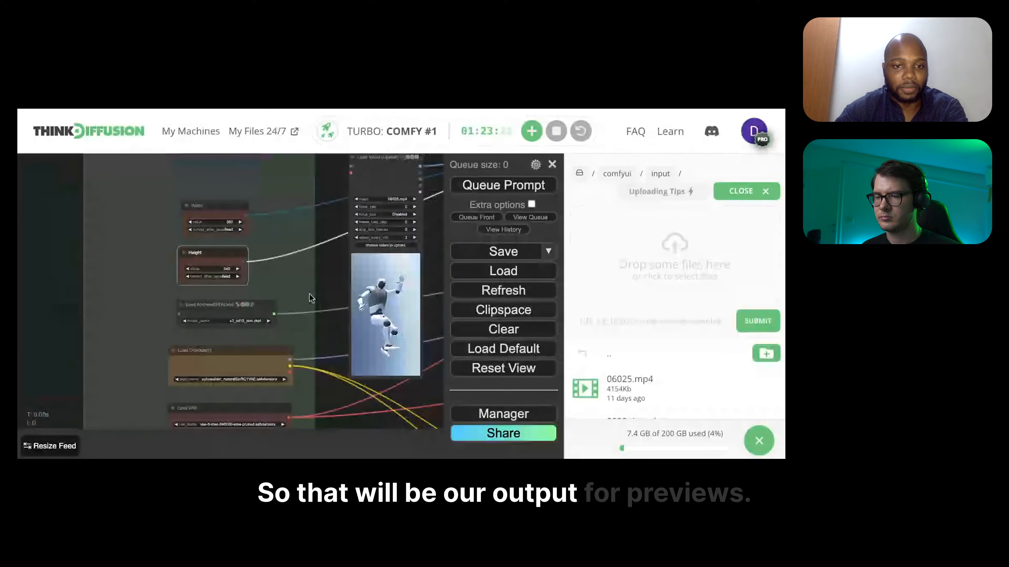
pyautogui.click(241, 333)
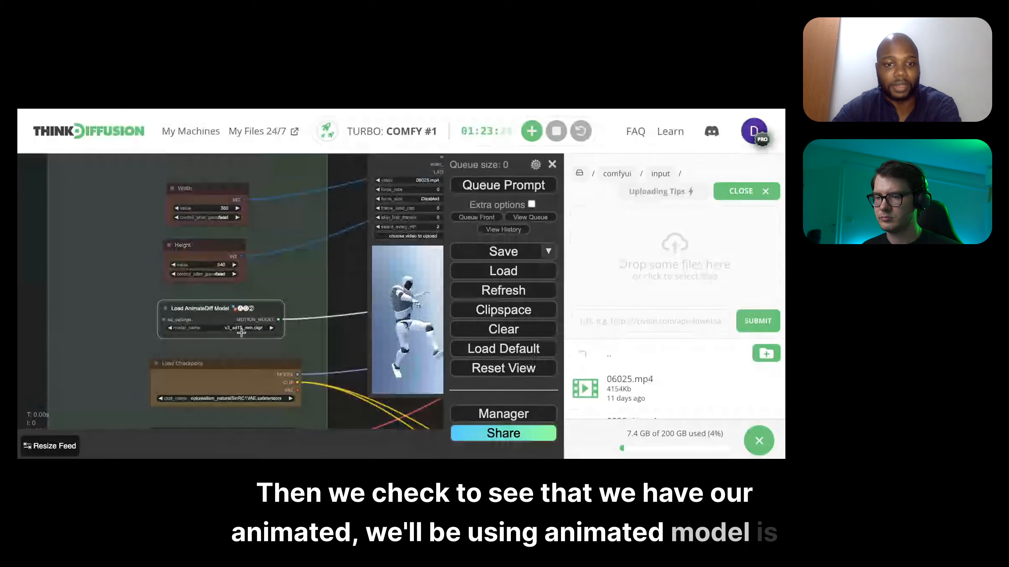
pyautogui.scroll(5, 205, 321)
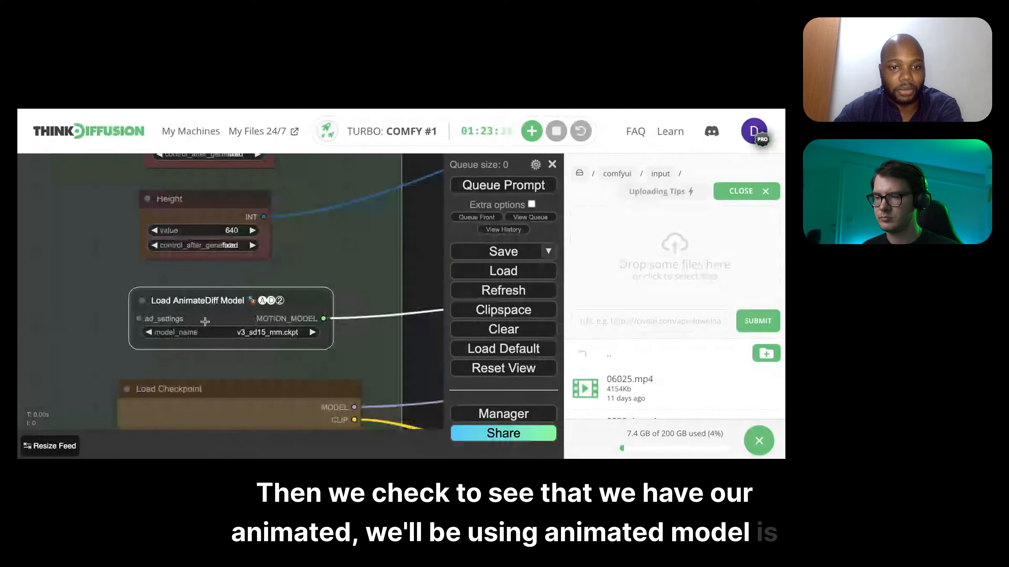
pyautogui.click(249, 335)
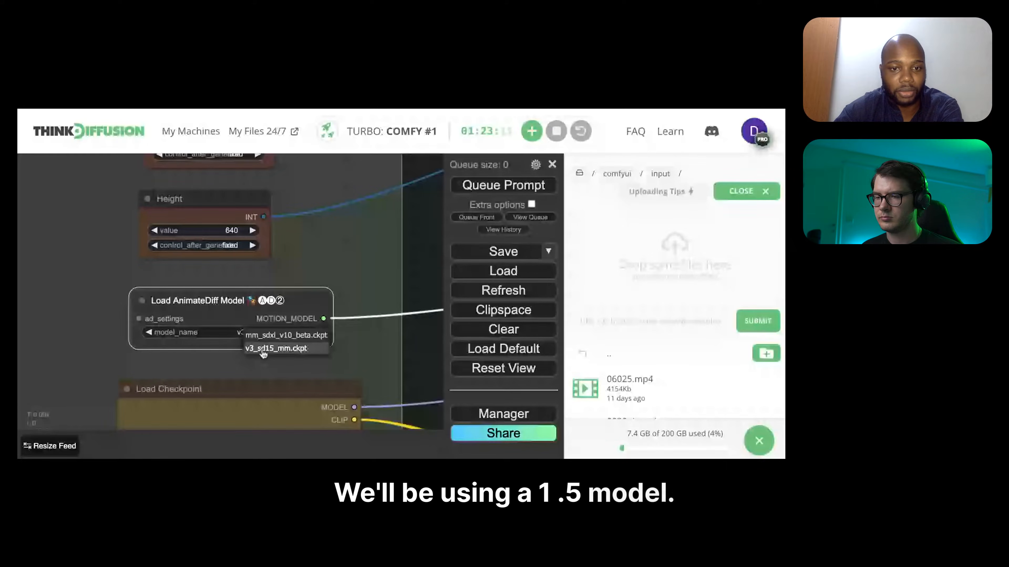
pyautogui.click(263, 350)
# - Set the Load Checkpoint node's model to _td/sd1.5/epicrealism_naturalSinRC1VAE.safetensors
pyautogui.scroll(-5, 344, 253)
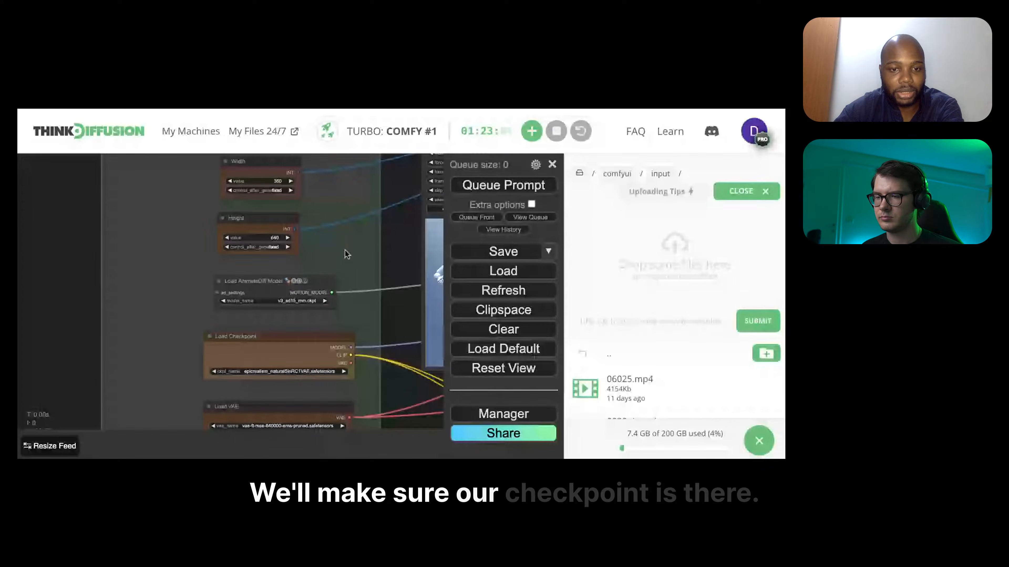
pyautogui.scroll(5, 313, 354)
pyautogui.click(299, 348)
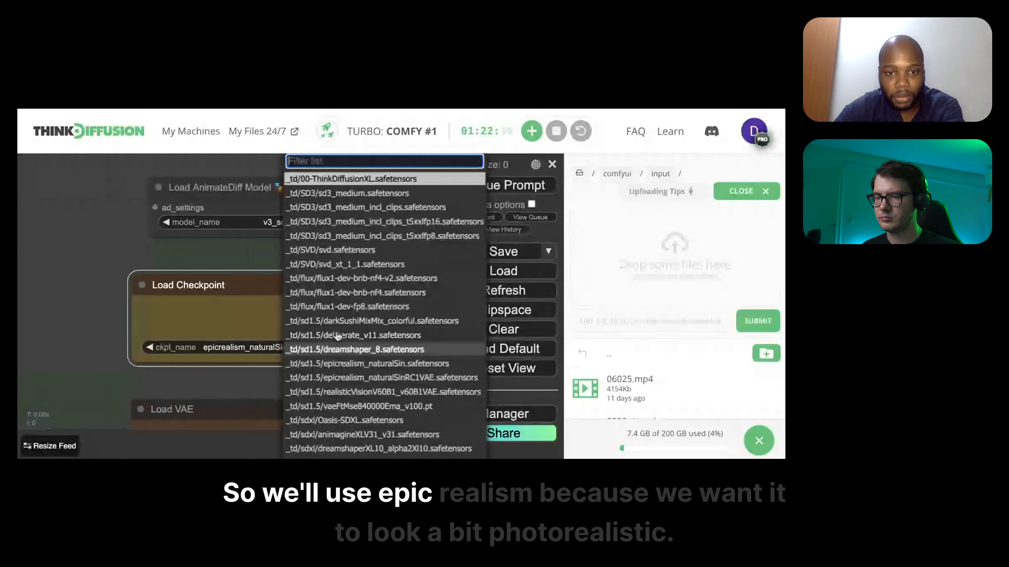
pyautogui.click(357, 378)
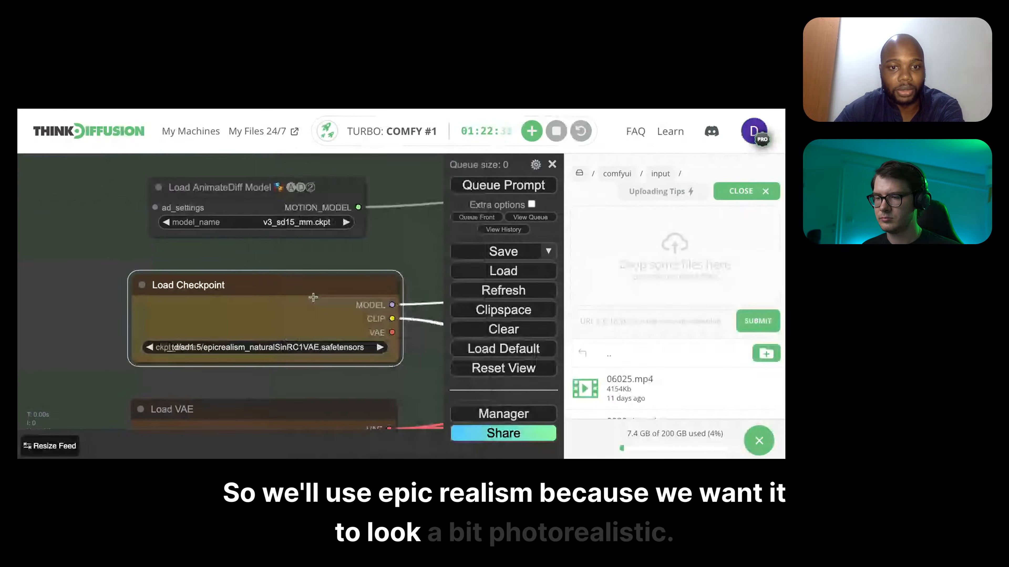
# - Check which VAE model is selected in the Load VAE node below the checkpoint loader
pyautogui.scroll(-5, 282, 312)
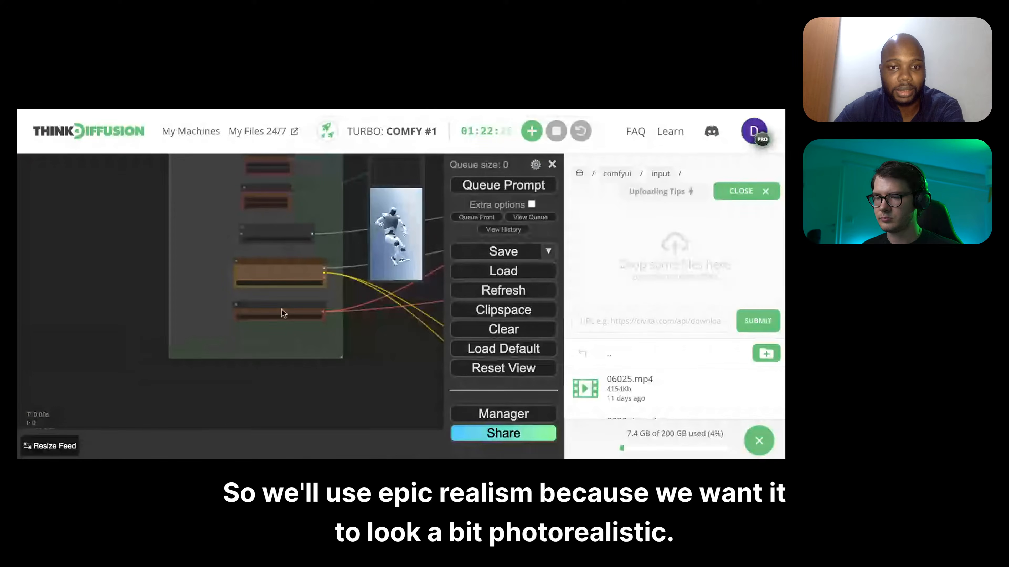
pyautogui.scroll(5, 281, 309)
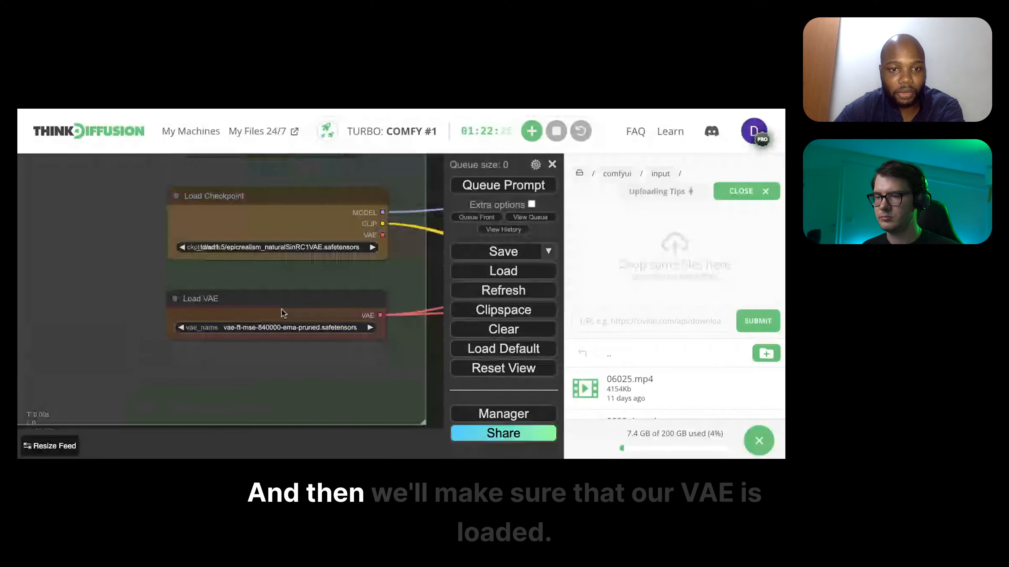
pyautogui.click(285, 333)
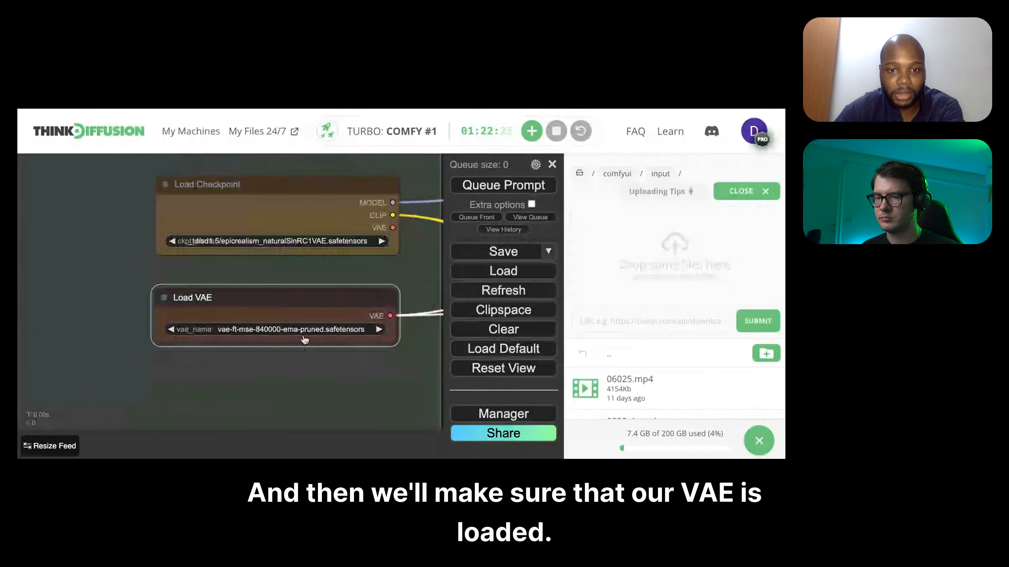
pyautogui.scroll(-10, 199, 379)
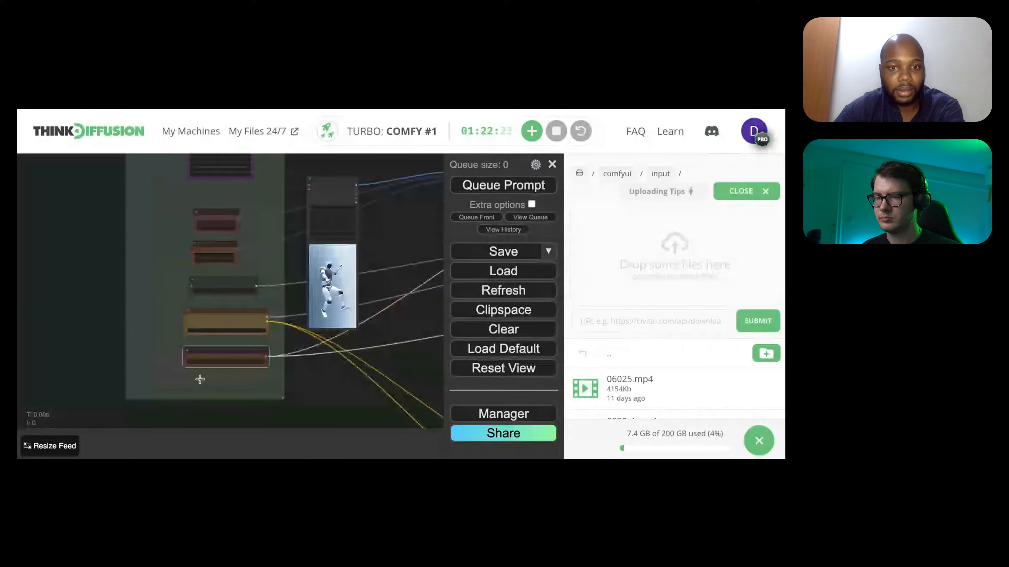
# - Examine the ControlNet group's model loader and preprocessor nodes, along with the character's movement in the Load Video preview
pyautogui.scroll(-6, 199, 379)
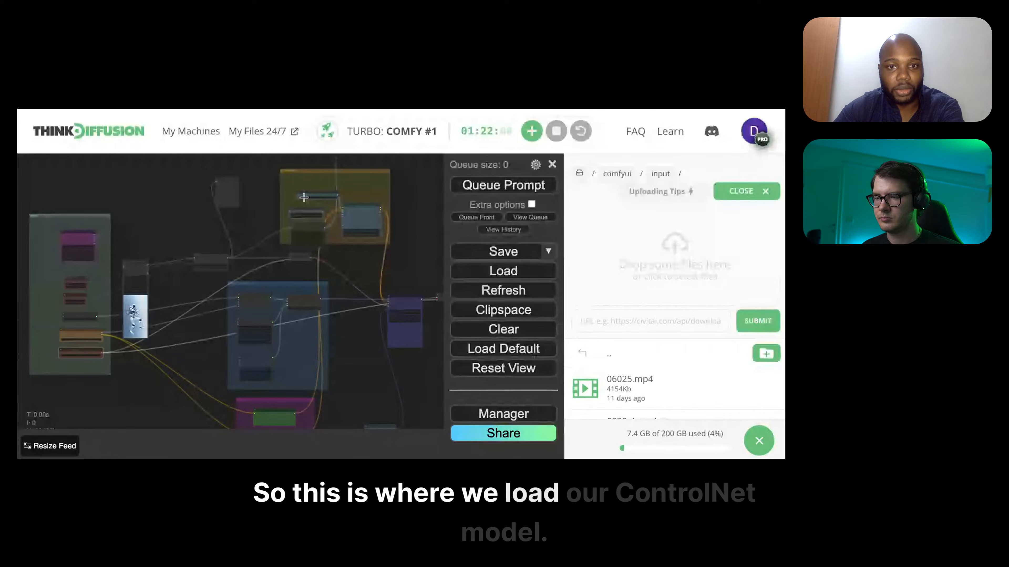
pyautogui.scroll(5, 304, 197)
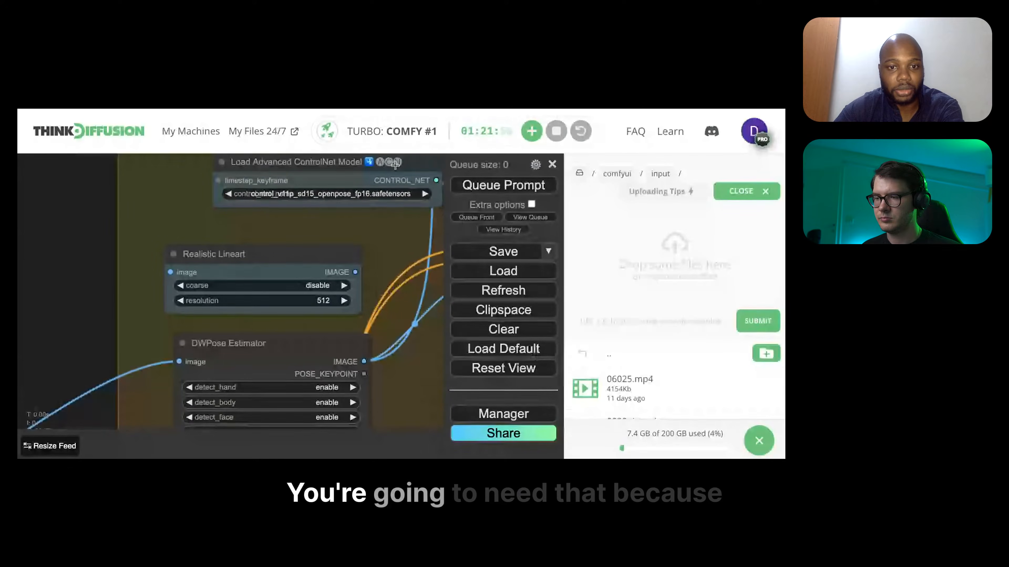
pyautogui.scroll(-5, 306, 239)
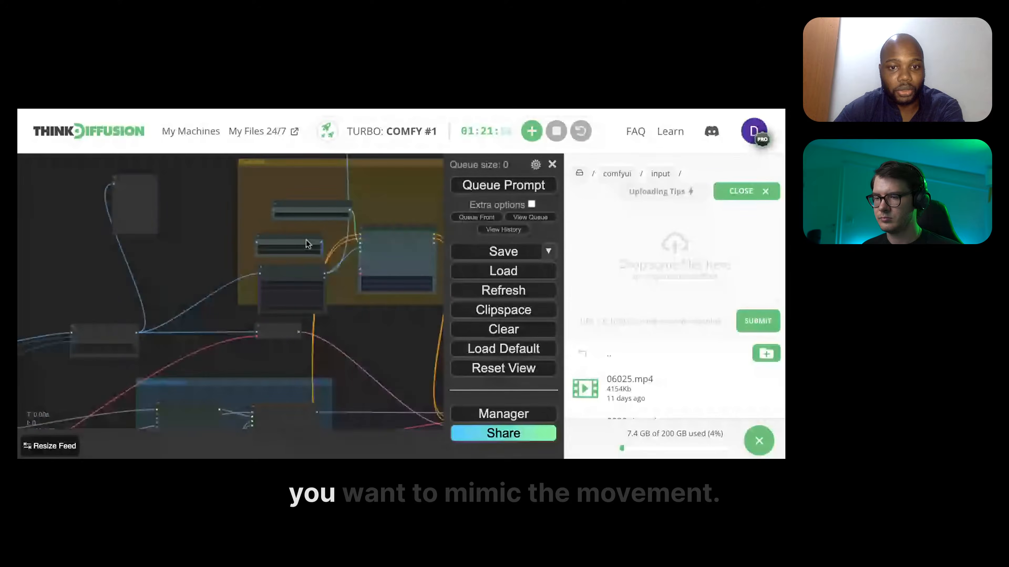
pyautogui.scroll(4, 306, 240)
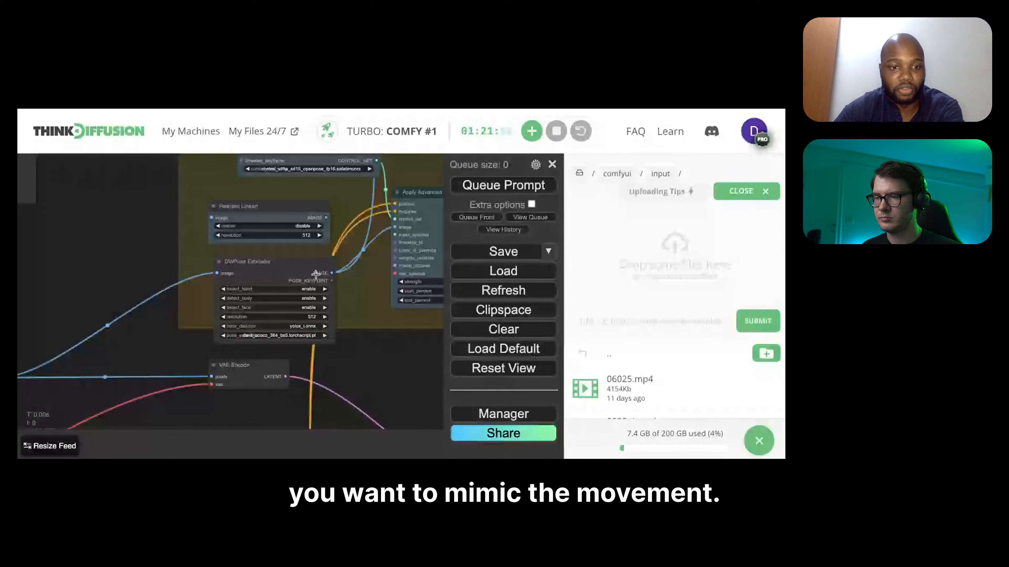
pyautogui.scroll(-5, 316, 273)
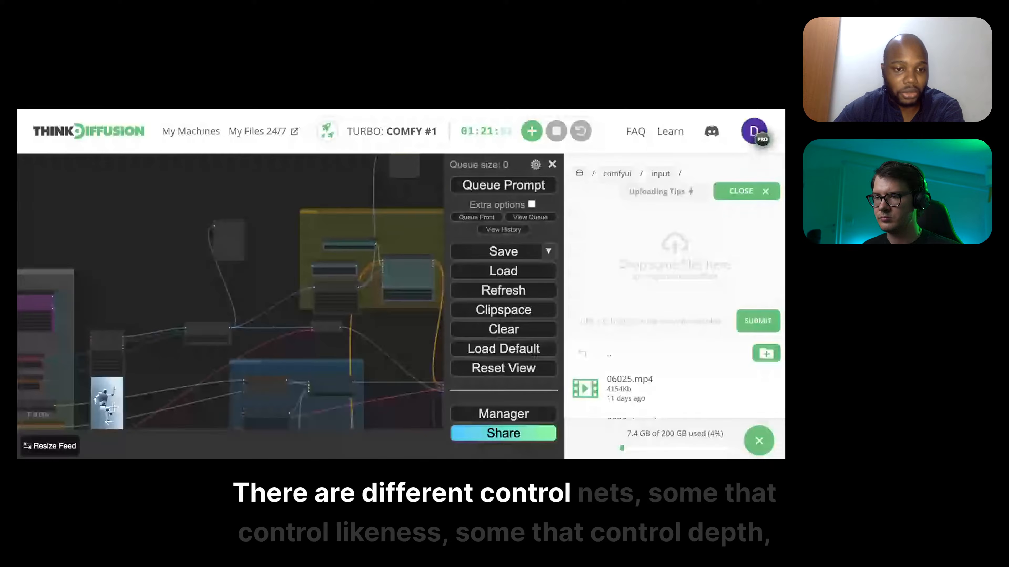
pyautogui.scroll(4, 166, 372)
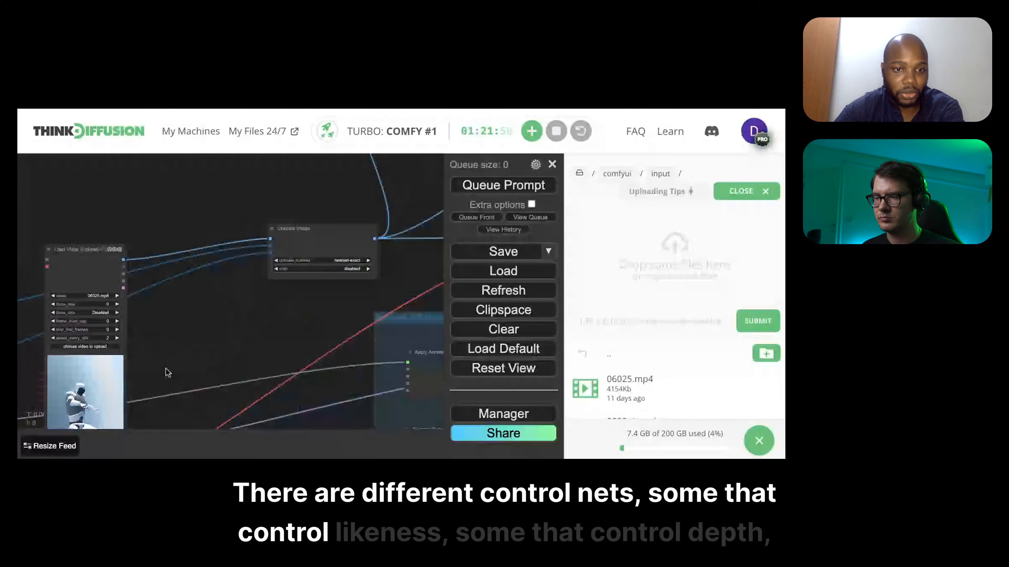
pyautogui.moveTo(167, 372); pyautogui.dragTo(240, 327)
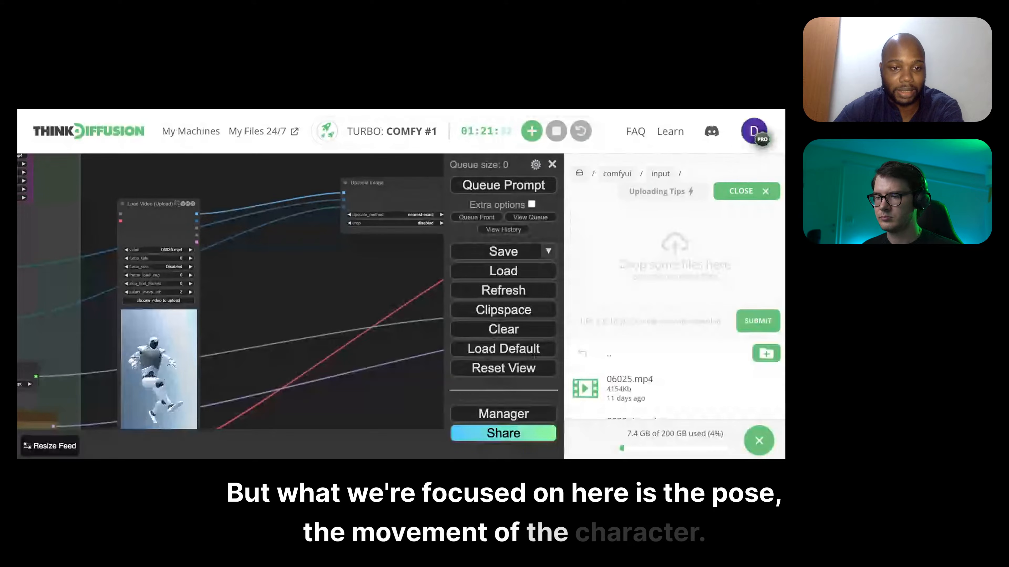
pyautogui.scroll(-2, 150, 361)
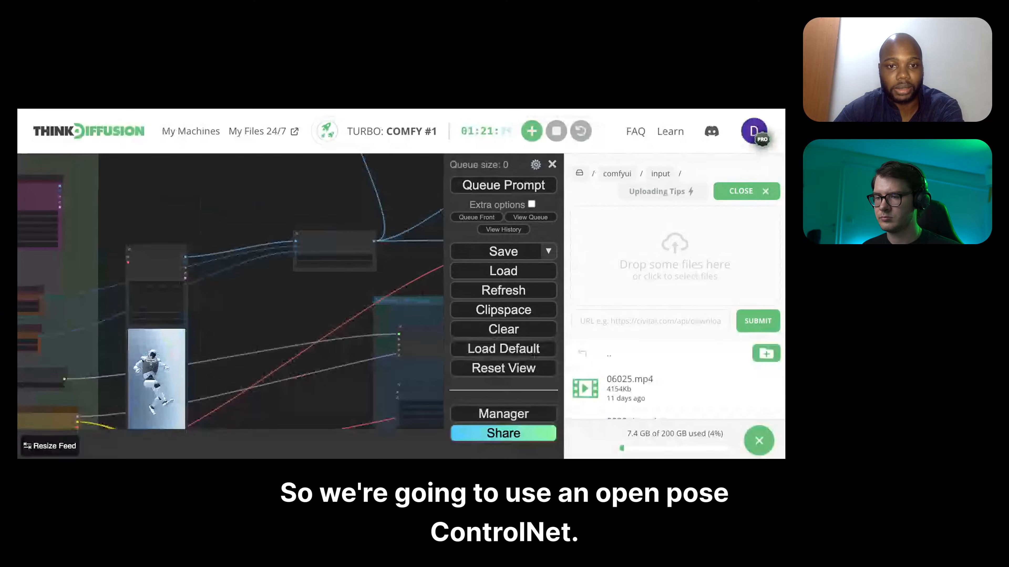
# - Choose control_v11p_sd15_openpose_fp16.safetensors as the model in the Load Advanced ControlNet Model node
pyautogui.scroll(-3, 150, 360)
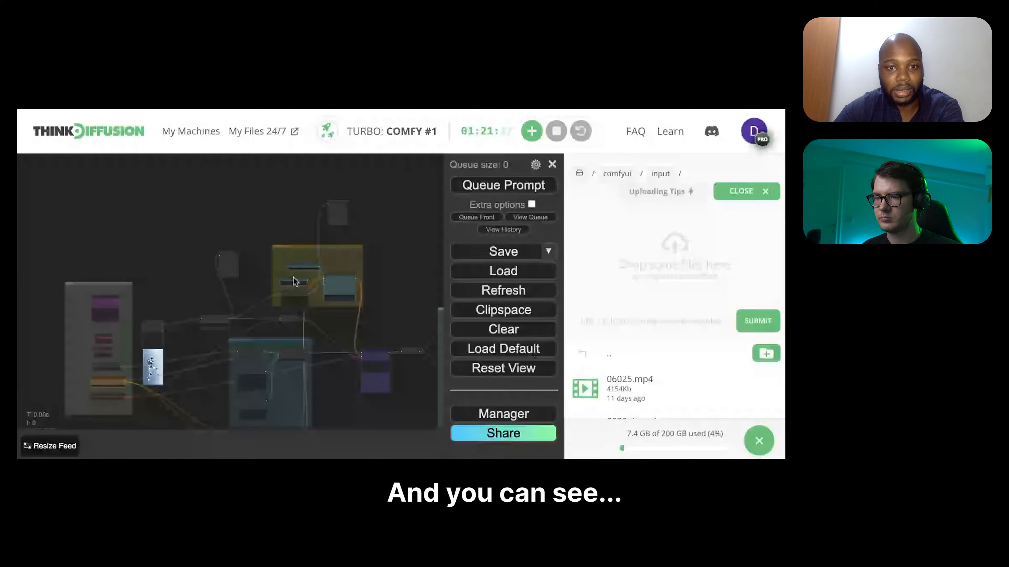
pyautogui.scroll(2, 294, 281)
pyautogui.scroll(20, 322, 266)
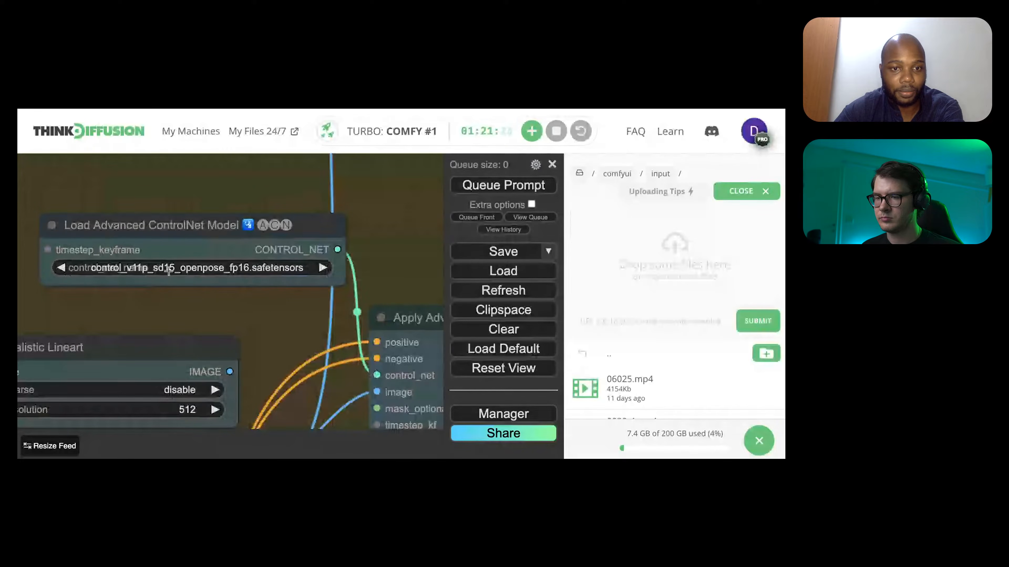
pyautogui.click(183, 268)
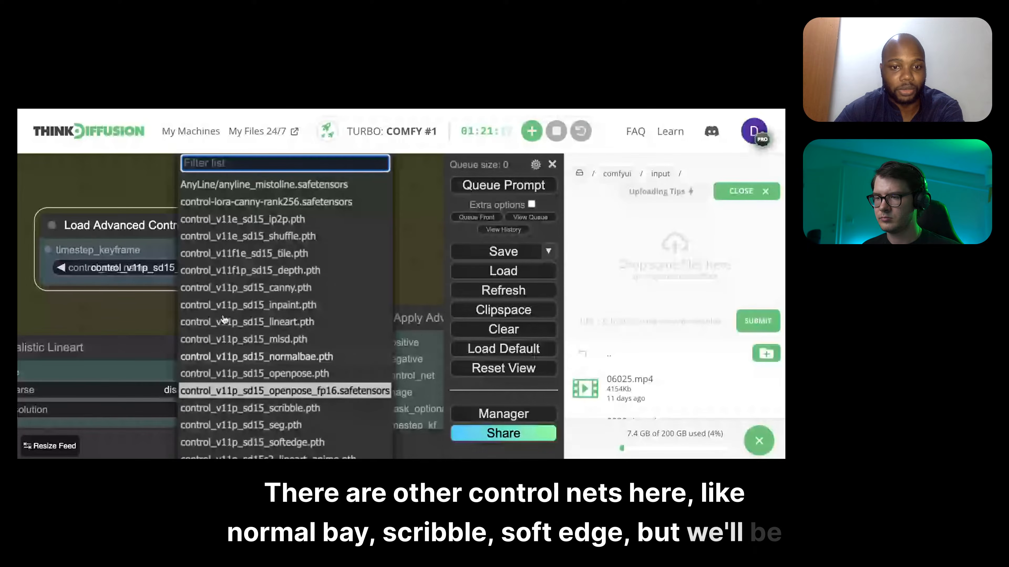
pyautogui.click(286, 396)
# - Examine the DWPose Estimator preprocessor node's settings and connections, and compare it with the Realistic Lineart node
pyautogui.scroll(-8, 311, 321)
pyautogui.moveTo(307, 325); pyautogui.dragTo(326, 225)
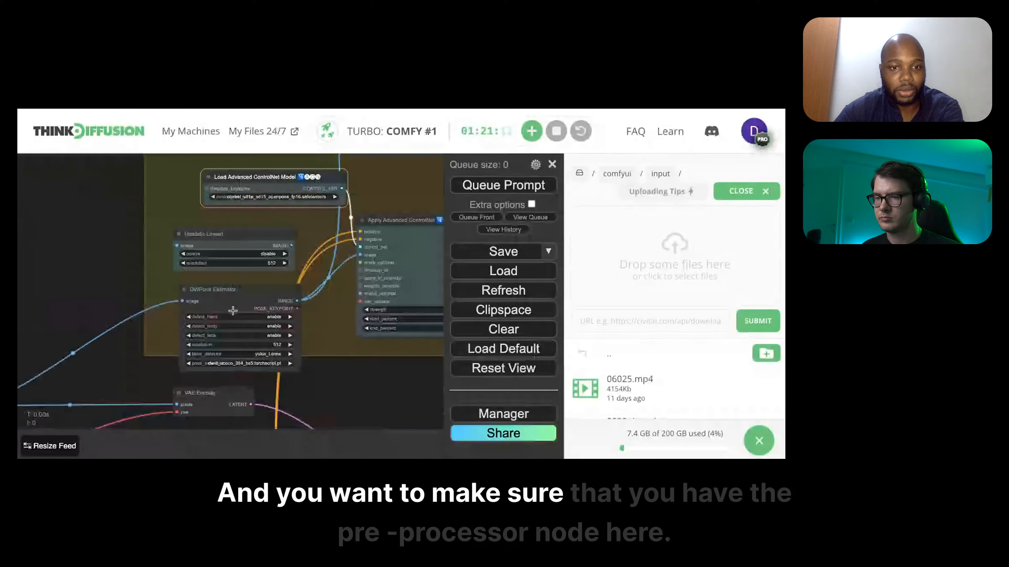
pyautogui.scroll(4, 185, 305)
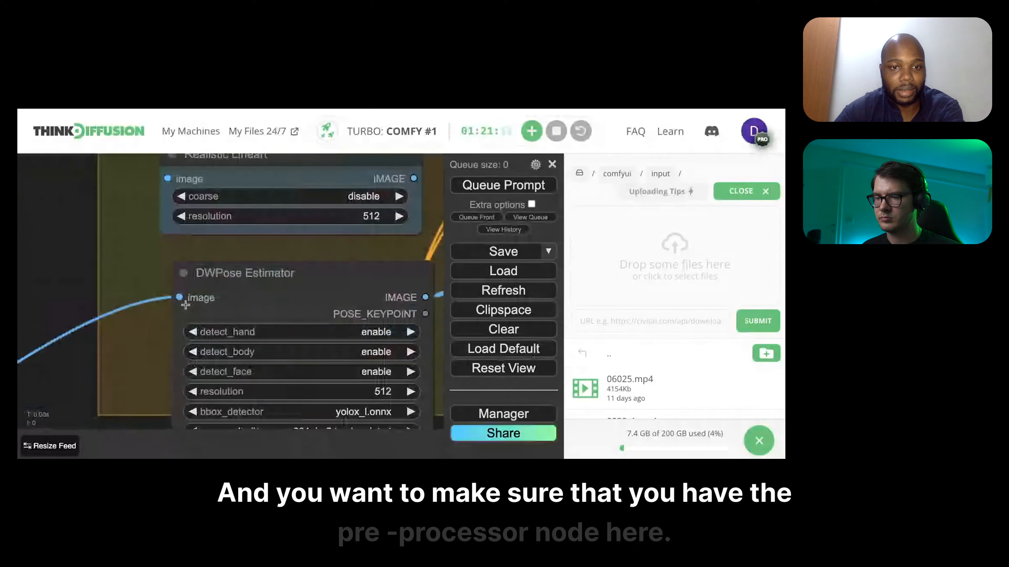
pyautogui.scroll(-2, 185, 305)
pyautogui.scroll(-4, 185, 304)
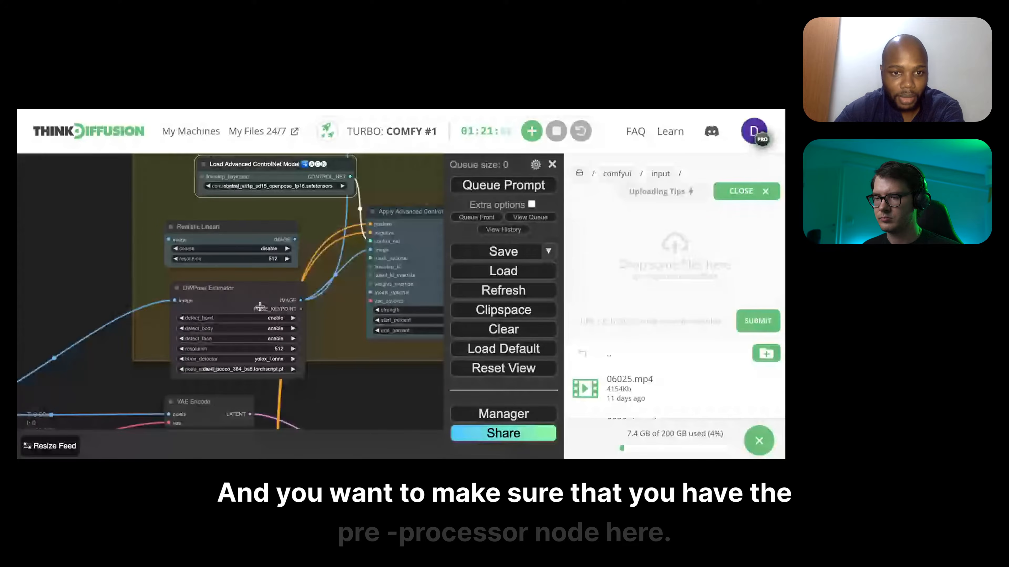
pyautogui.scroll(4, 259, 306)
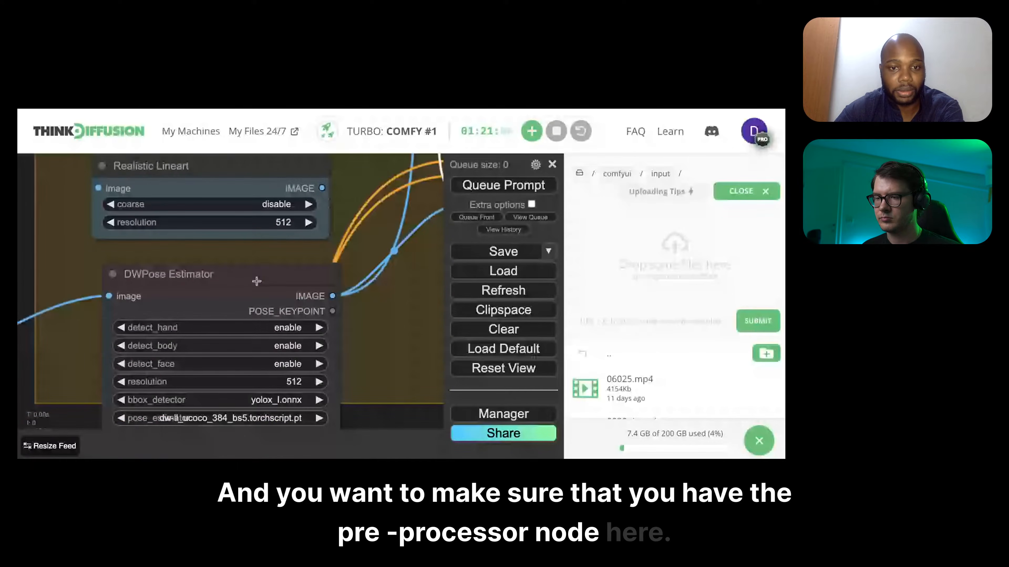
pyautogui.scroll(-5, 365, 316)
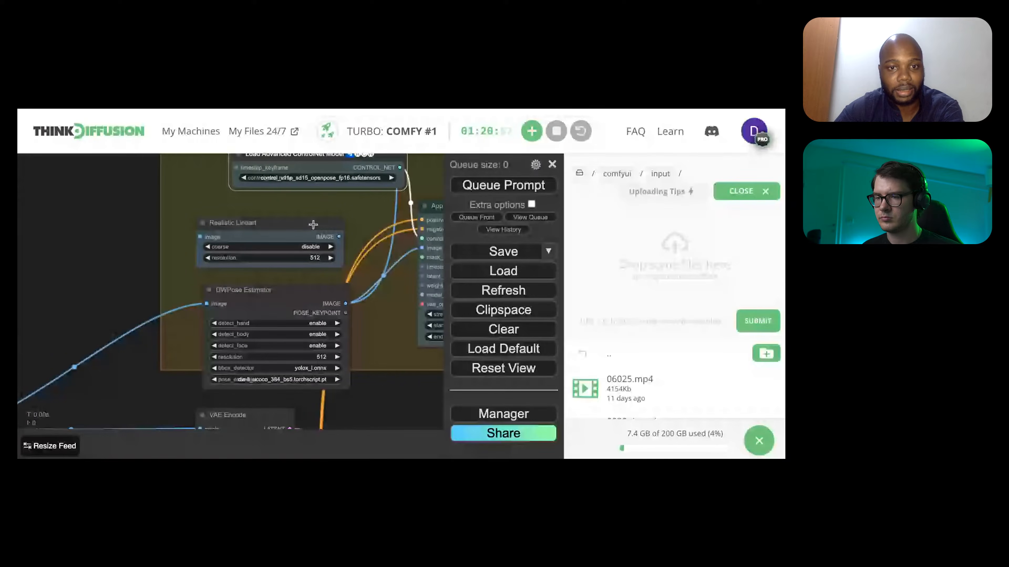
pyautogui.click(282, 225)
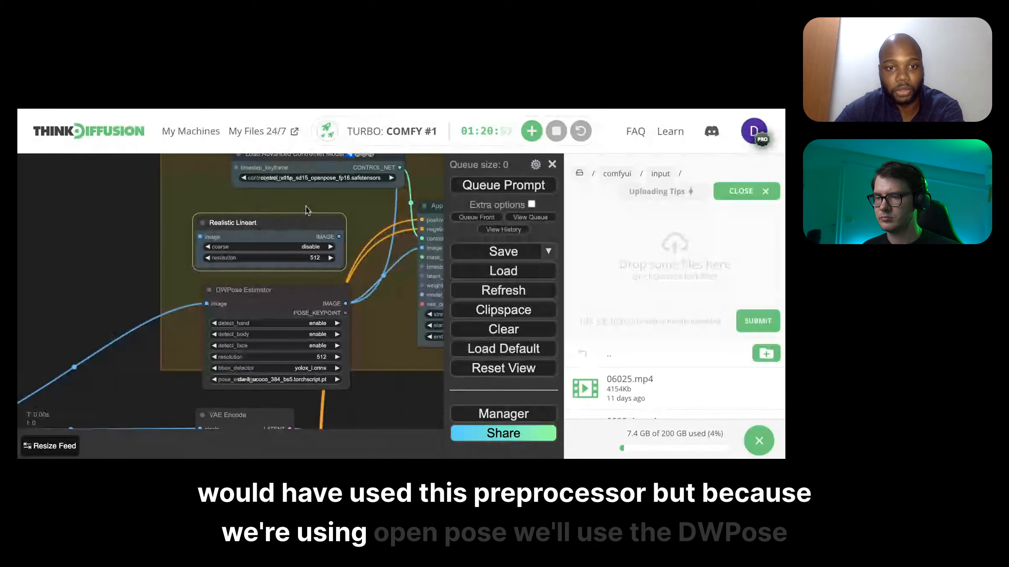
pyautogui.click(263, 297)
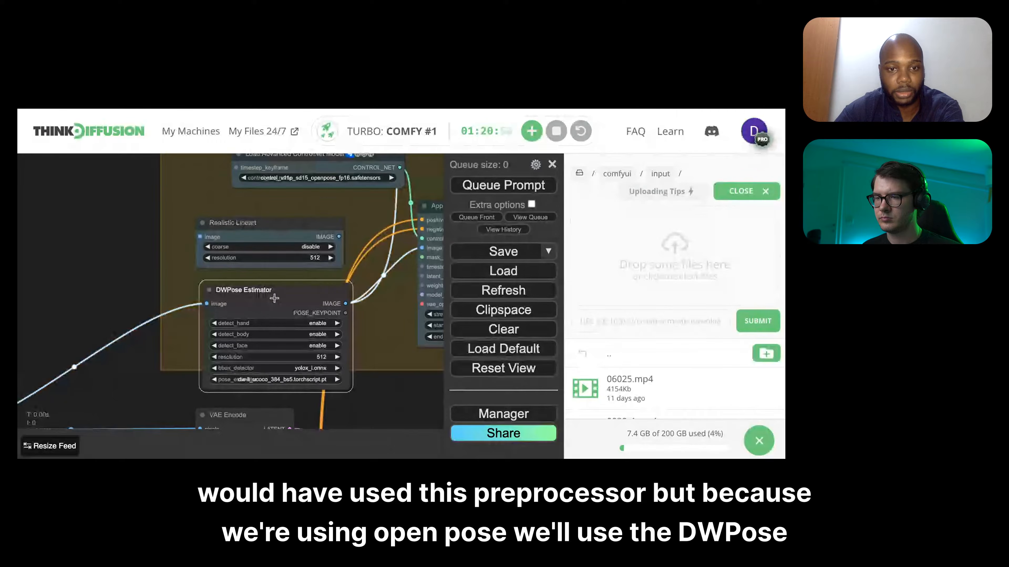
# - Set the strength in the Apply Advanced ControlNet node to 1
pyautogui.scroll(-3, 274, 298)
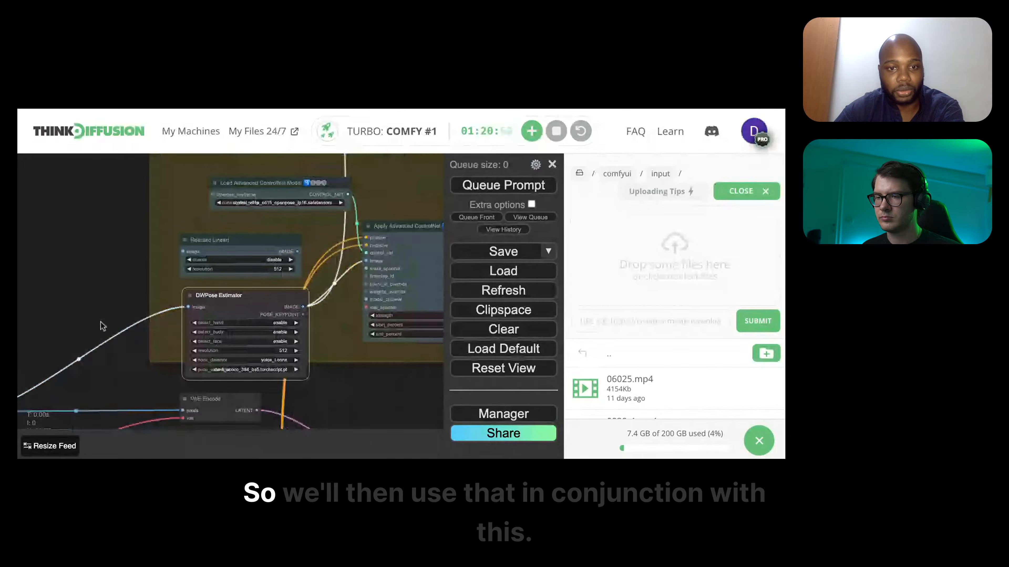
pyautogui.scroll(-3, 221, 325)
pyautogui.scroll(5, 221, 325)
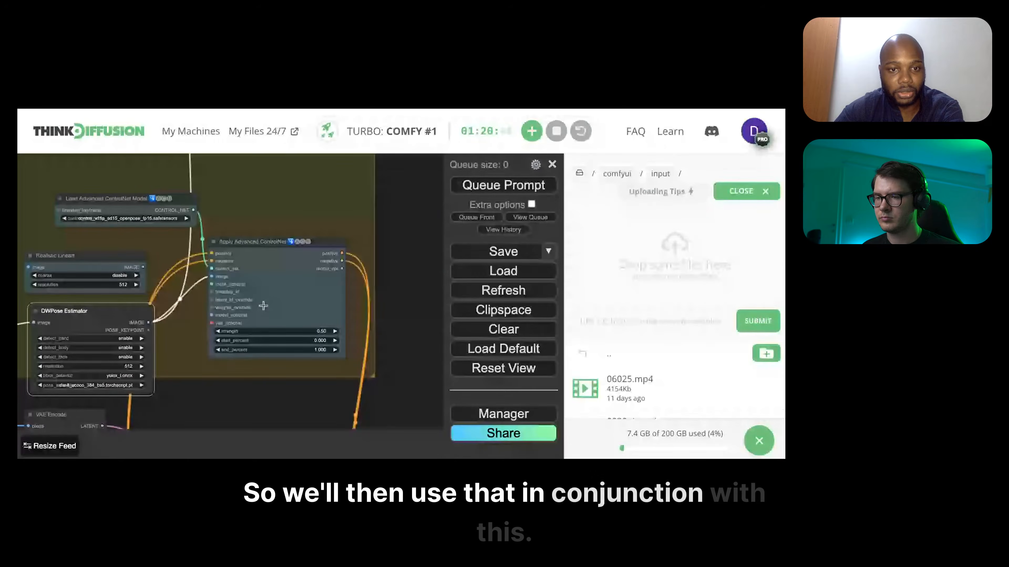
pyautogui.scroll(1, 263, 305)
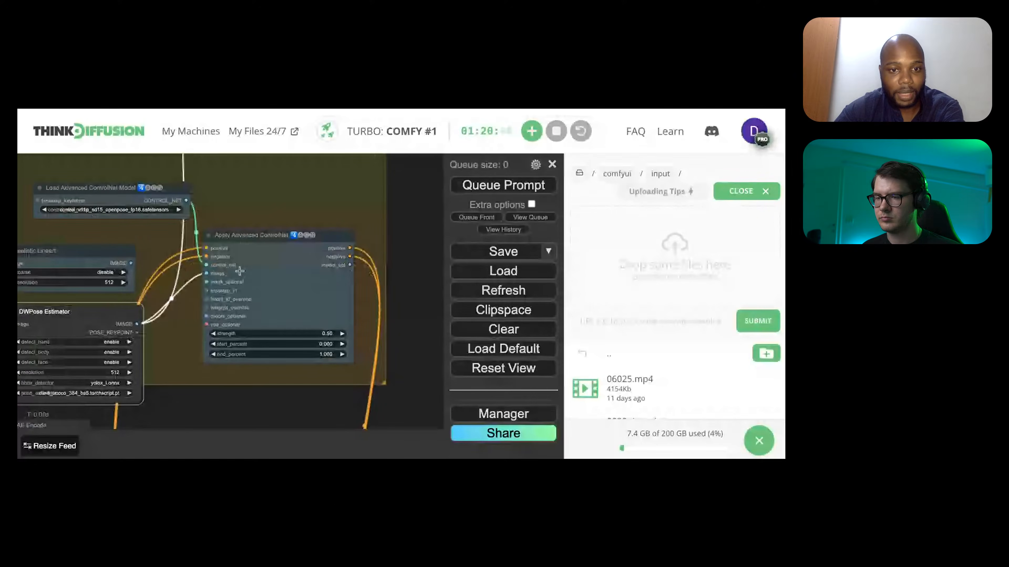
pyautogui.scroll(1, 262, 341)
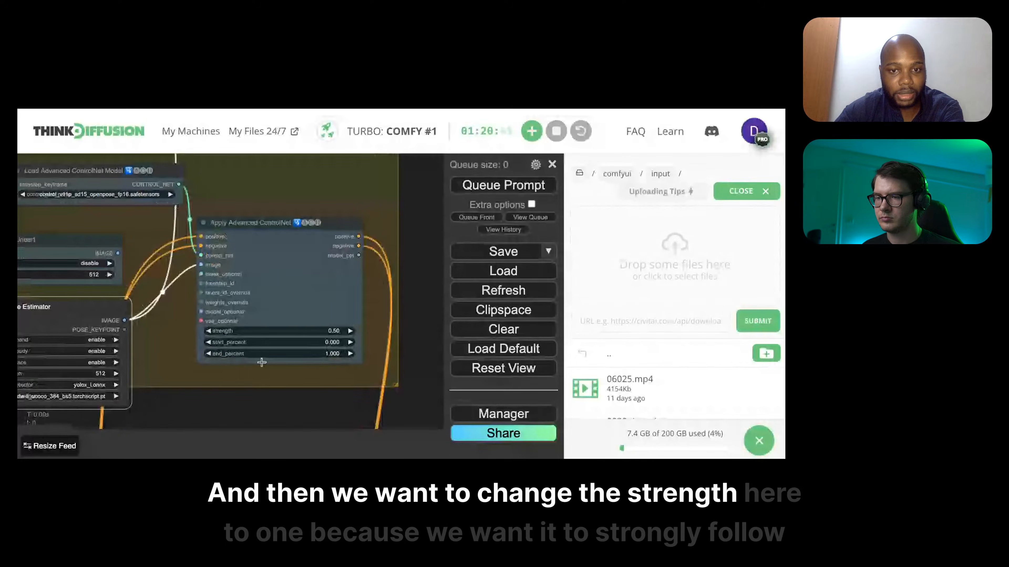
pyautogui.scroll(5, 262, 362)
pyautogui.click(326, 312)
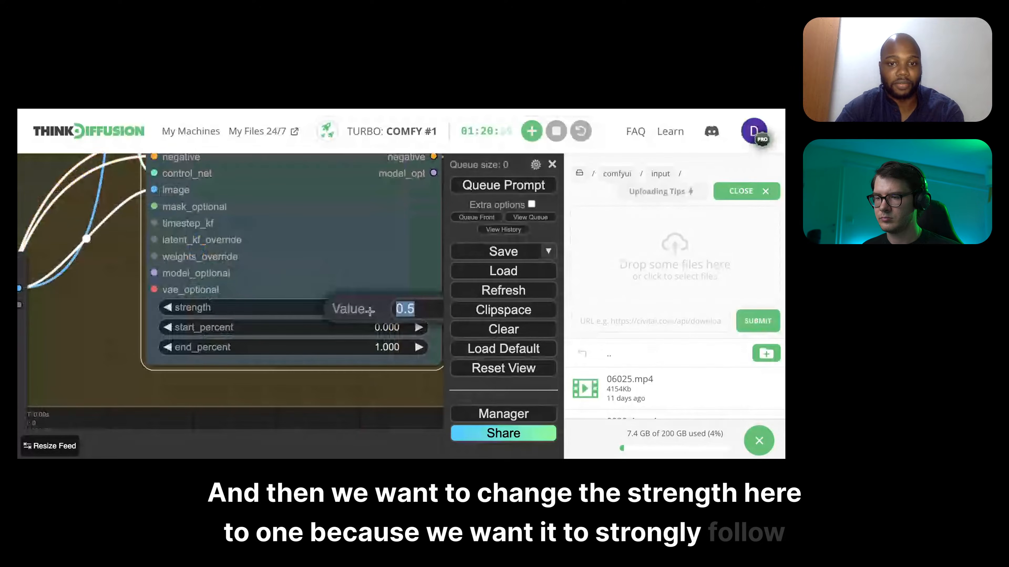
pyautogui.write('1')
pyautogui.press('Return')
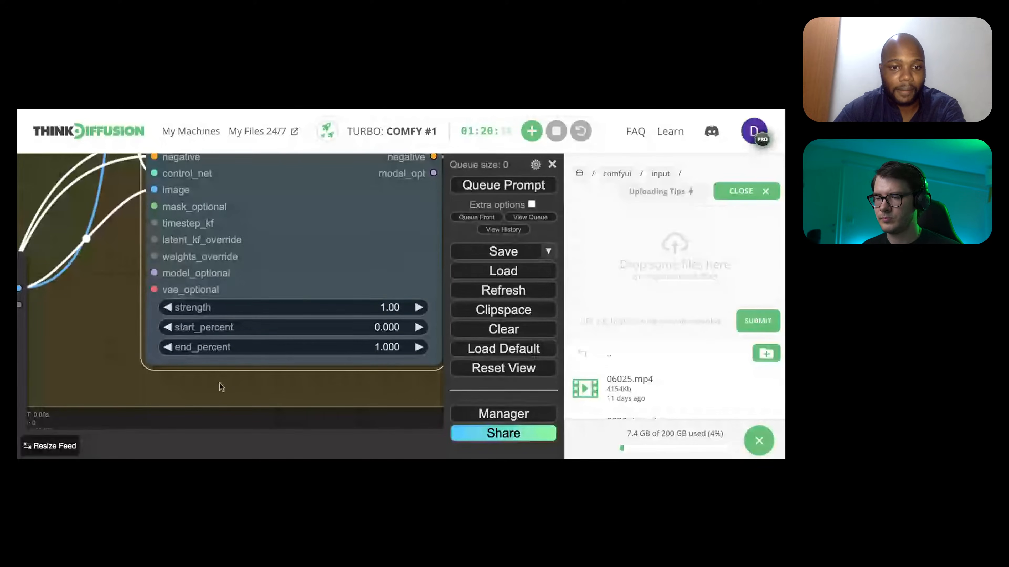
# - Set the beta_schedule of the Use Evolved Sampling node to sqrt_linear (AnimateDiff)
pyautogui.scroll(-20, 221, 387)
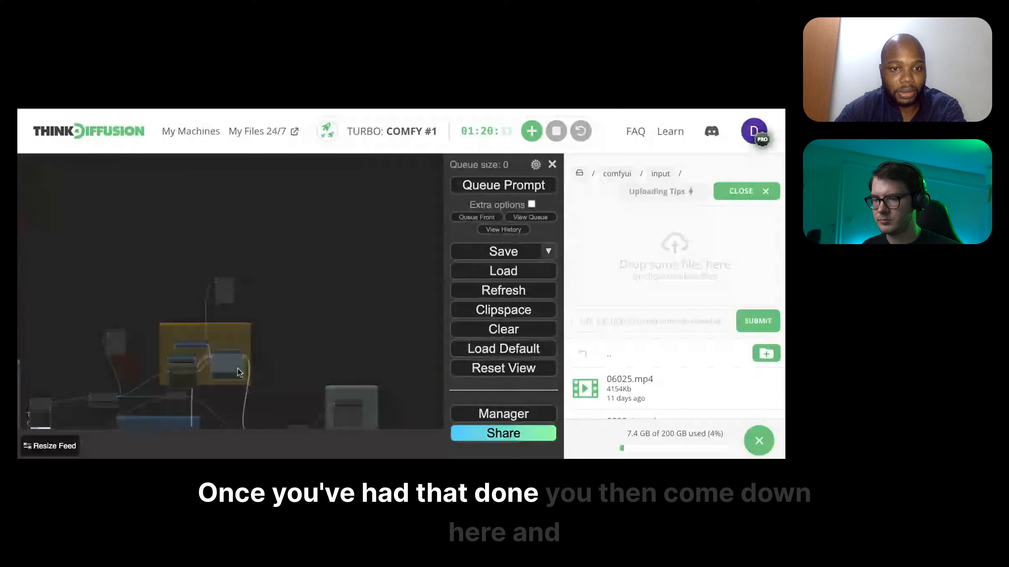
pyautogui.scroll(15, 206, 295)
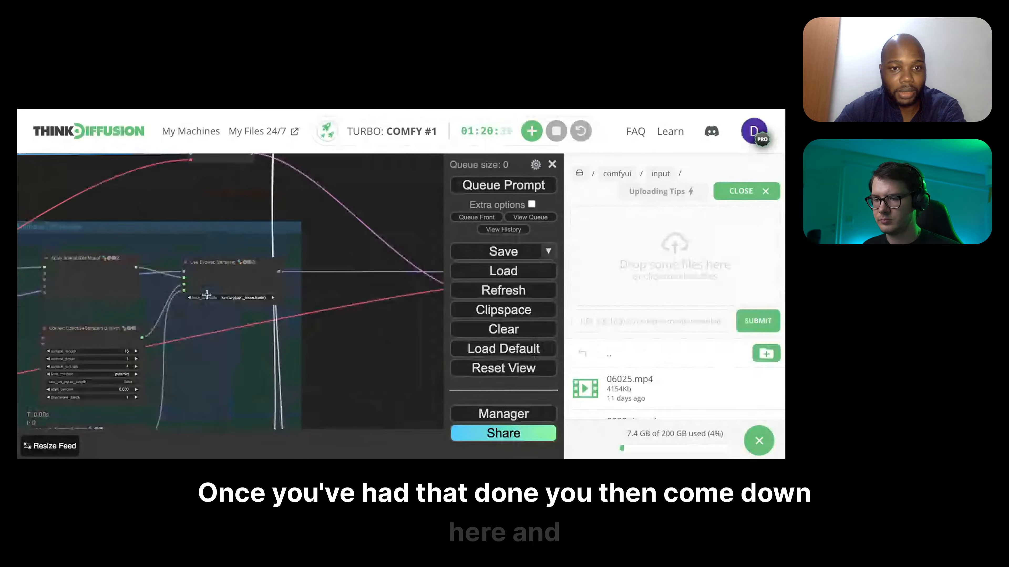
pyautogui.scroll(5, 206, 295)
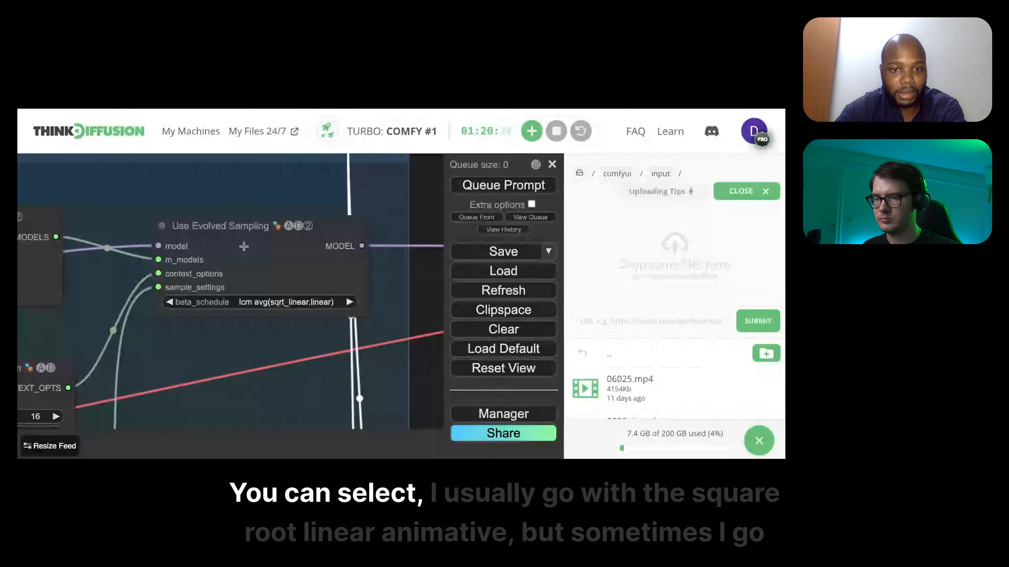
pyautogui.click(277, 303)
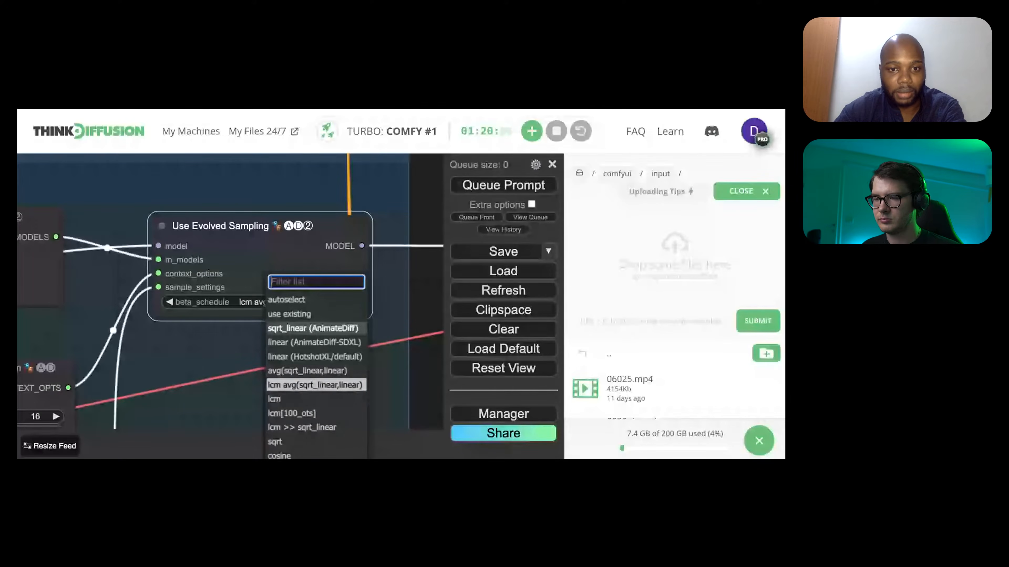
pyautogui.click(323, 329)
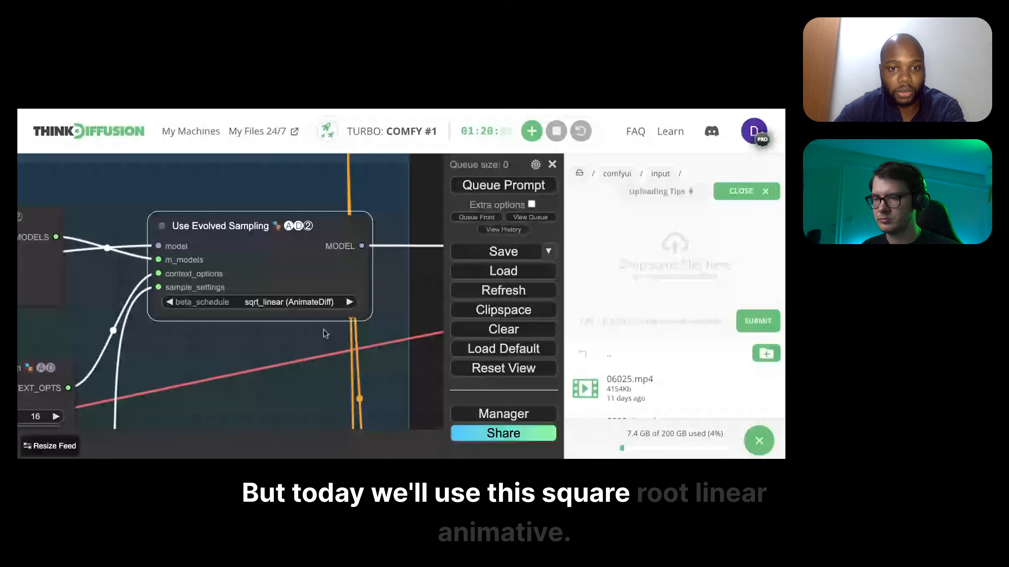
# - Set the KSampler node's sampler_name to euler and its scheduler to normal
pyautogui.scroll(-5, 198, 336)
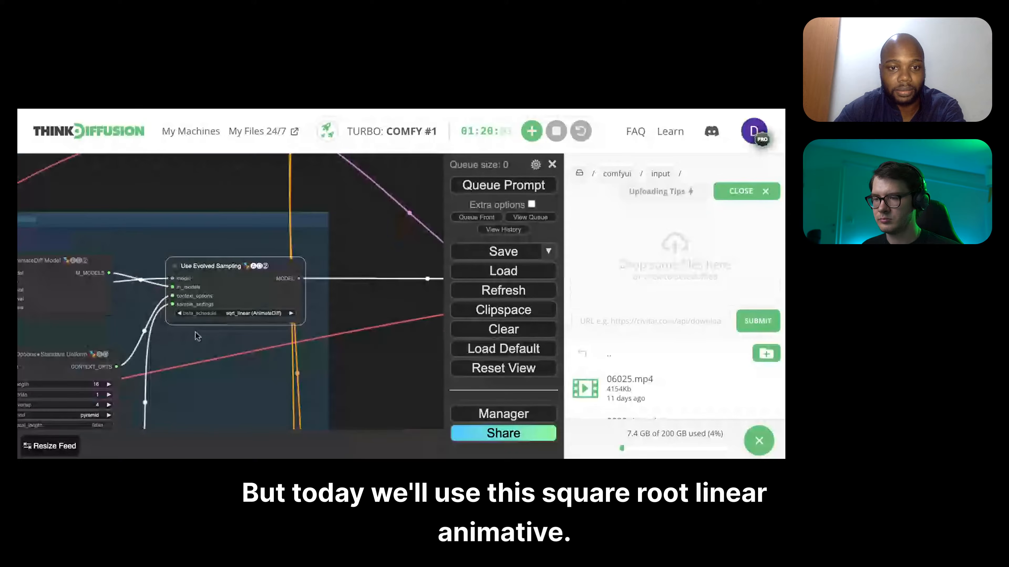
pyautogui.scroll(-5, 197, 336)
pyautogui.scroll(15, 324, 333)
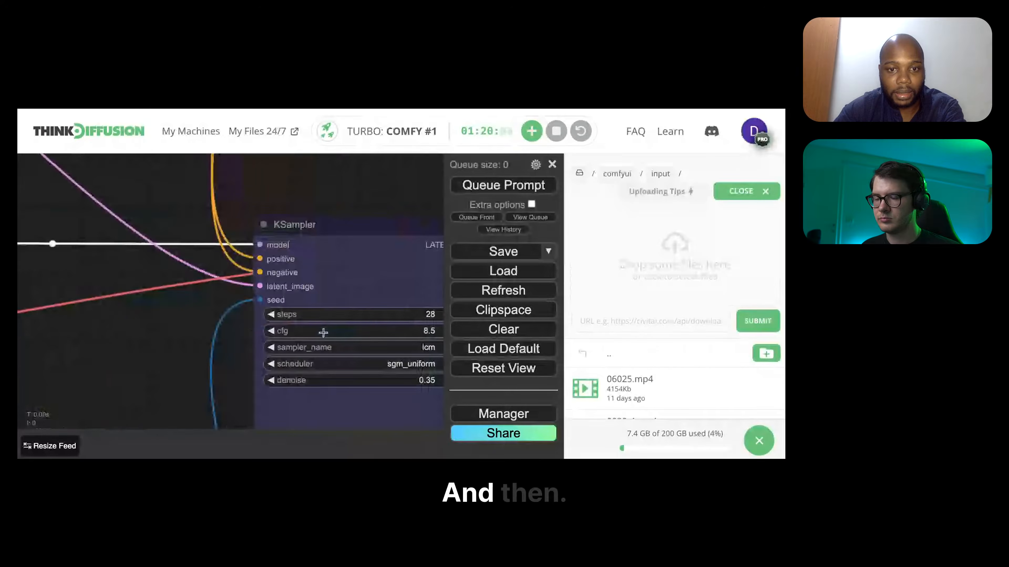
pyautogui.scroll(-3, 345, 338)
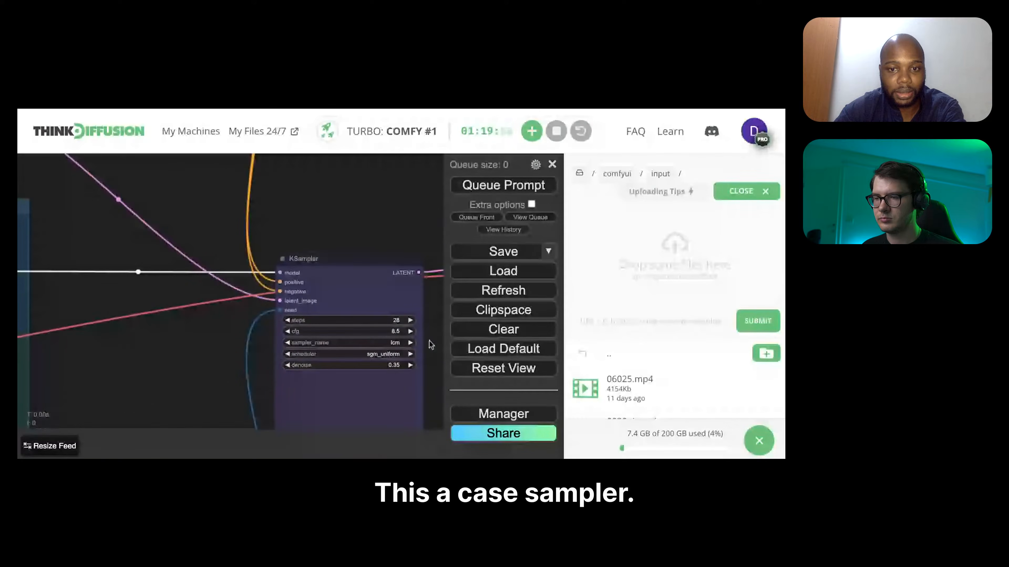
pyautogui.moveTo(429, 341); pyautogui.dragTo(296, 294)
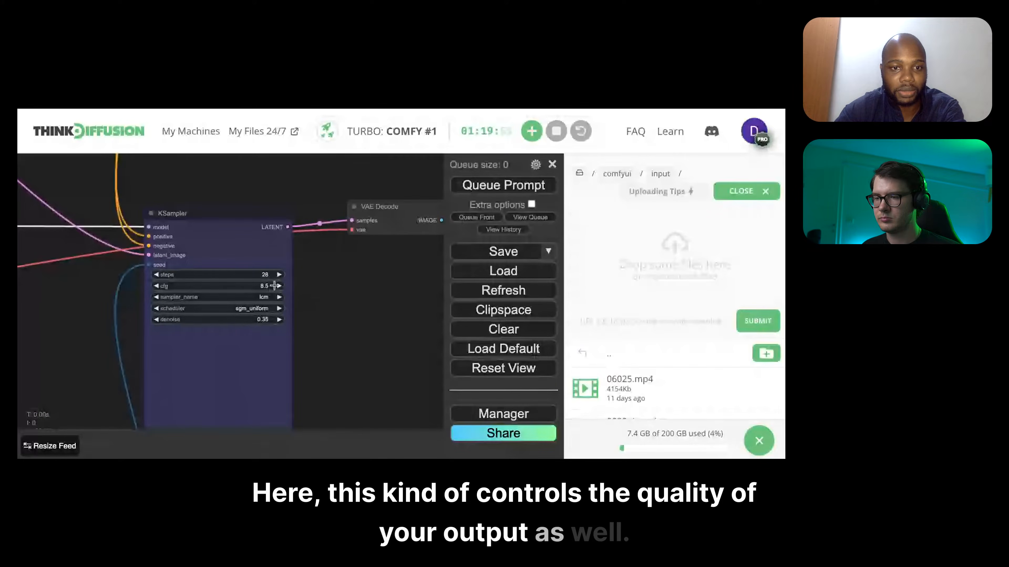
pyautogui.scroll(7, 238, 282)
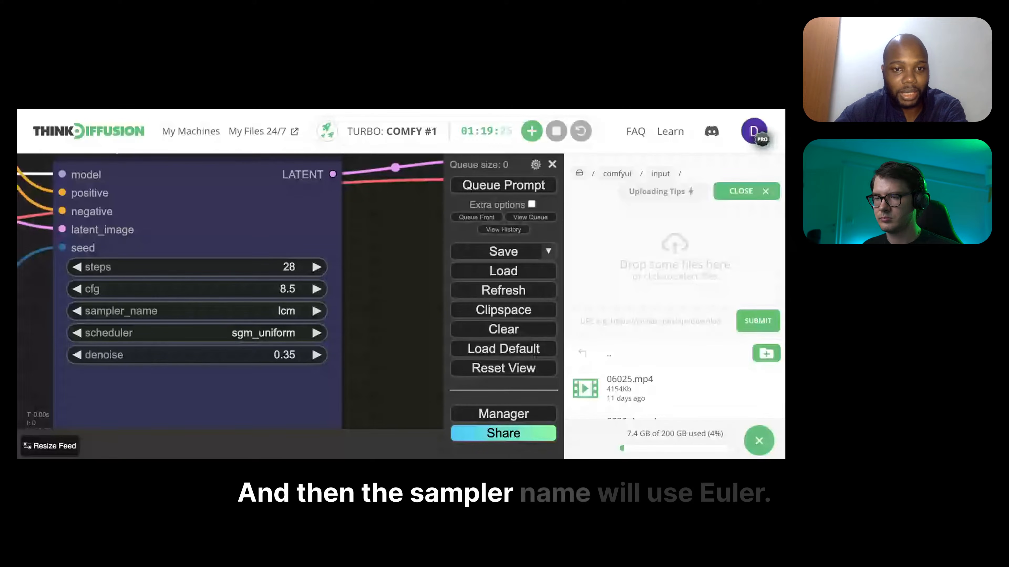
pyautogui.click(264, 306)
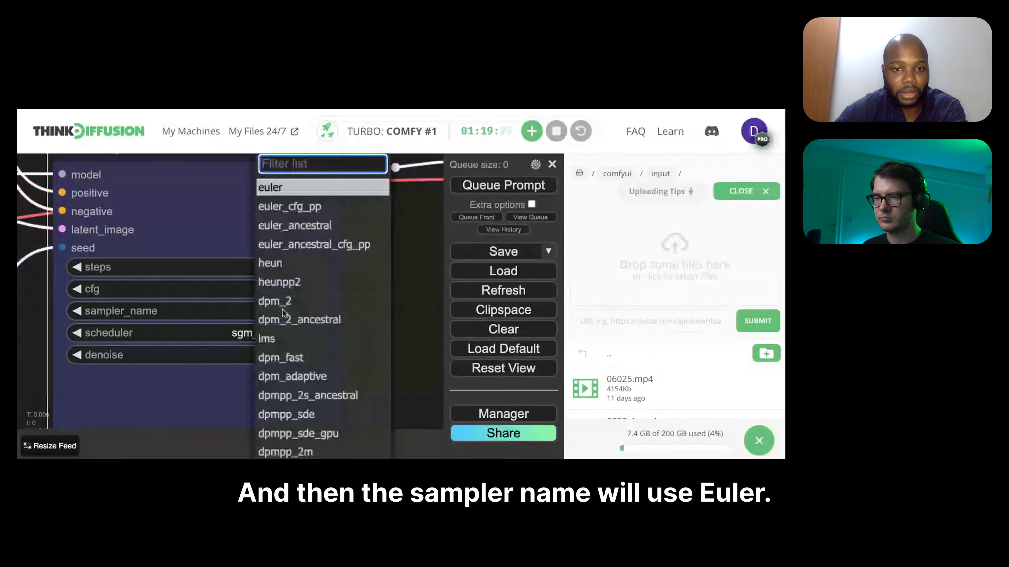
pyautogui.click(310, 190)
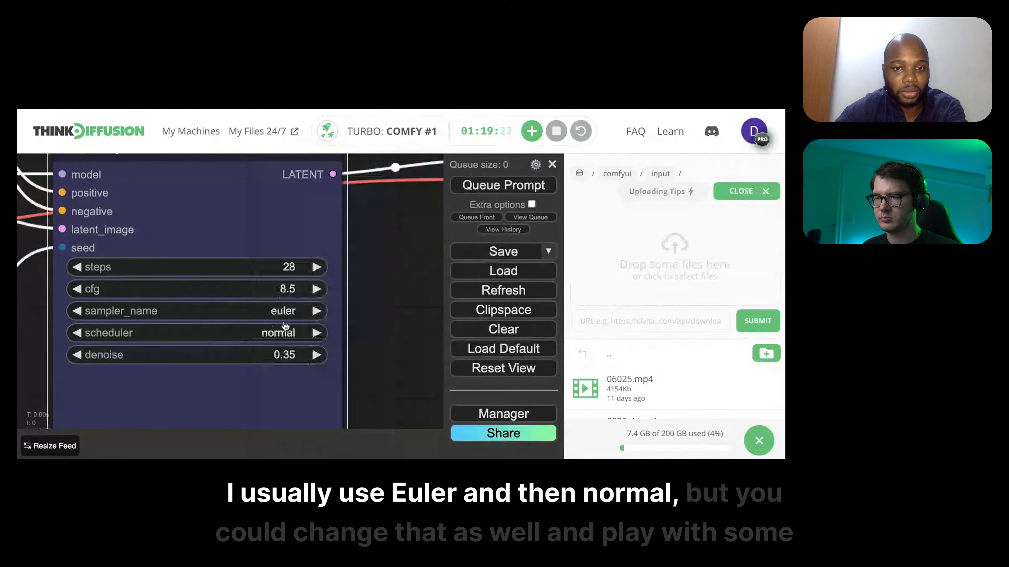
# - Review the available sampler_name and scheduler options in the KSampler node, keeping the current choices
pyautogui.click(289, 311)
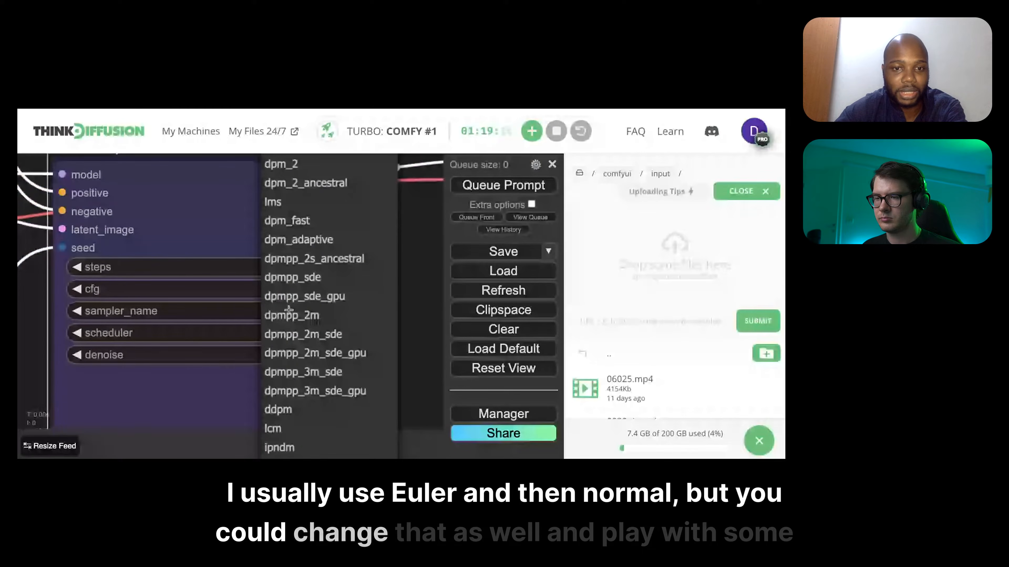
pyautogui.scroll(3, 298, 294)
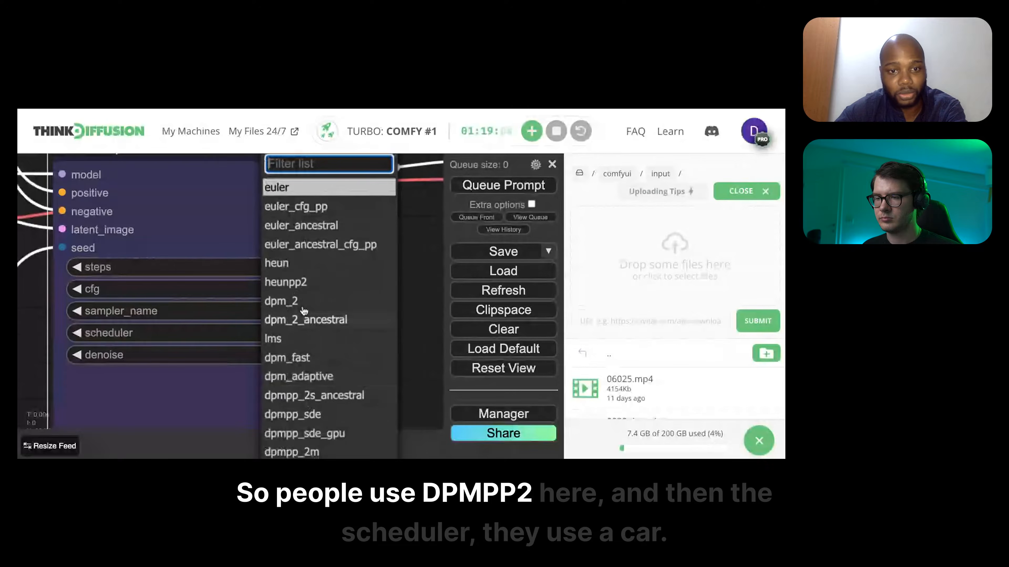
pyautogui.click(219, 333)
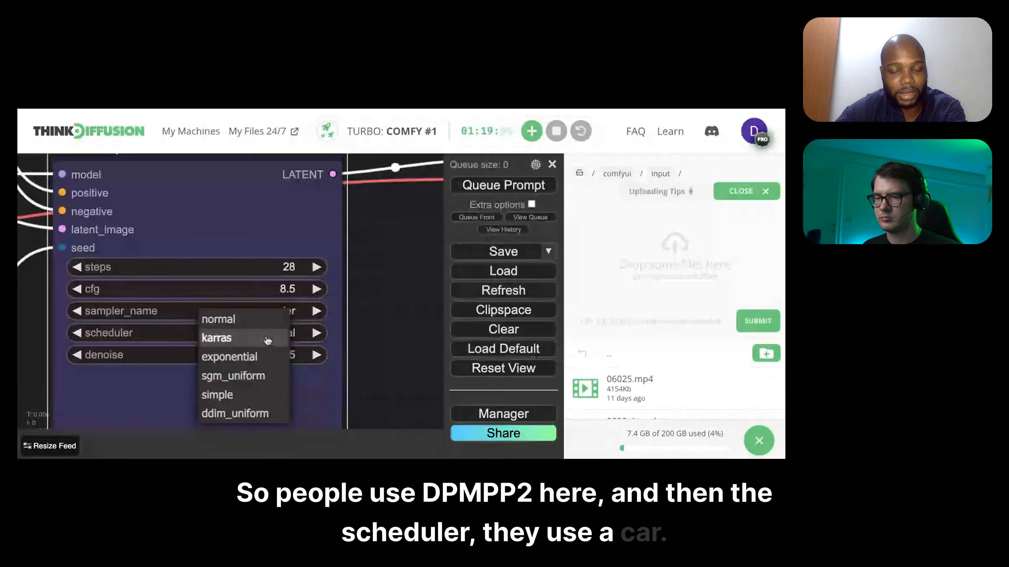
pyautogui.click(299, 352)
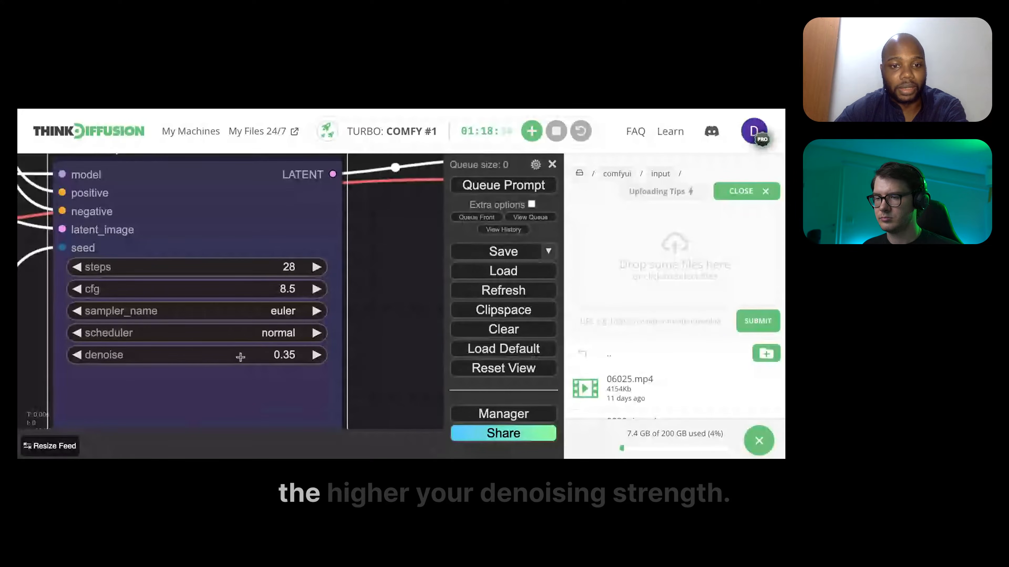
# - Set the denoise value in the KSampler node to 0.35
pyautogui.click(284, 355)
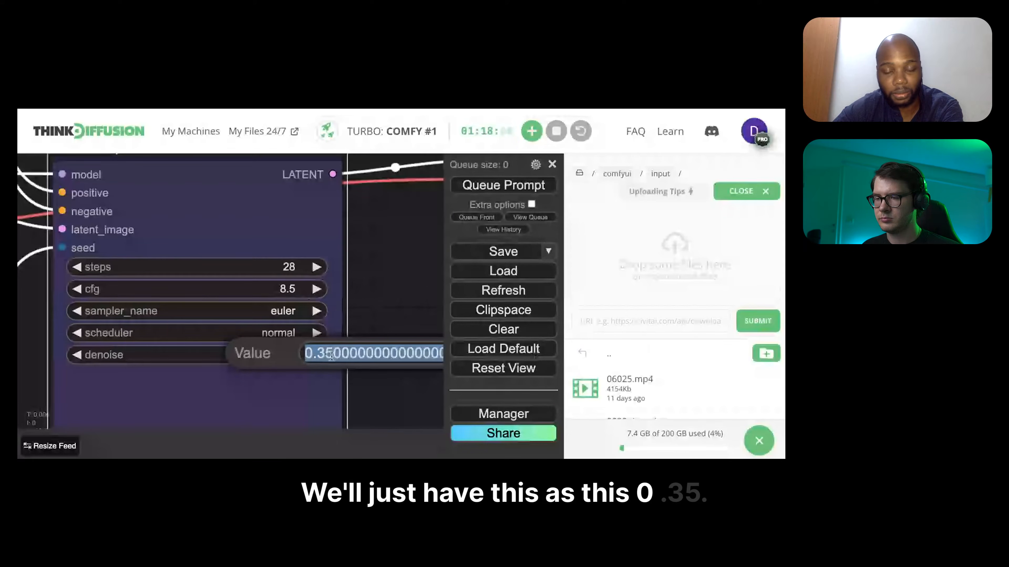
pyautogui.click(398, 311)
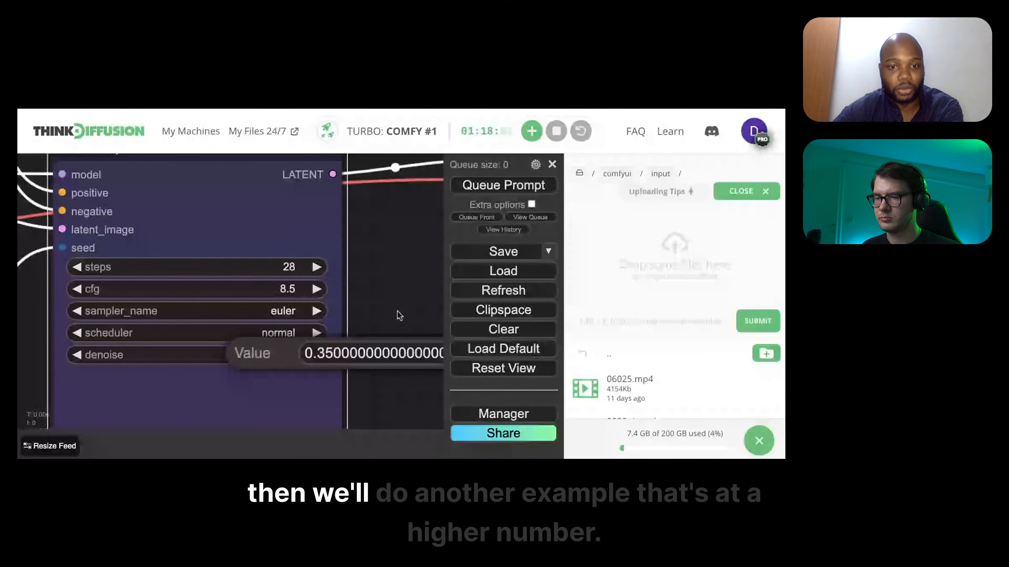
pyautogui.click(393, 315)
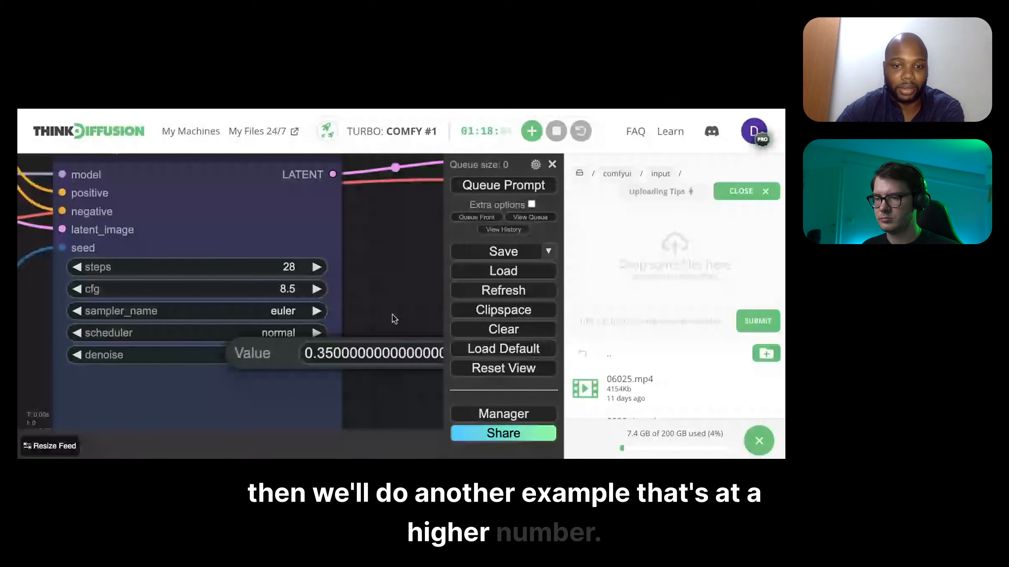
pyautogui.press('Return')
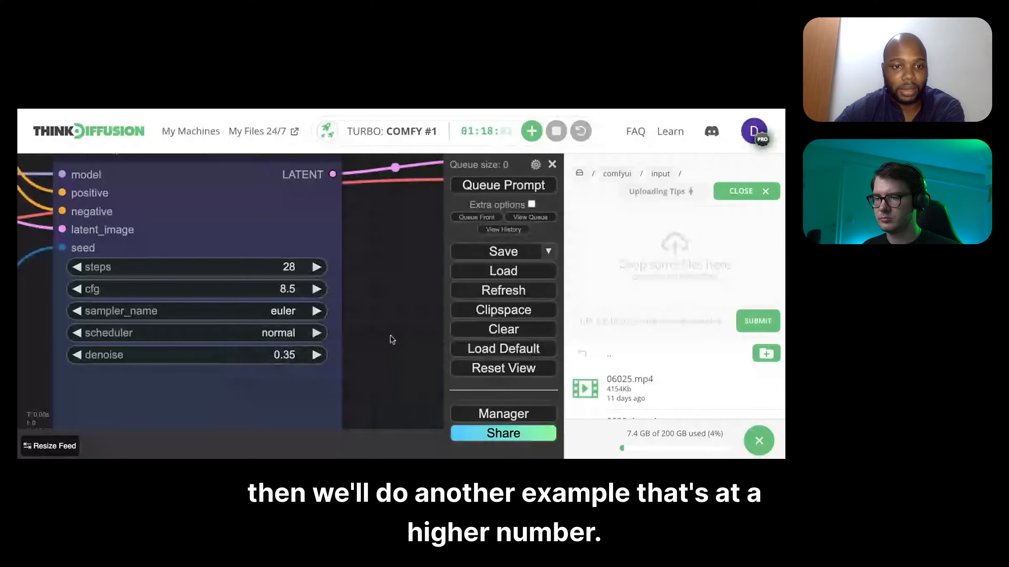
# - Replace the positive prompt in the green CLIP Text Encode node with "a man in the 1900s riding a unicycle"
pyautogui.scroll(-20, 393, 340)
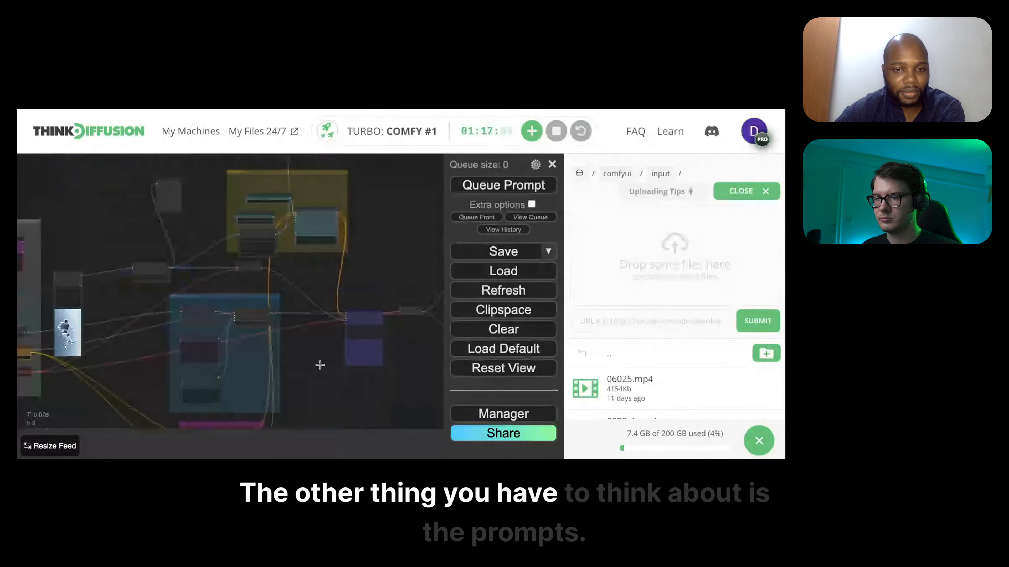
pyautogui.moveTo(320, 365); pyautogui.dragTo(333, 215)
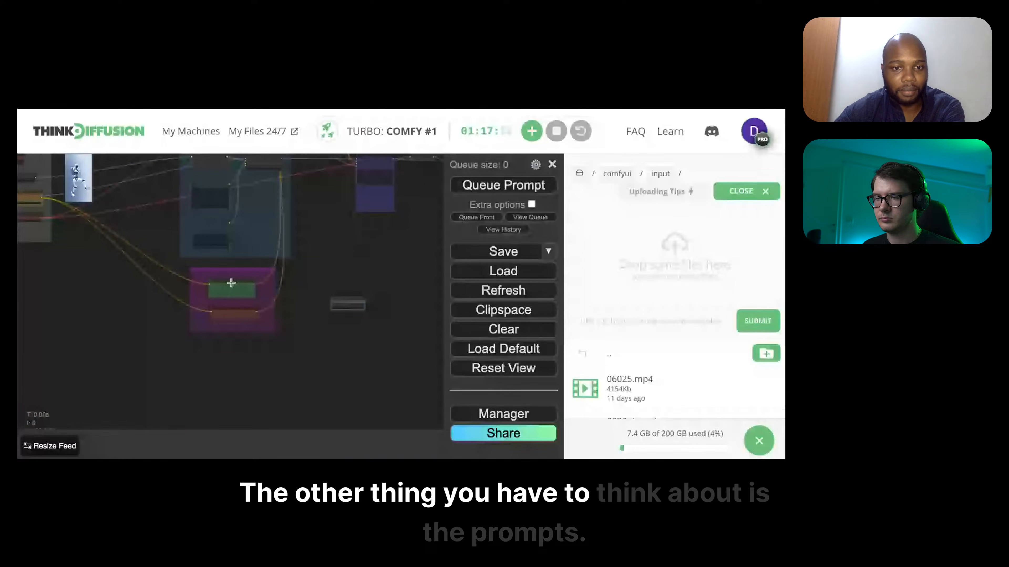
pyautogui.scroll(10, 231, 283)
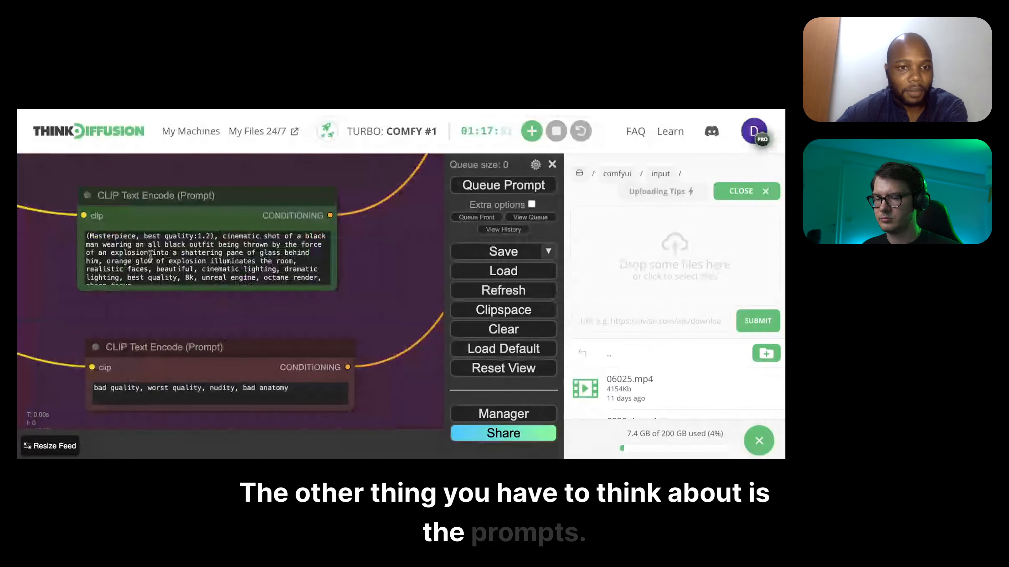
pyautogui.click(224, 254)
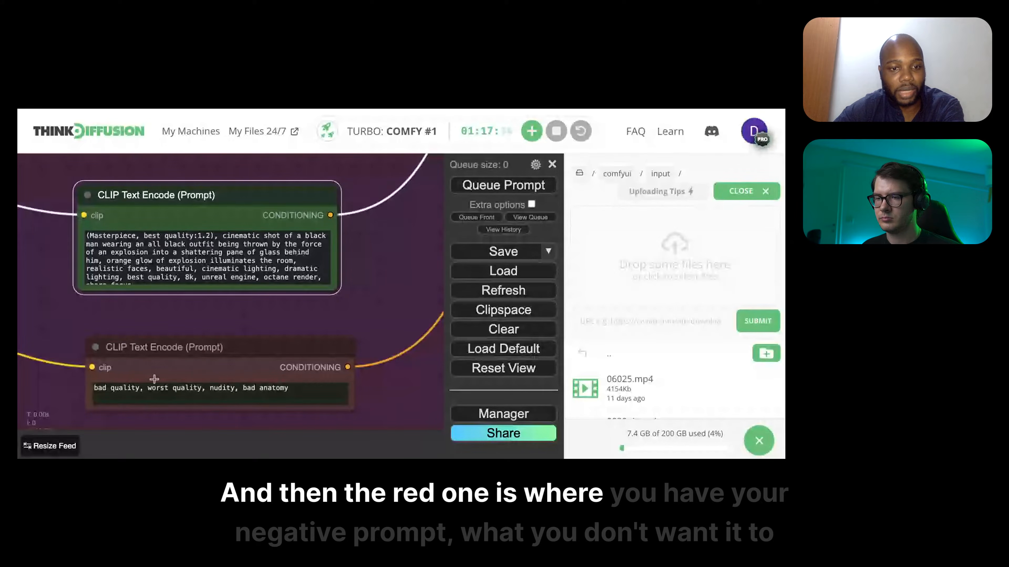
pyautogui.click(110, 394)
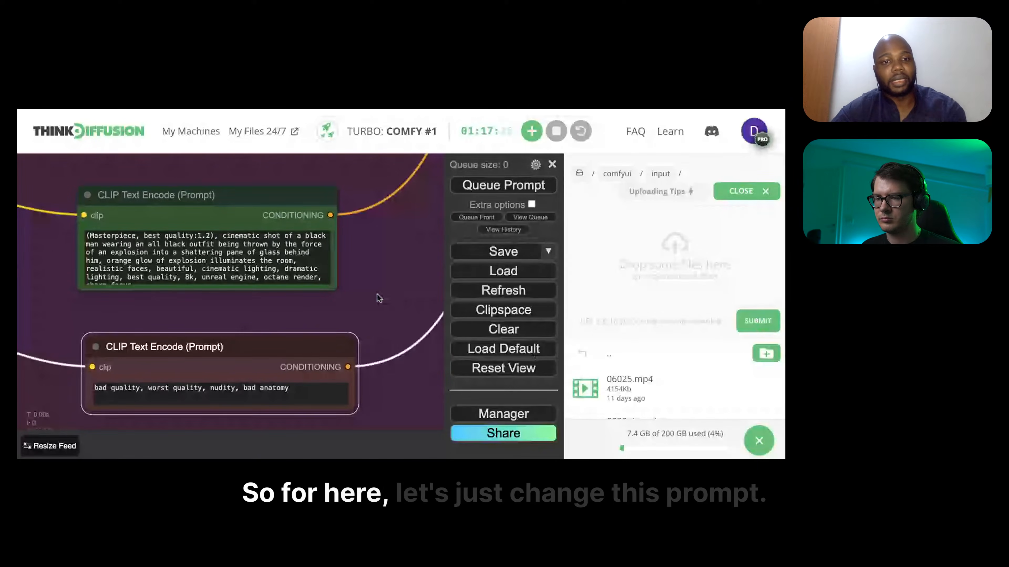
pyautogui.click(237, 249)
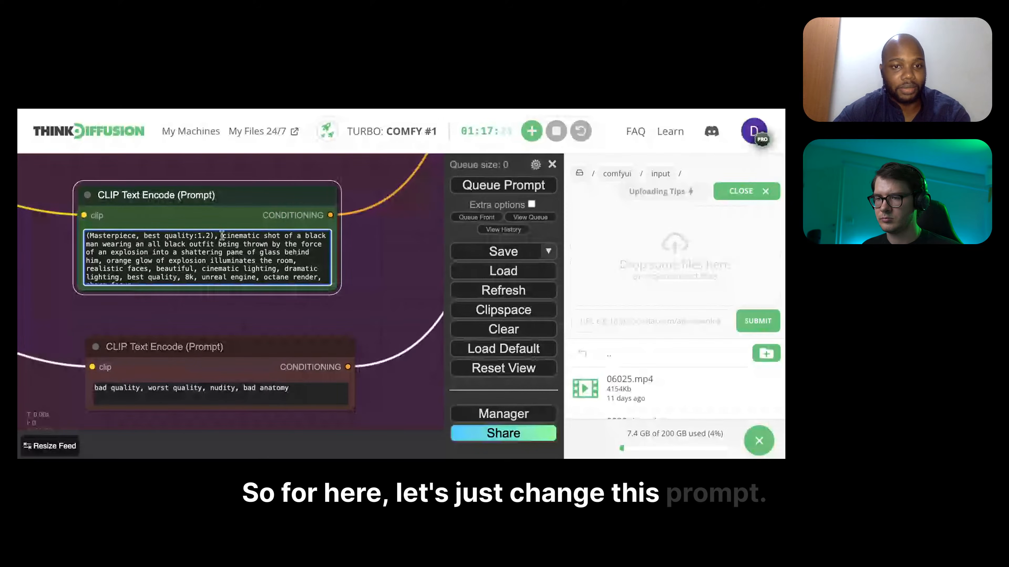
pyautogui.hotkey('ctrl', 'a')
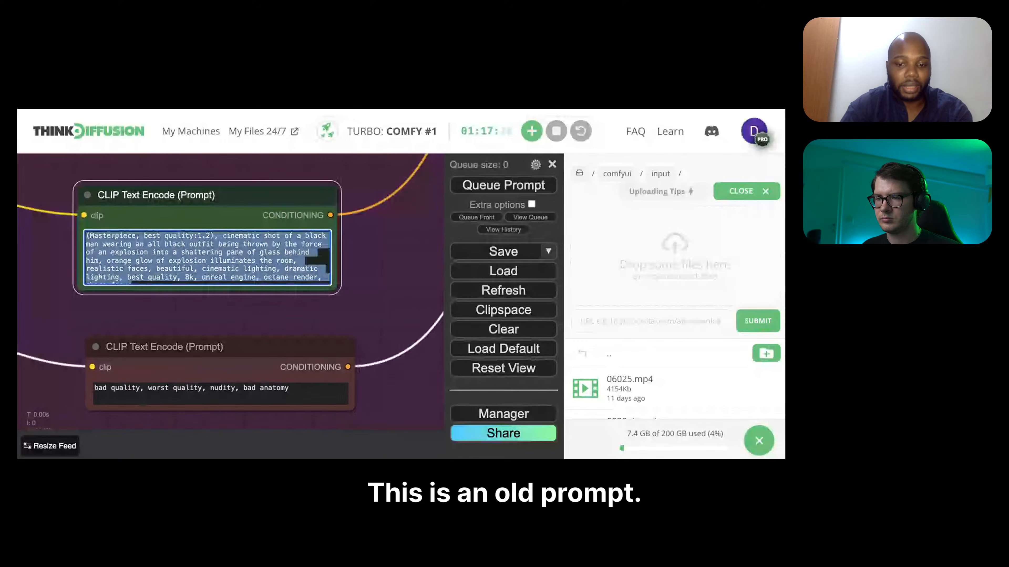
pyautogui.write('a m')
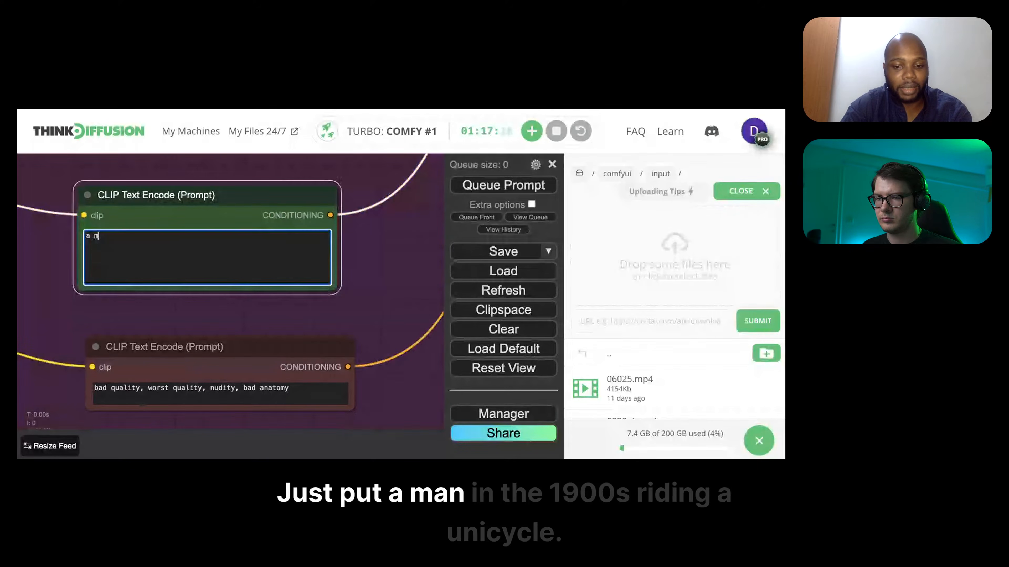
pyautogui.write('an in the 19')
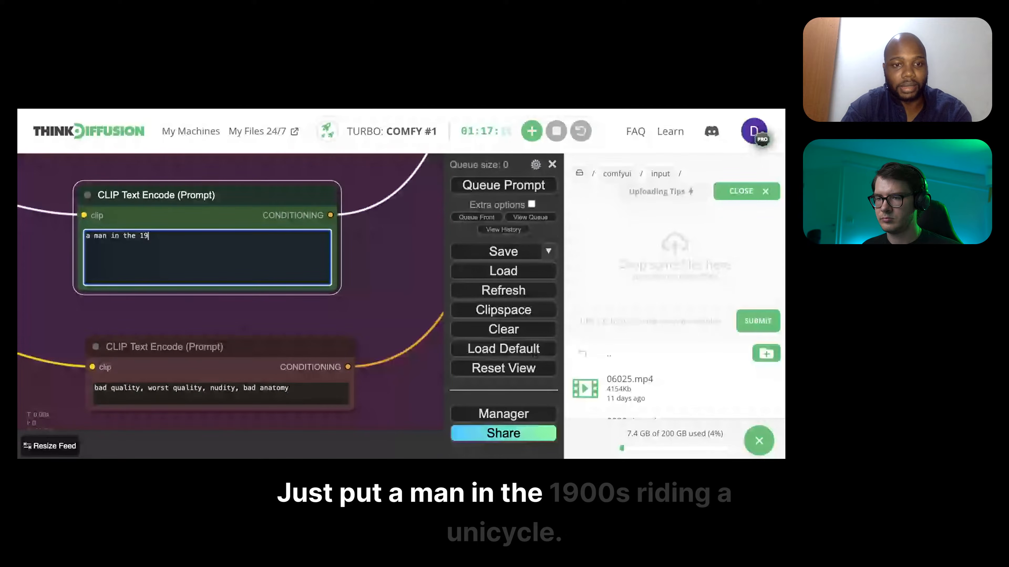
pyautogui.write('00s riding a unic')
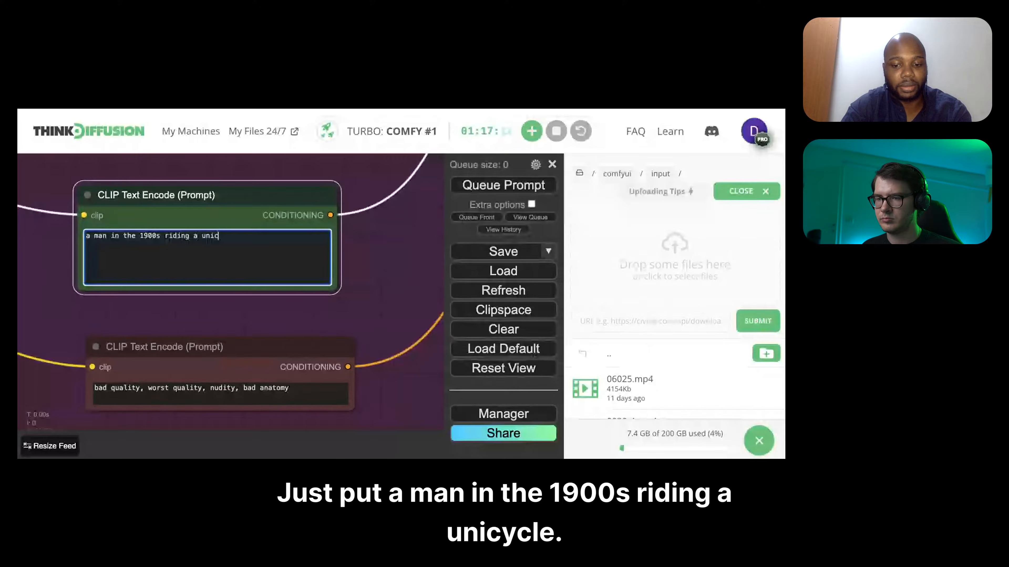
pyautogui.write('ycl')
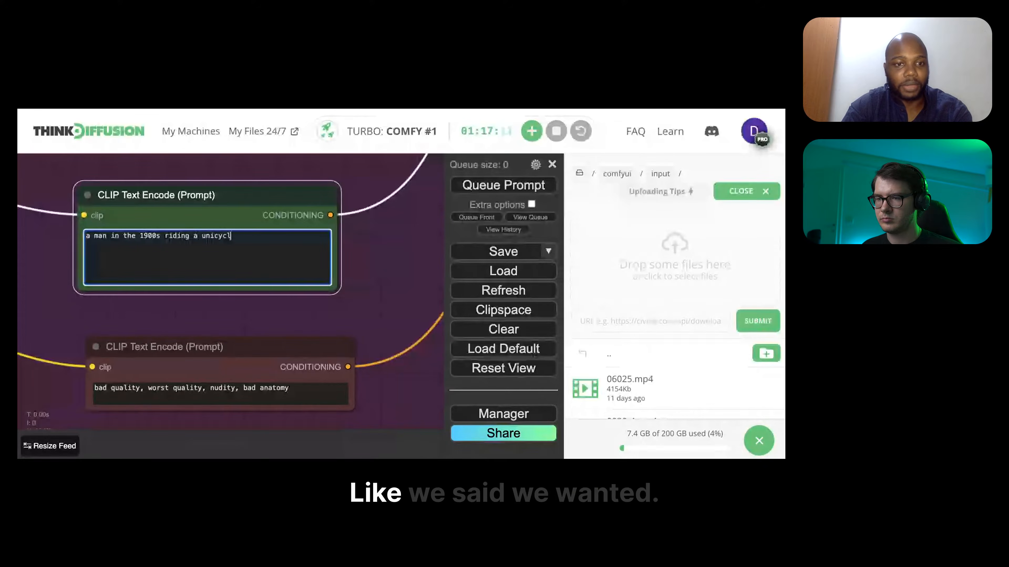
pyautogui.write('e')
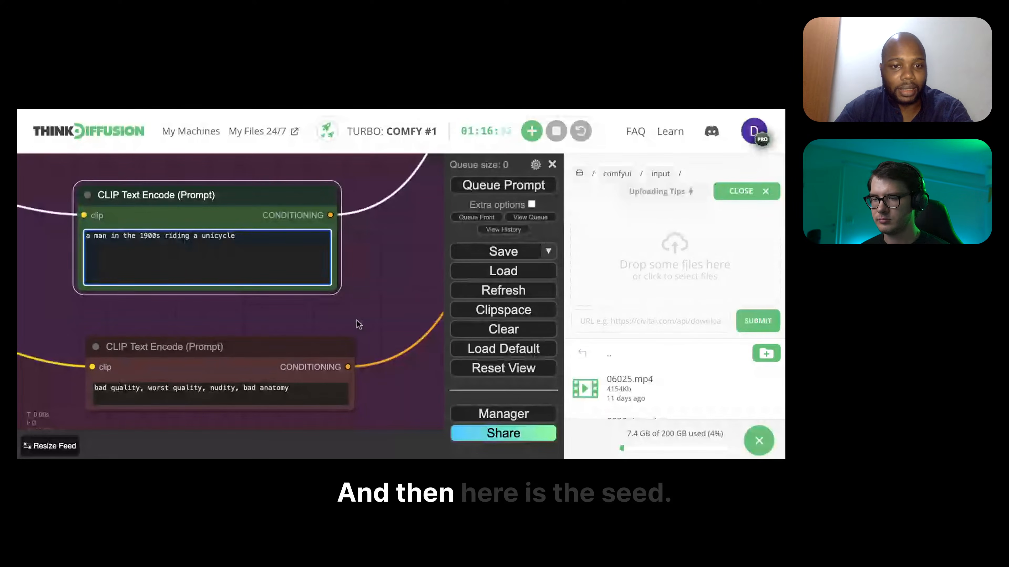
# - Set control_after_generate to randomize in the Primitive node used as the seed
pyautogui.scroll(-20, 231, 331)
pyautogui.scroll(15, 233, 335)
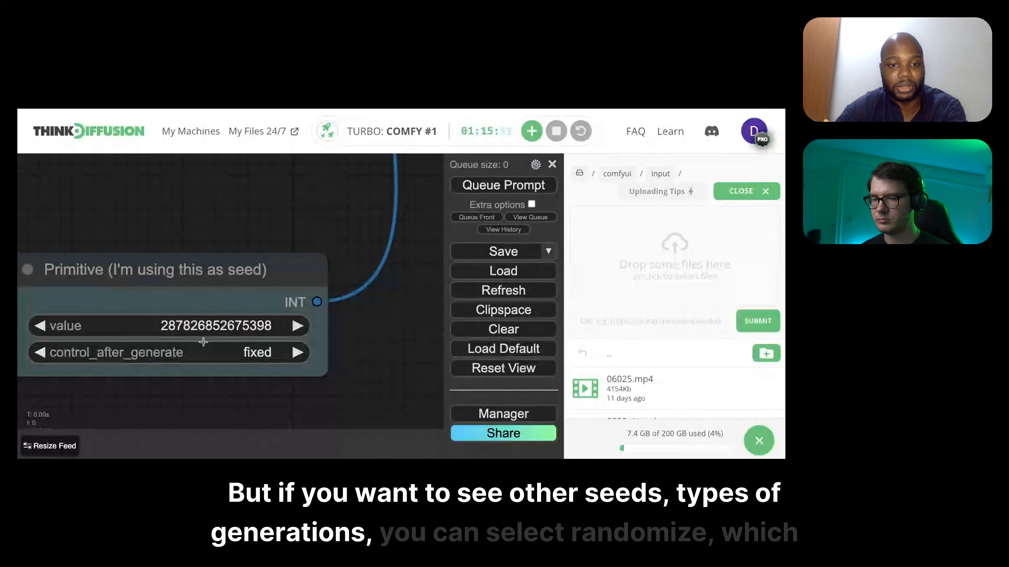
pyautogui.click(222, 352)
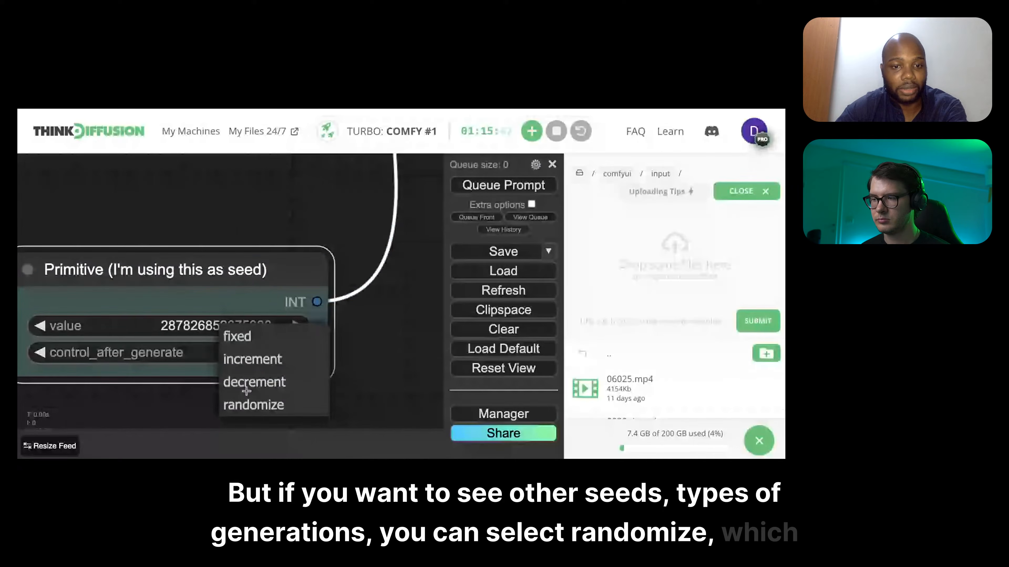
pyautogui.click(246, 405)
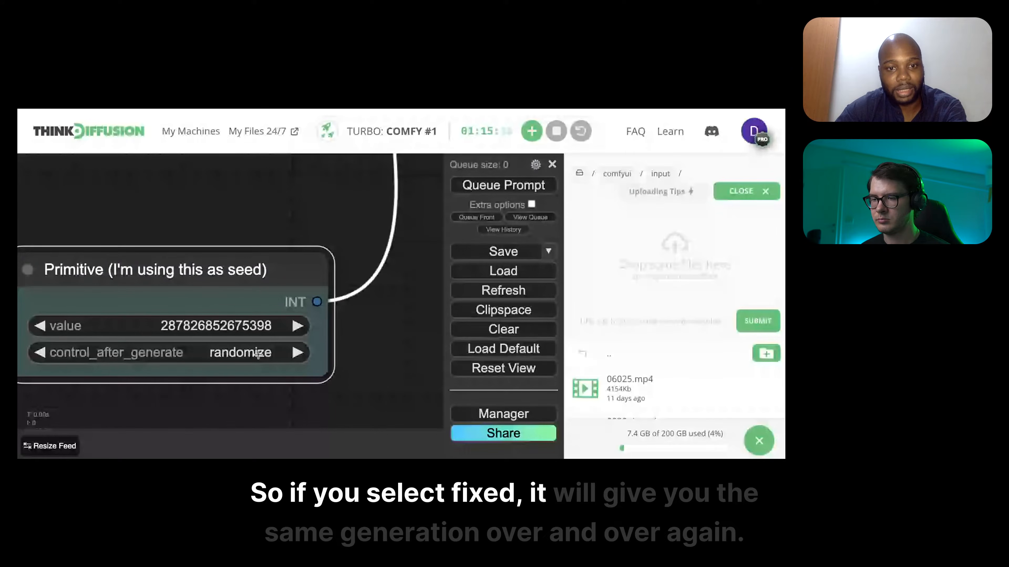
pyautogui.click(258, 355)
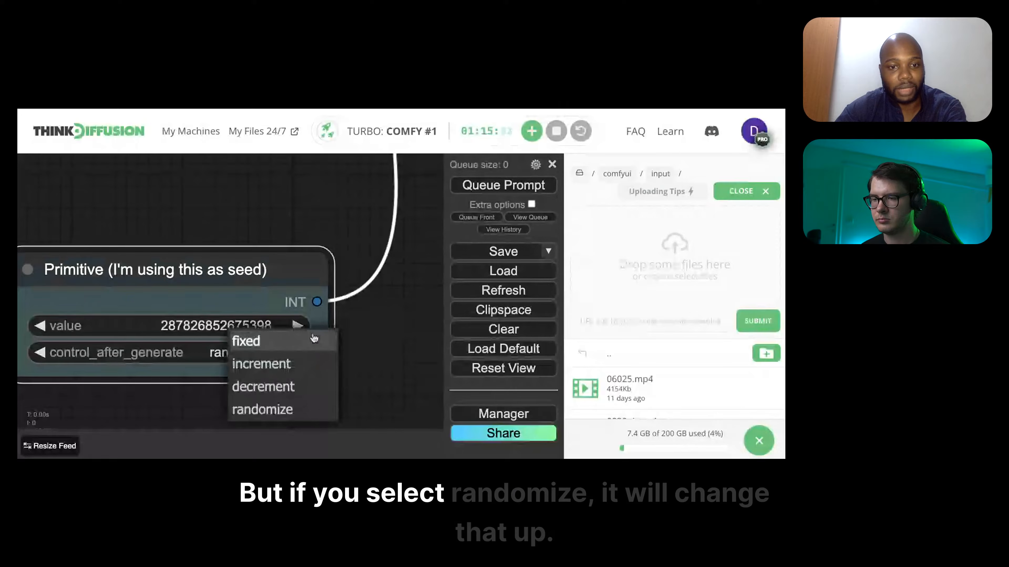
pyautogui.click(263, 409)
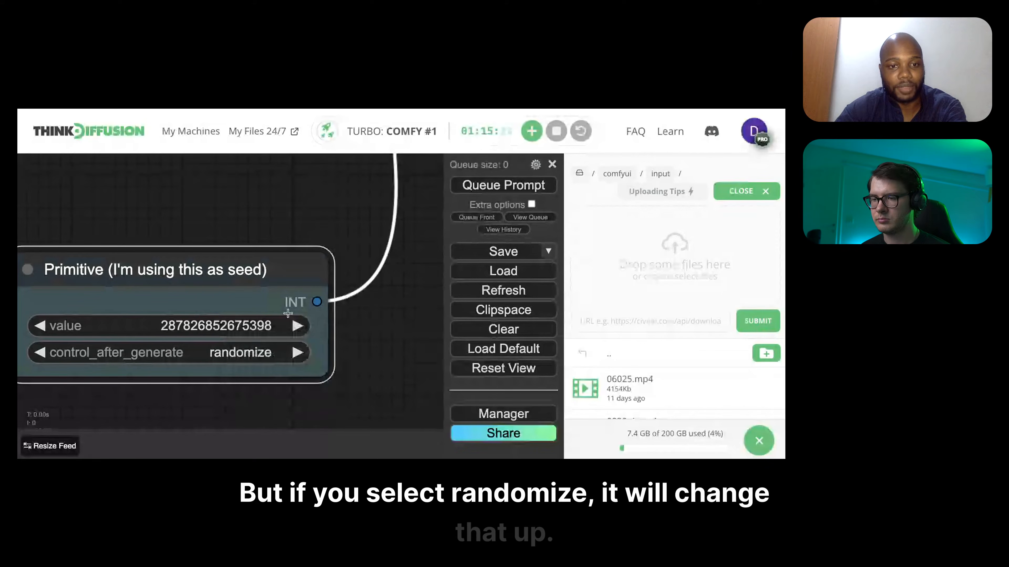
# - In the Video Combine node, keep frame_rate at 12 and choose video/h264-mp4 as the output format
pyautogui.scroll(-6, 160, 402)
pyautogui.scroll(-15, 161, 403)
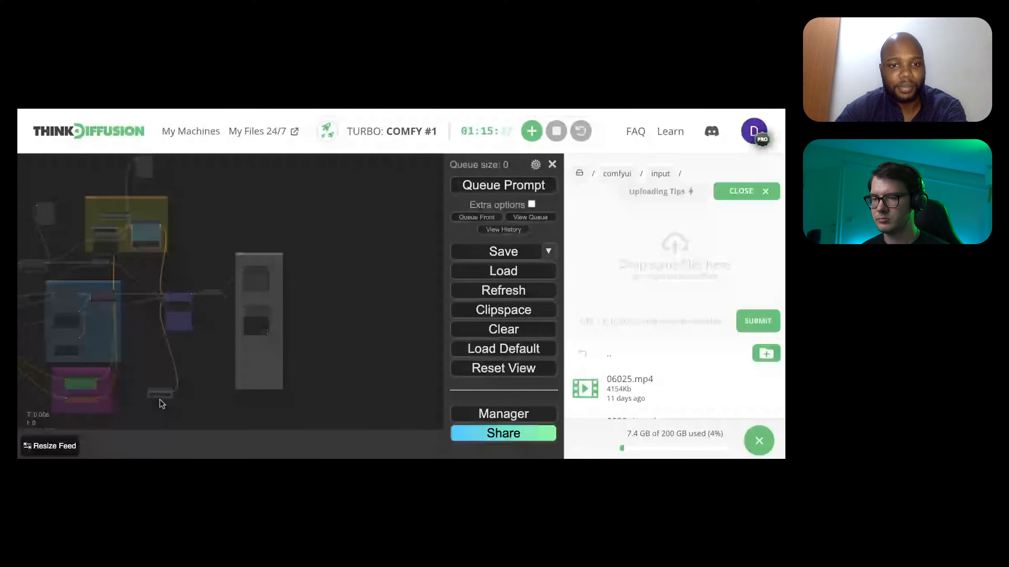
pyautogui.scroll(3, 230, 347)
pyautogui.scroll(12, 231, 347)
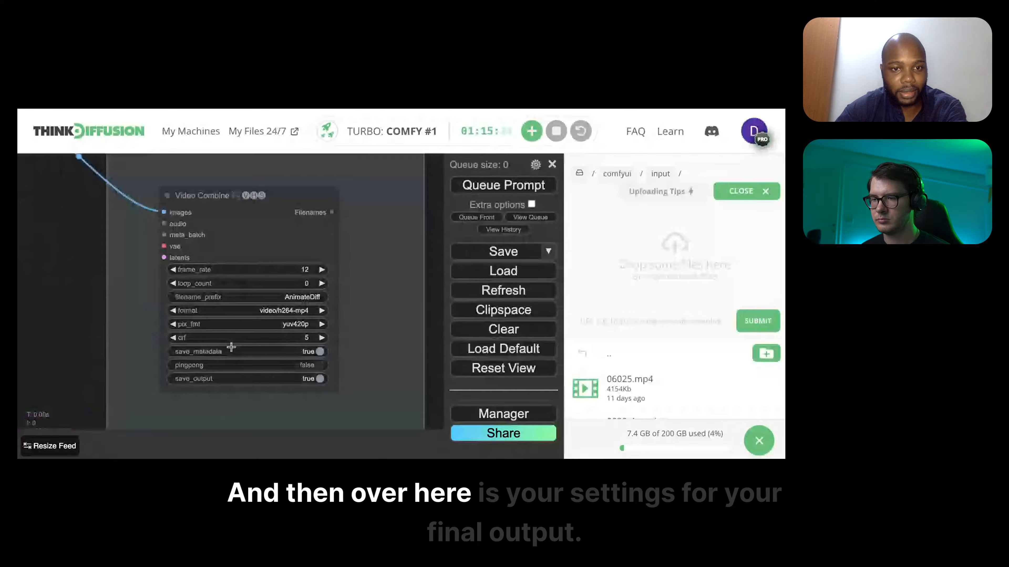
pyautogui.scroll(2, 231, 347)
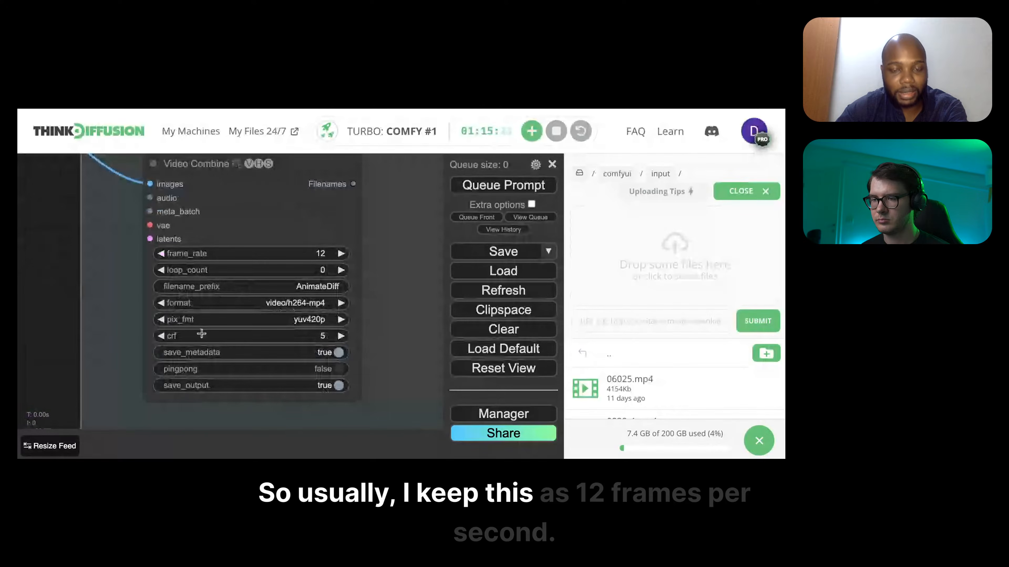
pyautogui.click(266, 253)
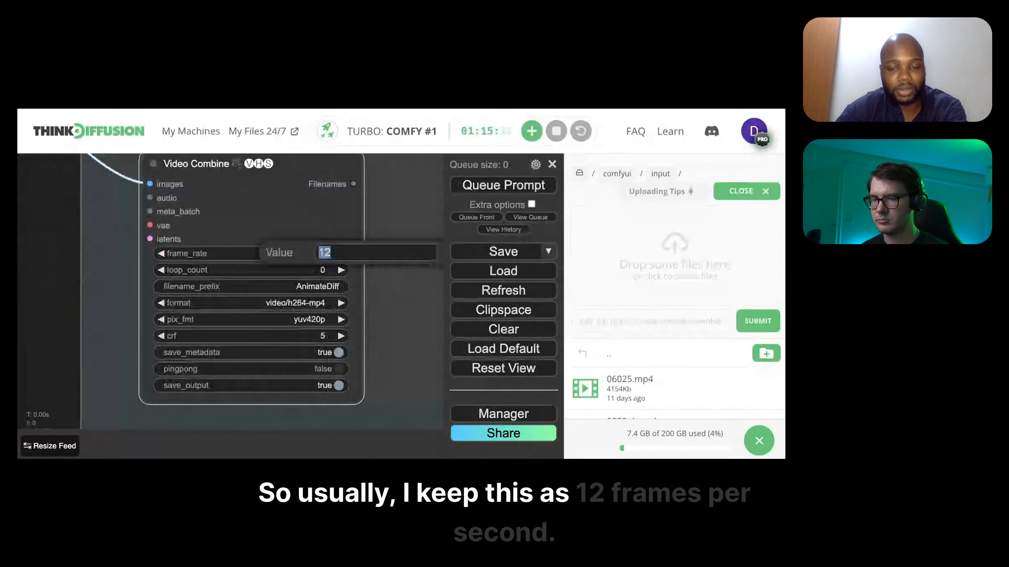
pyautogui.click(405, 302)
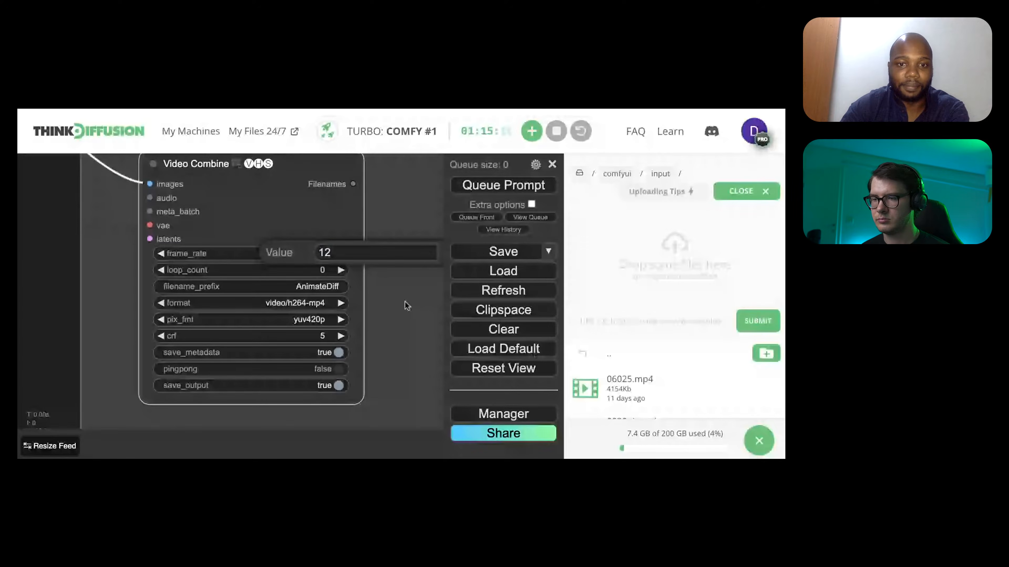
pyautogui.press('Return')
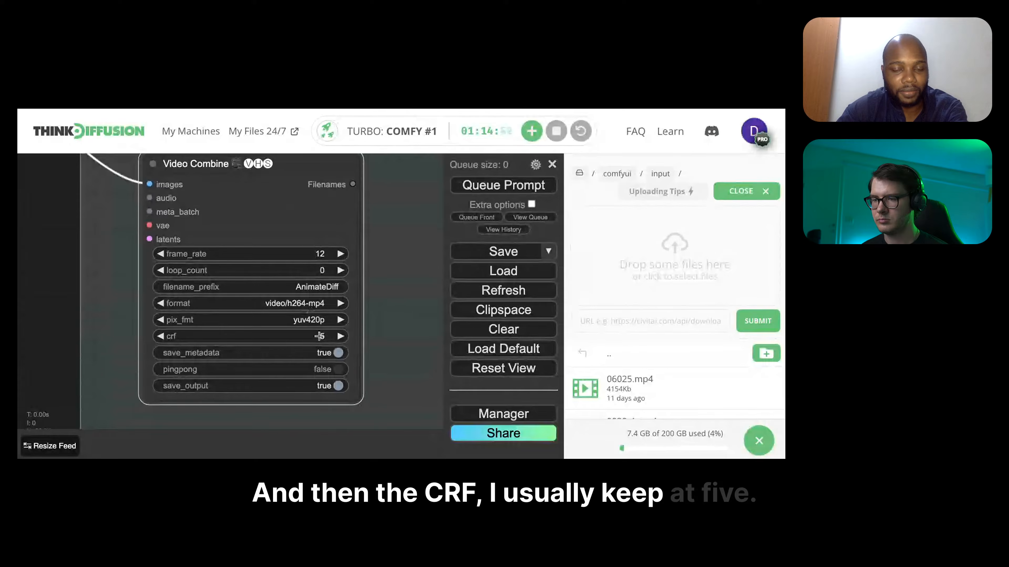
pyautogui.click(308, 302)
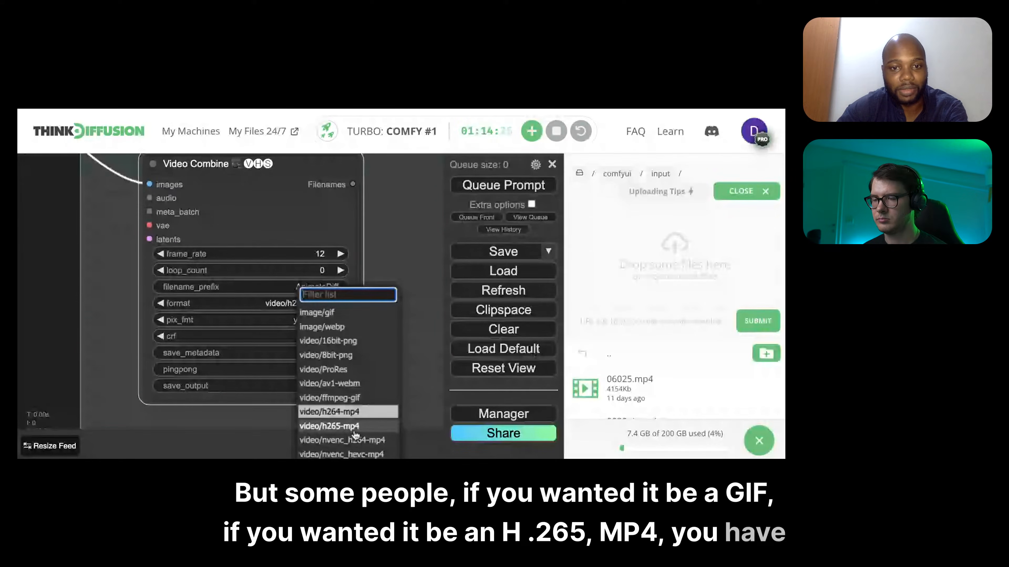
pyautogui.click(375, 411)
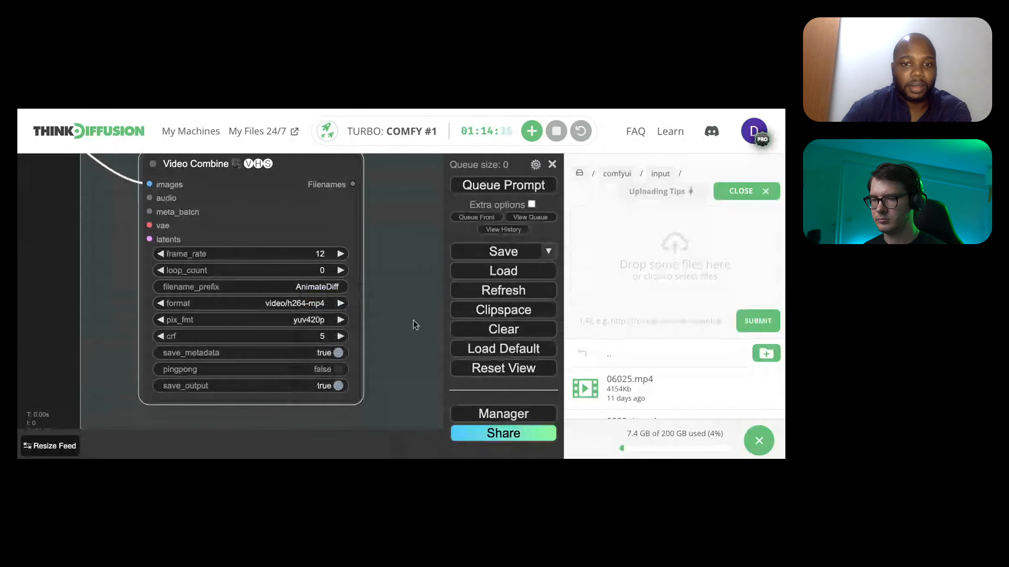
# - Set select_every_nth to 1 in the Load Video (Upload) node
pyautogui.scroll(-8, 415, 325)
pyautogui.scroll(-5, 413, 324)
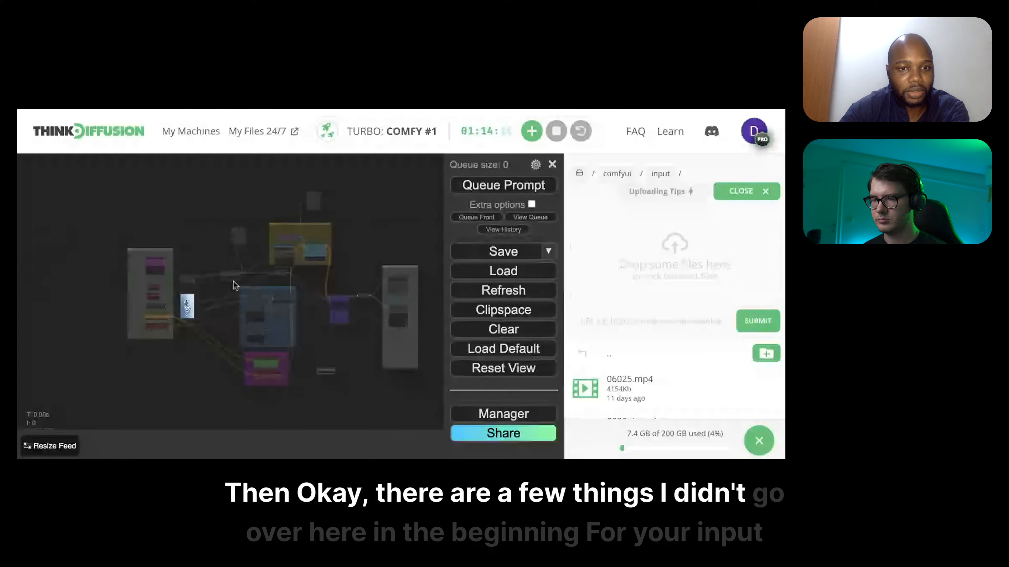
pyautogui.scroll(5, 187, 280)
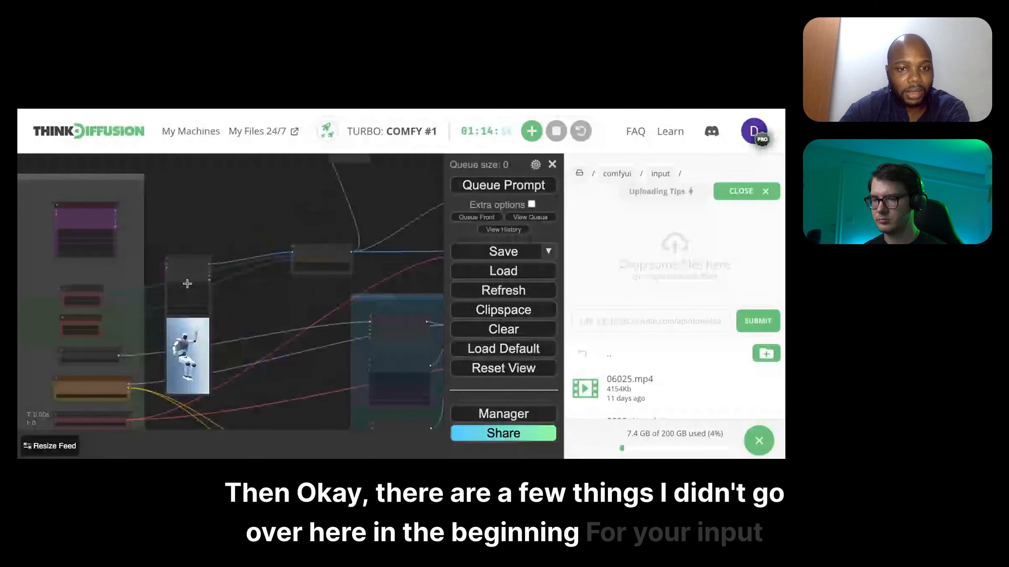
pyautogui.scroll(5, 188, 284)
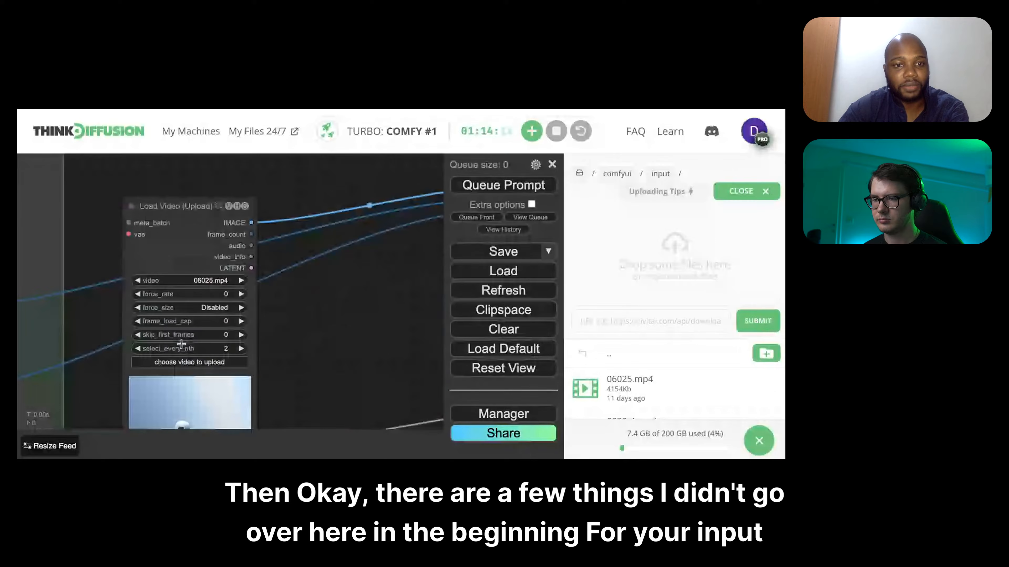
pyautogui.scroll(6, 181, 345)
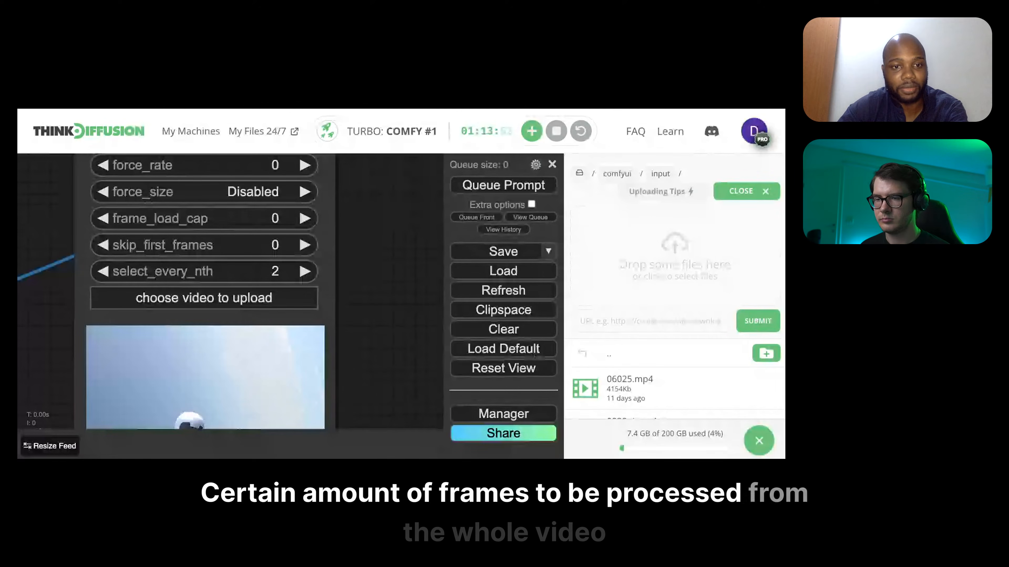
pyautogui.scroll(-6, 192, 361)
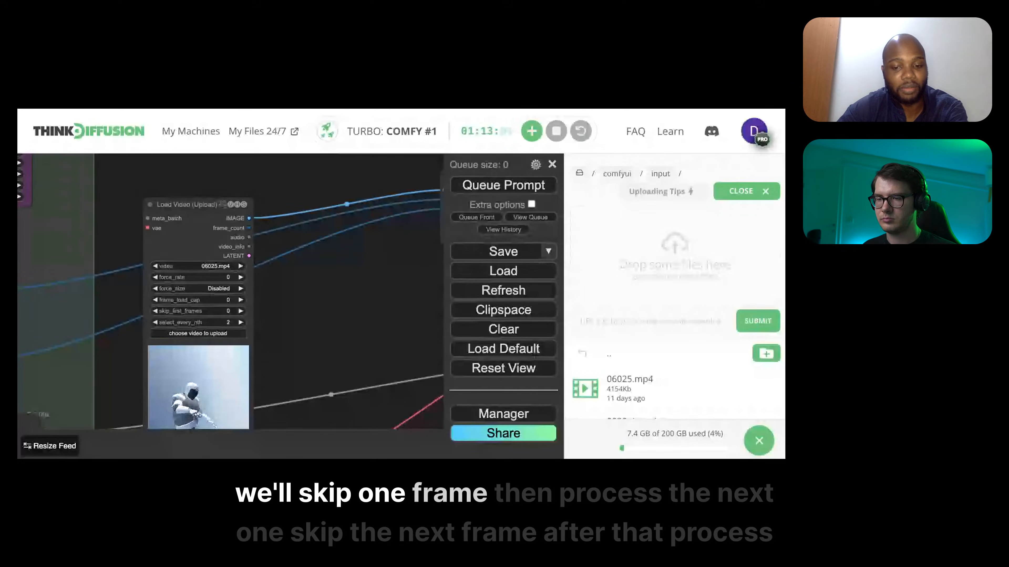
pyautogui.click(227, 322)
pyautogui.write('1')
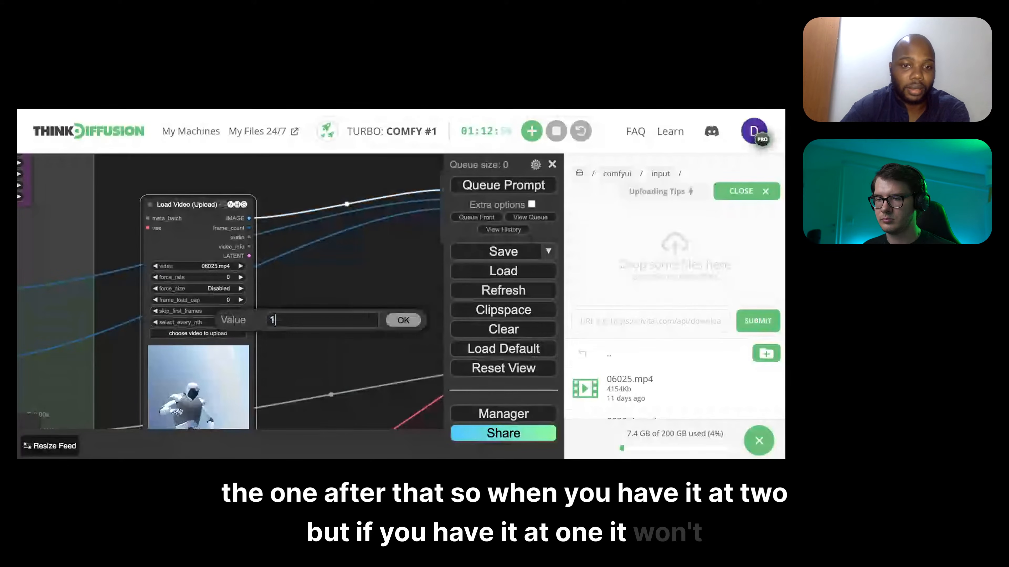
pyautogui.press('Return')
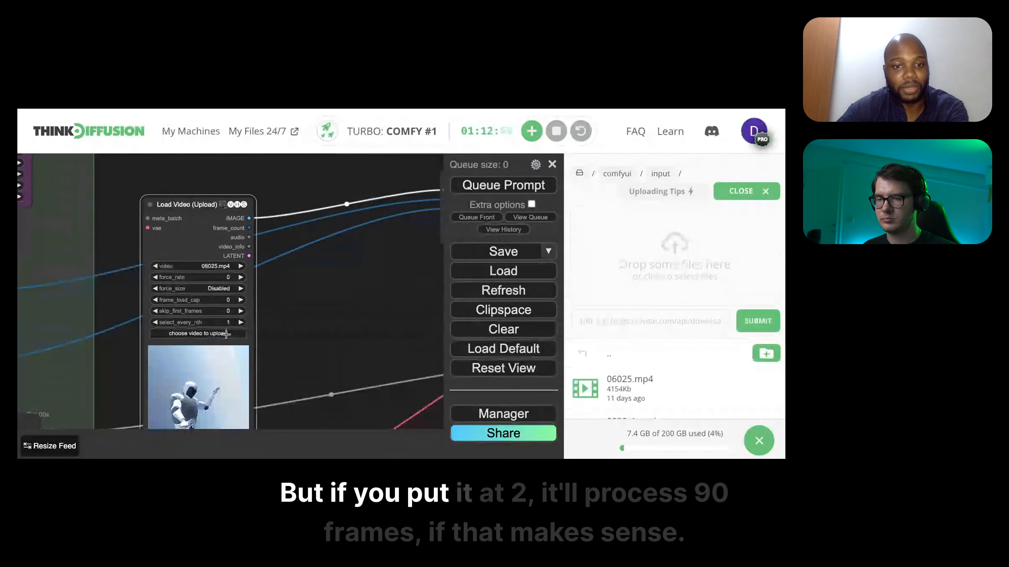
# - Set select_every_nth back to 2 in the Load Video (Upload) node
pyautogui.click(227, 322)
pyautogui.press('Return')
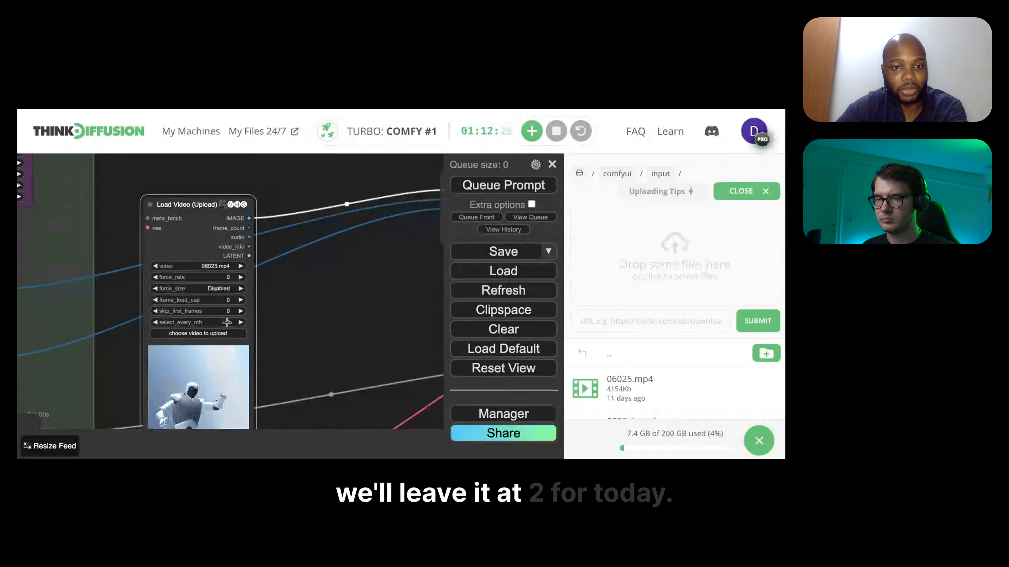
# - Queue the prompt to run the workflow and display the list of running and pending jobs
pyautogui.scroll(-10, 278, 320)
pyautogui.moveTo(281, 319); pyautogui.dragTo(179, 257)
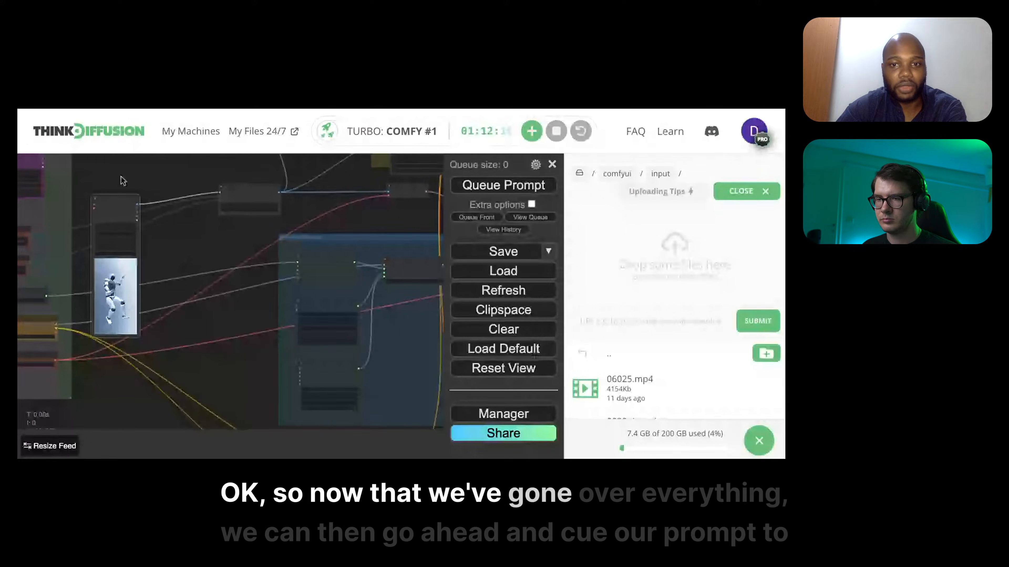
pyautogui.scroll(-7, 124, 181)
pyautogui.moveTo(392, 251); pyautogui.dragTo(313, 259)
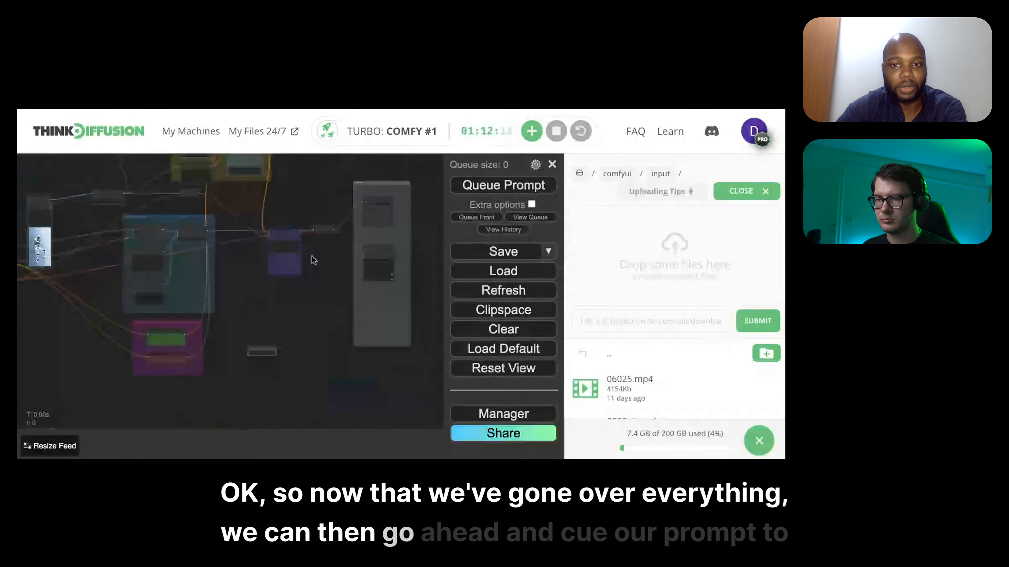
pyautogui.scroll(8, 313, 259)
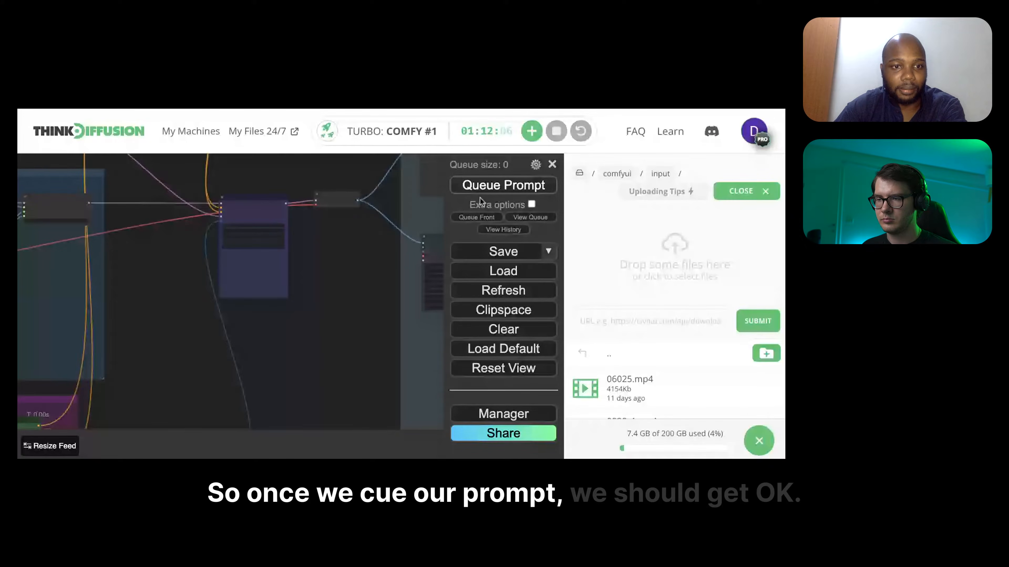
pyautogui.scroll(-3, 371, 292)
pyautogui.scroll(-3, 371, 291)
pyautogui.hotkey('ctrl', 'Return')
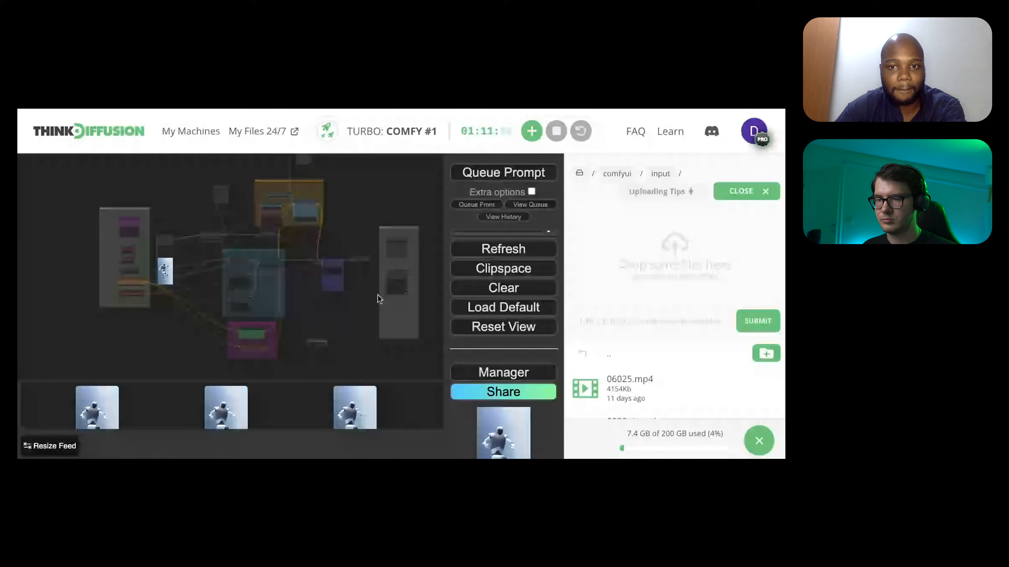
pyautogui.click(550, 208)
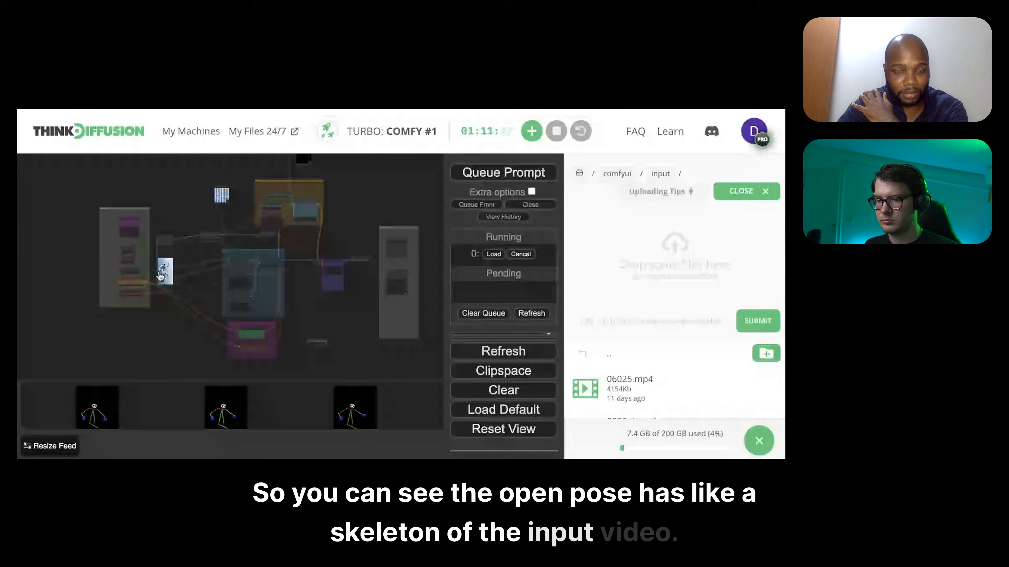
# - Track the generation by examining the input video preview and the node outlines in the model loader and ControlNet groups
pyautogui.scroll(10, 161, 277)
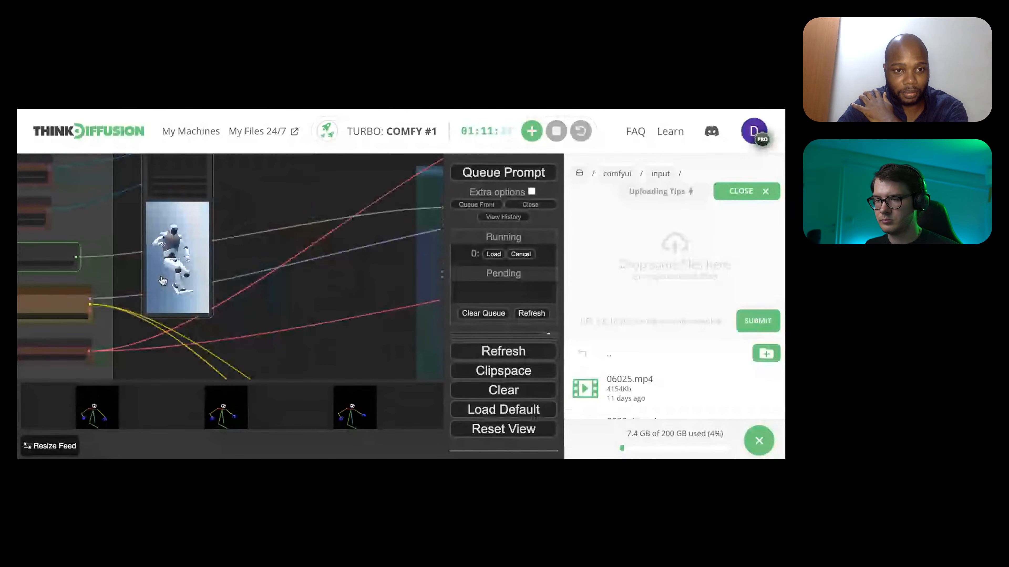
pyautogui.scroll(2, 162, 280)
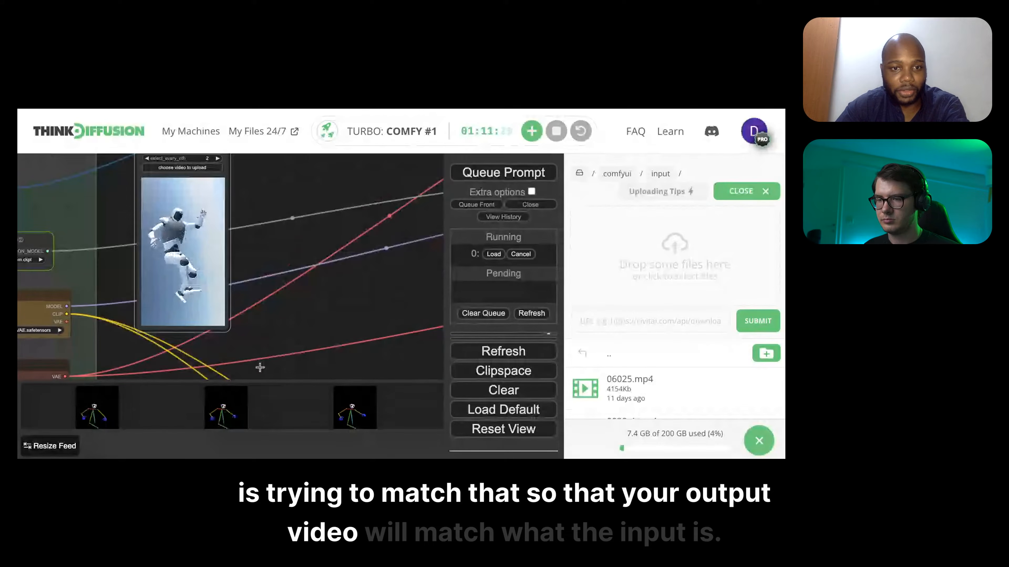
pyautogui.scroll(-10, 183, 326)
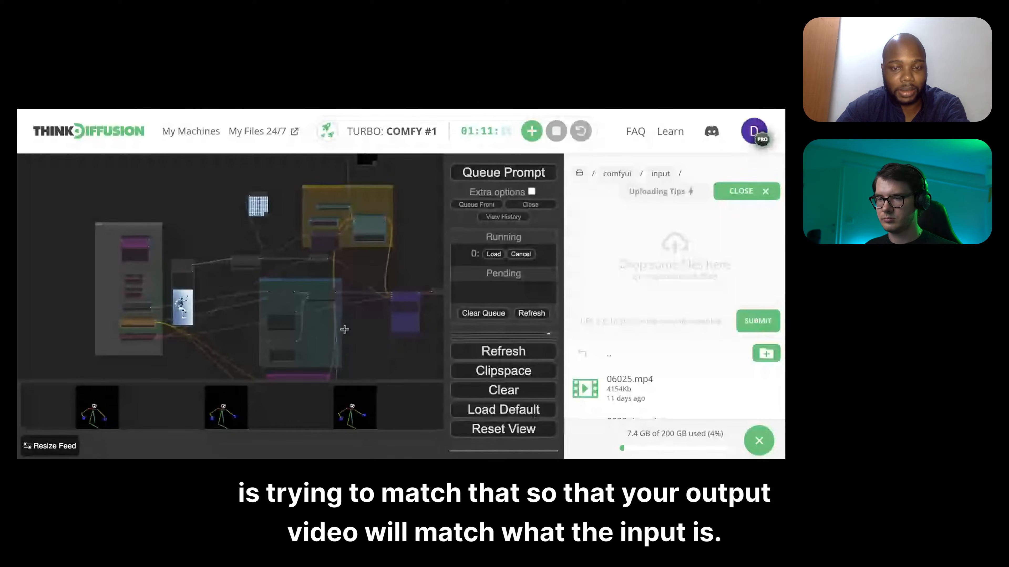
pyautogui.moveTo(412, 352); pyautogui.dragTo(333, 336)
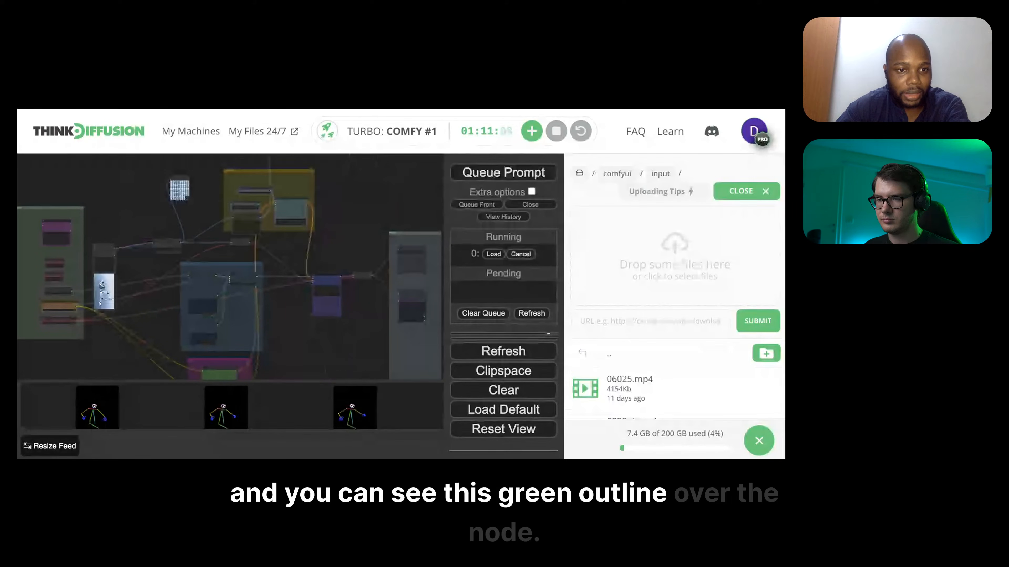
pyautogui.scroll(10, 42, 292)
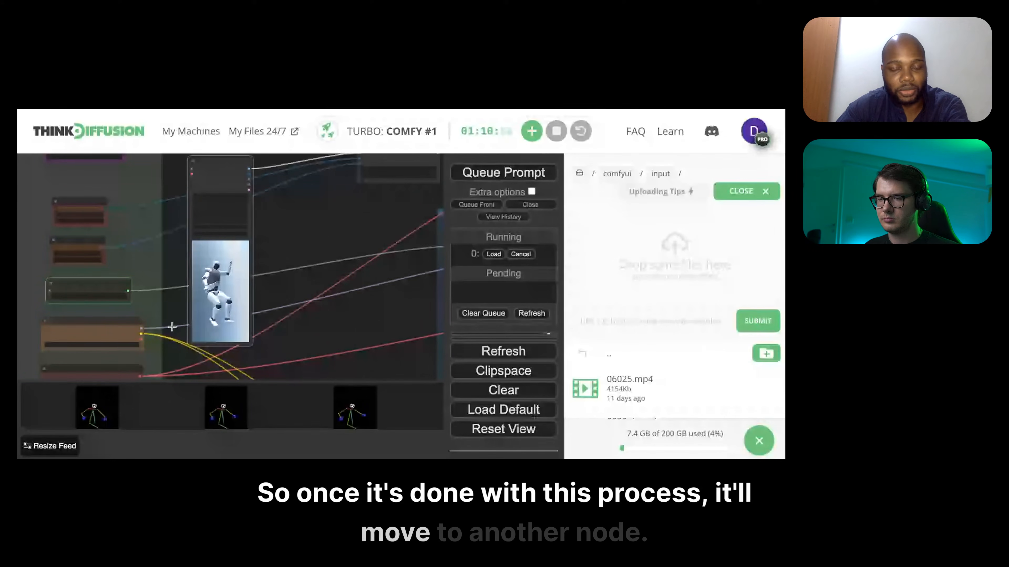
pyautogui.scroll(-5, 91, 309)
pyautogui.scroll(-3, 91, 310)
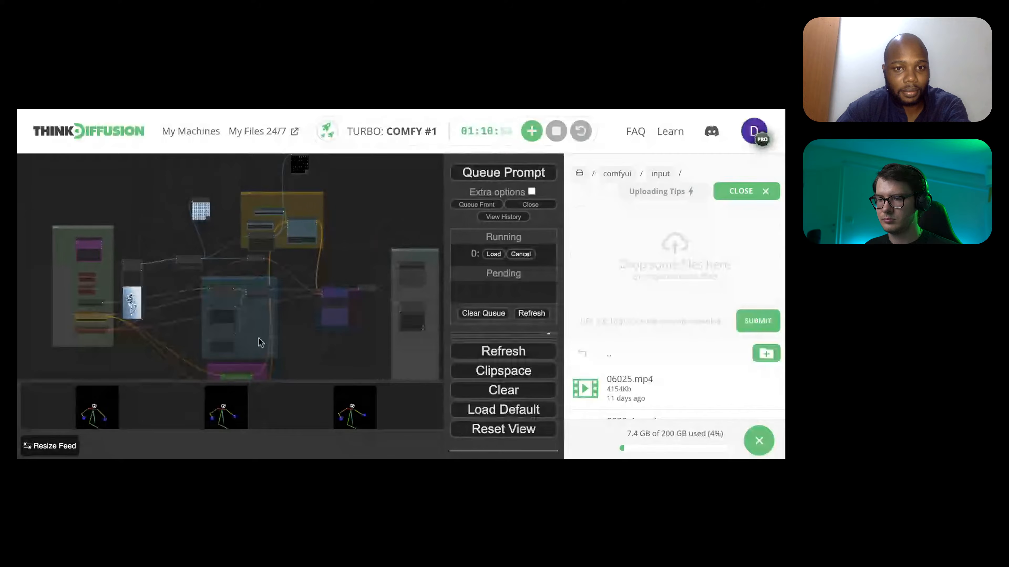
pyautogui.scroll(7, 271, 208)
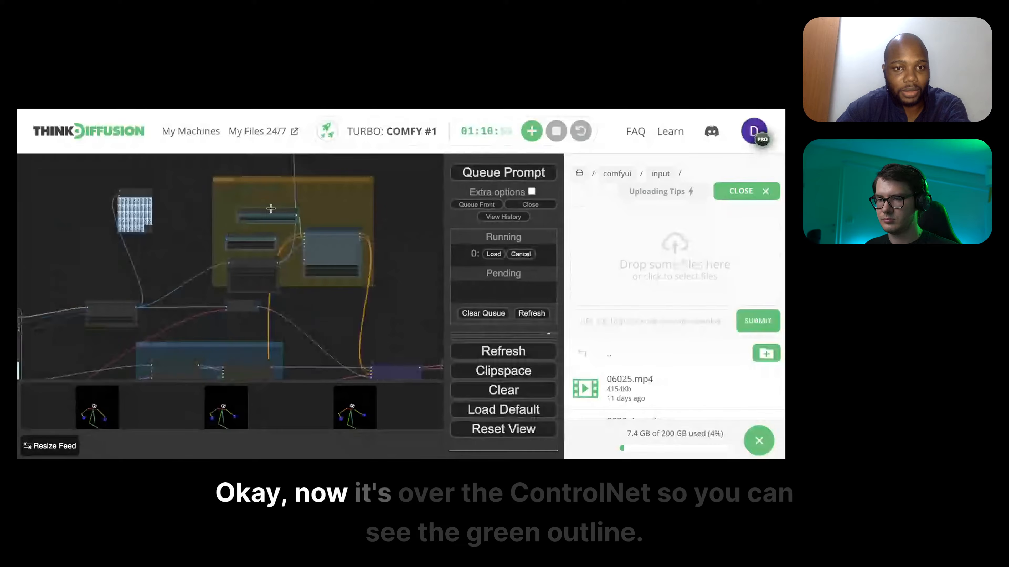
pyautogui.scroll(3, 271, 208)
pyautogui.scroll(8, 258, 210)
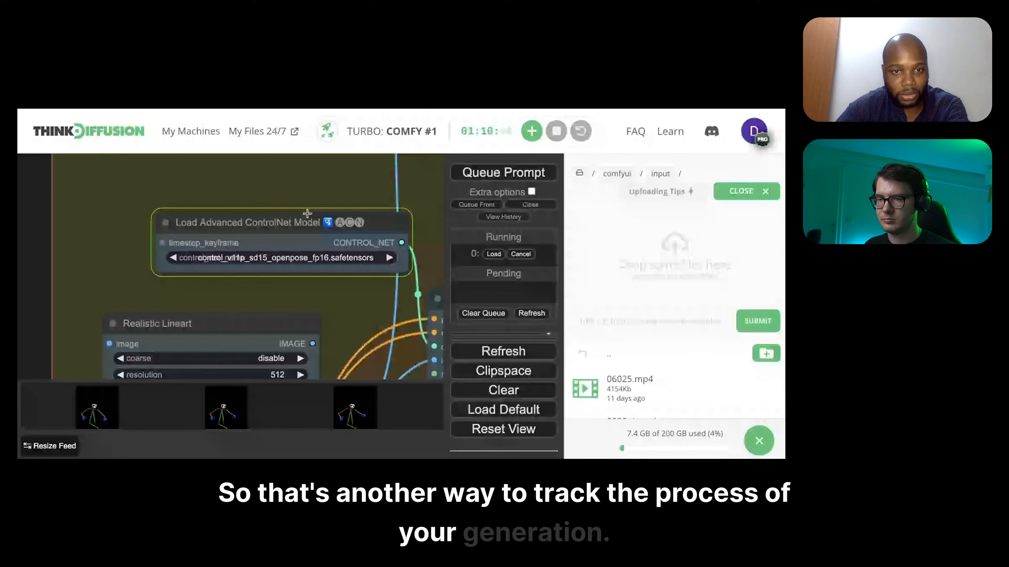
pyautogui.scroll(-5, 318, 246)
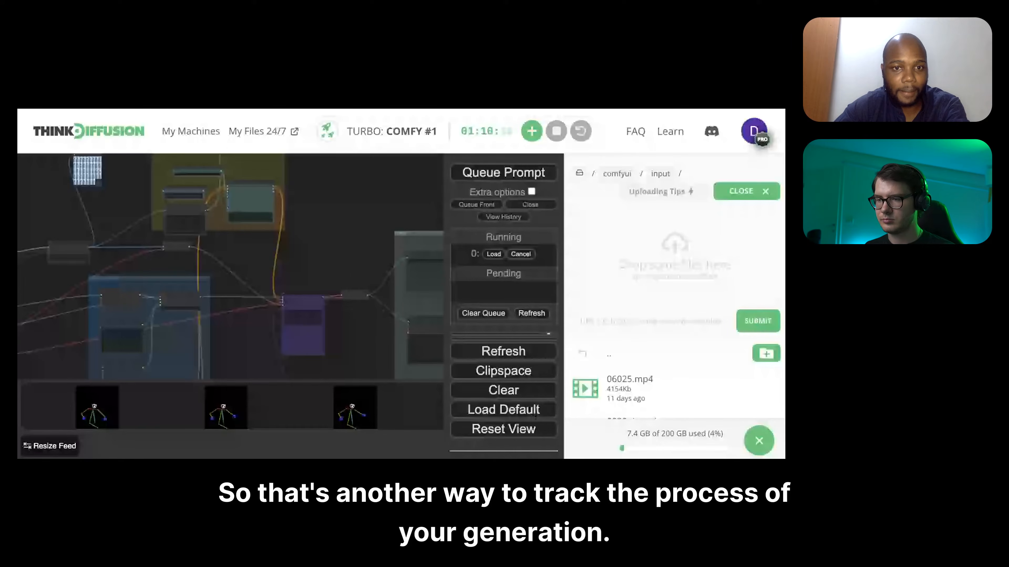
pyautogui.scroll(-3, 327, 296)
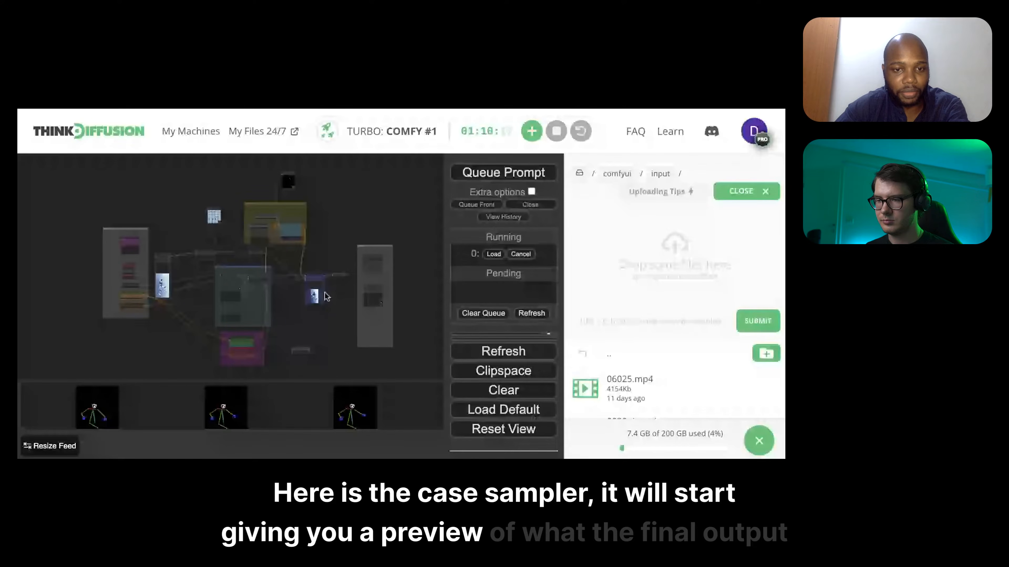
# - Examine the live preview in the KSampler node against the prompt and the denoise setting
pyautogui.scroll(15, 327, 296)
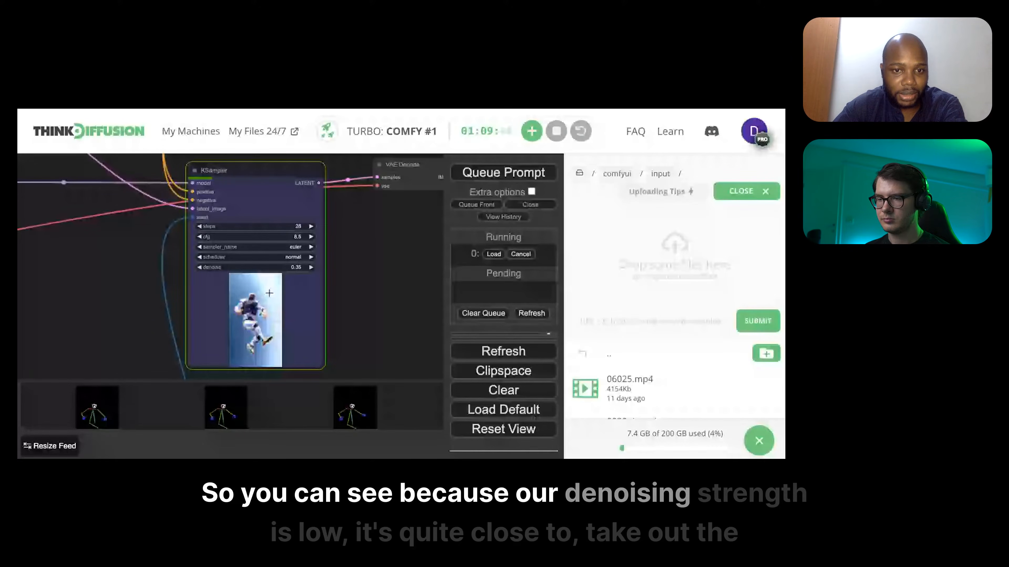
pyautogui.scroll(7, 270, 293)
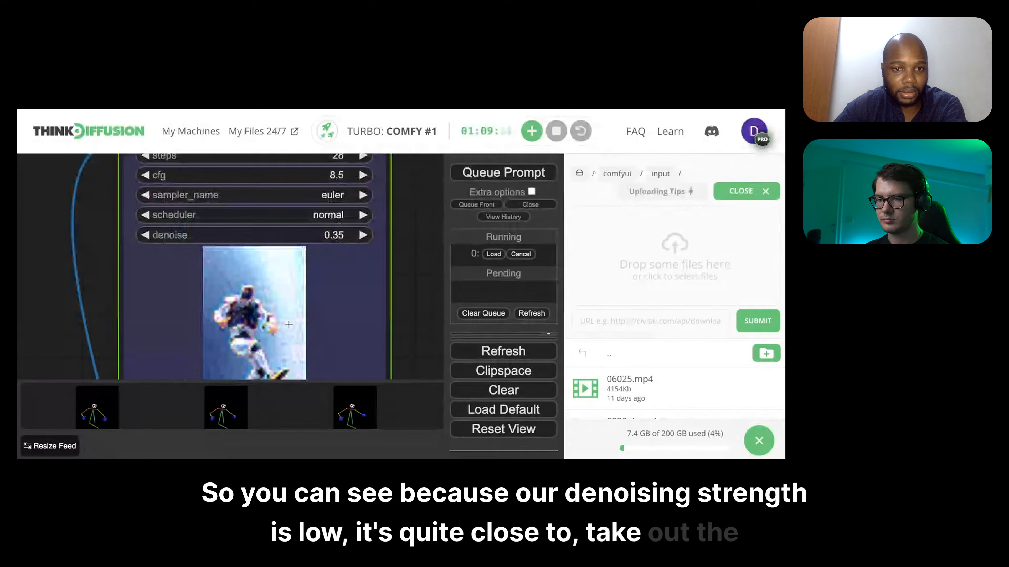
pyautogui.moveTo(406, 314); pyautogui.dragTo(408, 265)
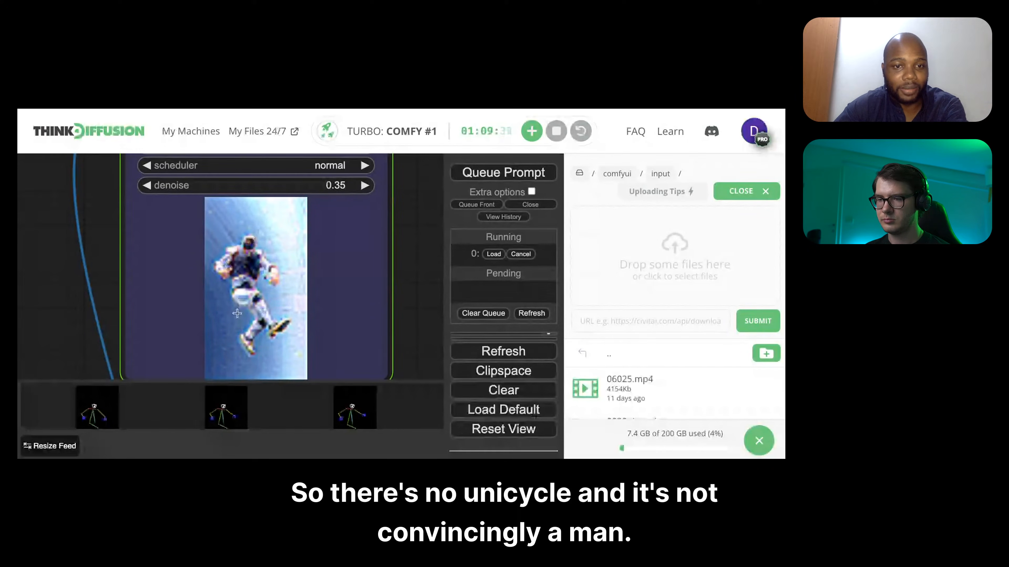
pyautogui.scroll(-1, 237, 314)
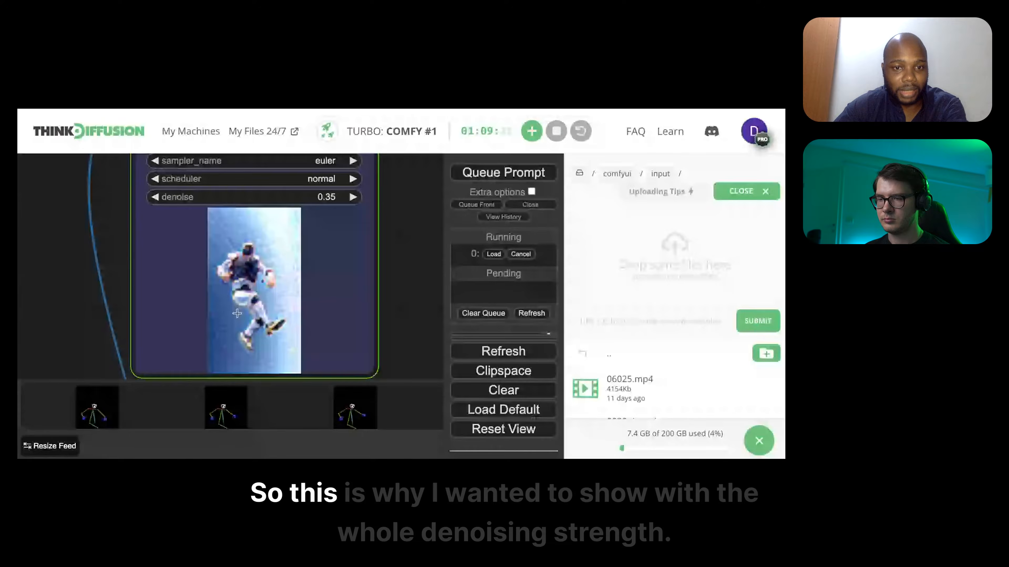
# - Check the generation progress bar on the KSampler node
pyautogui.scroll(-5, 237, 314)
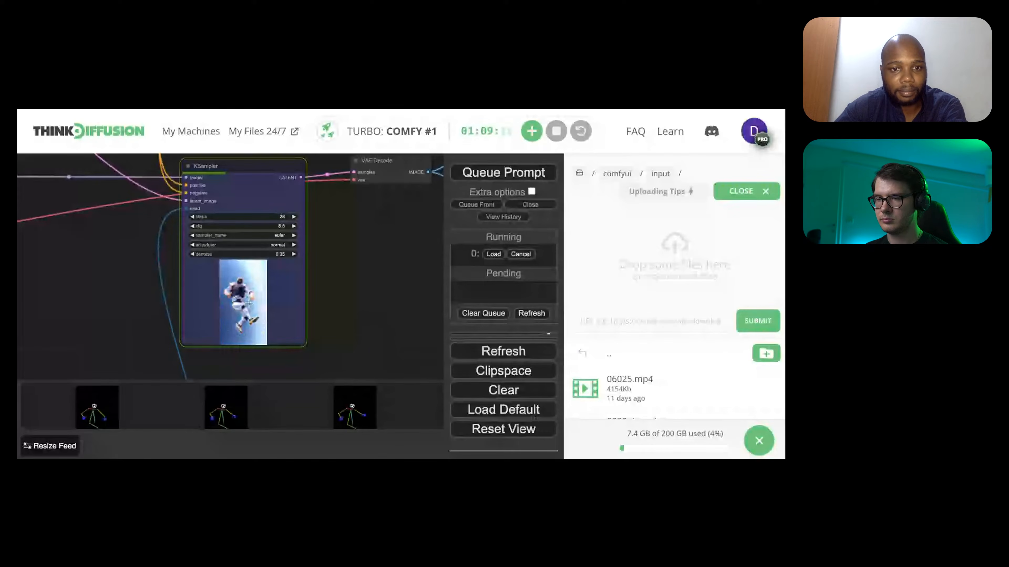
pyautogui.scroll(-5, 248, 303)
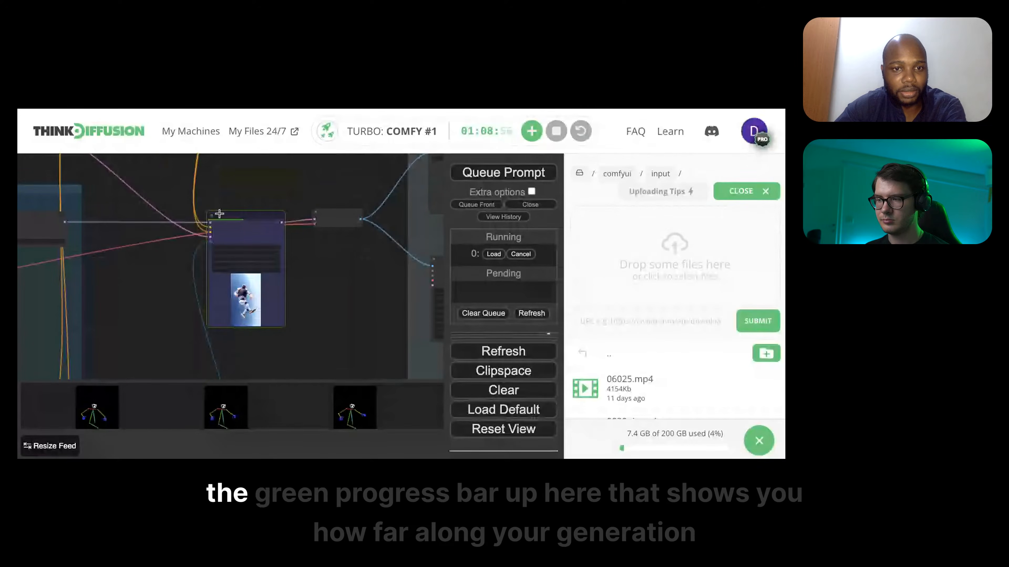
pyautogui.scroll(5, 210, 220)
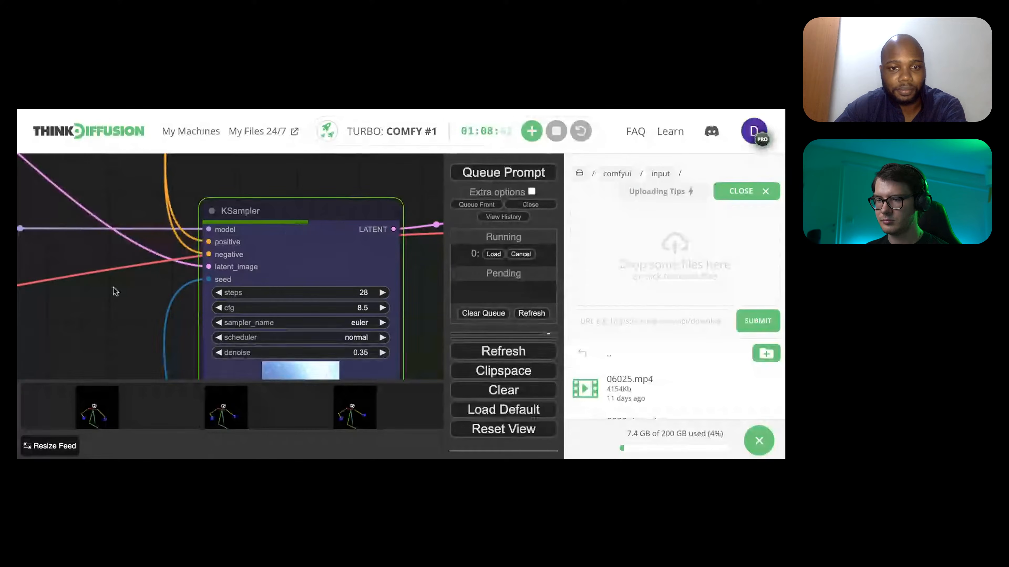
# - Browse the comfyui/models folder in the file browser to review its subfolders for checkpoints, LoRAs and other custom models
pyautogui.click(617, 173)
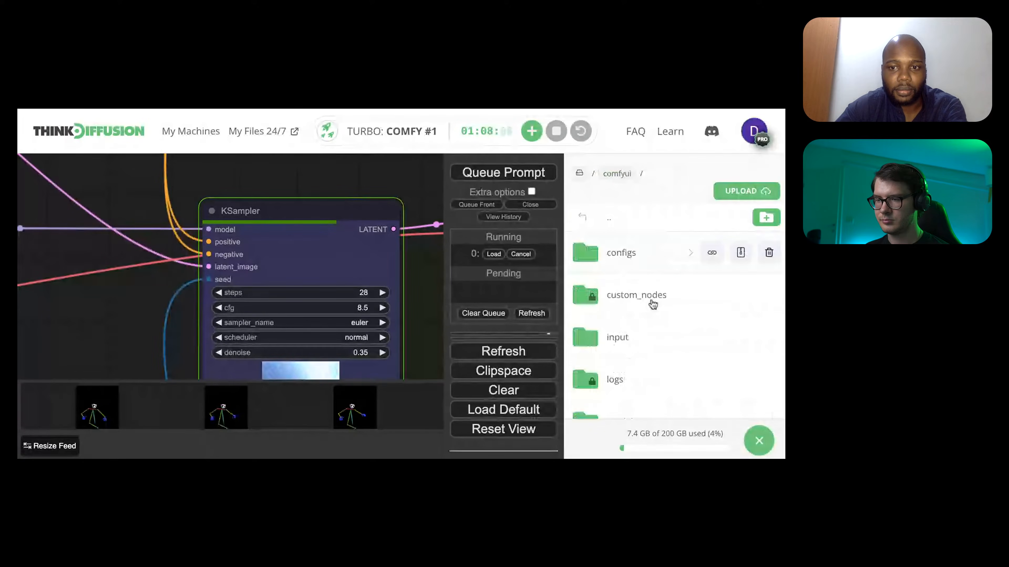
pyautogui.scroll(-1, 653, 304)
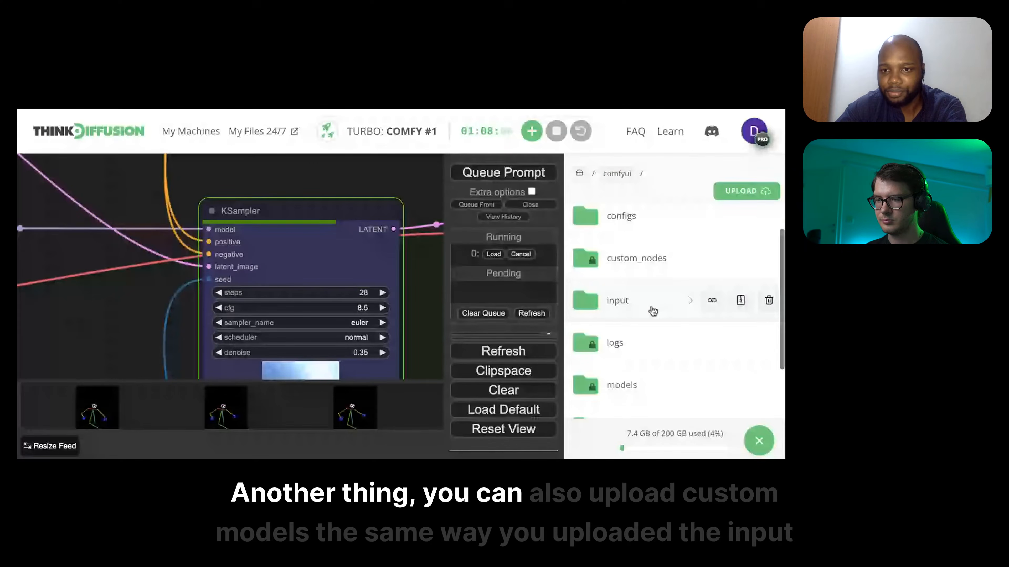
pyautogui.scroll(-1, 640, 337)
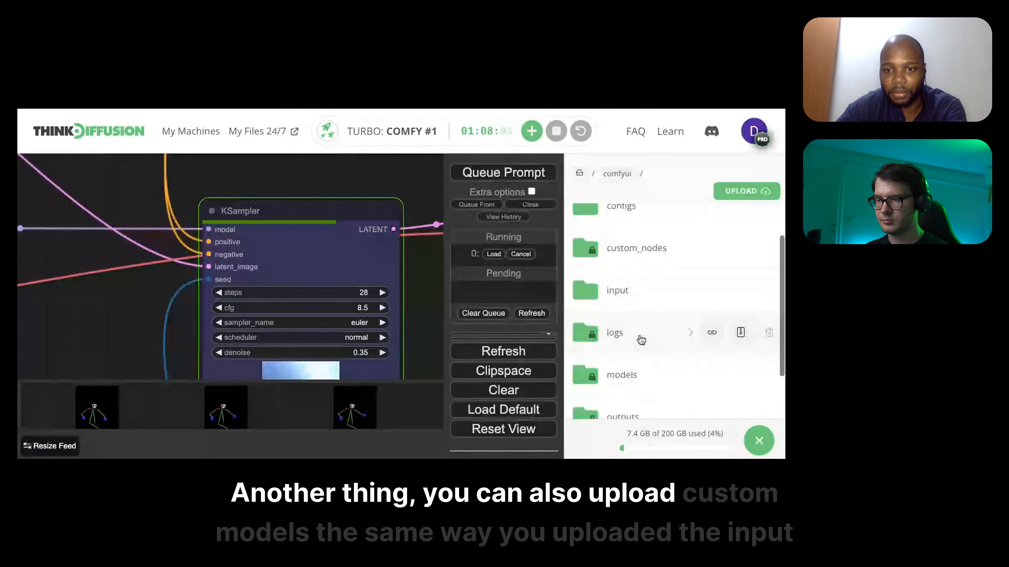
pyautogui.scroll(-1, 641, 340)
pyautogui.click(640, 318)
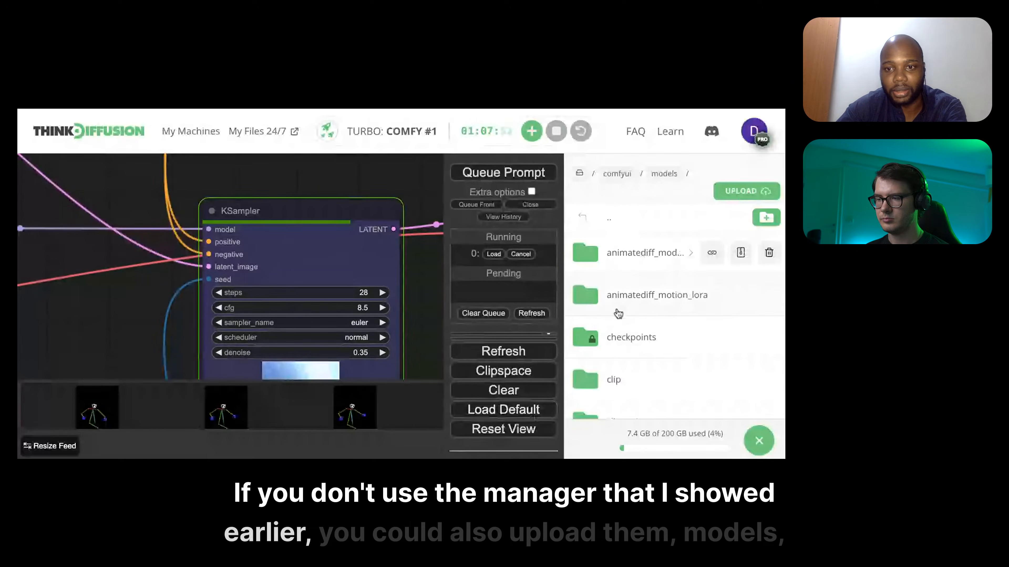
pyautogui.scroll(-1, 641, 360)
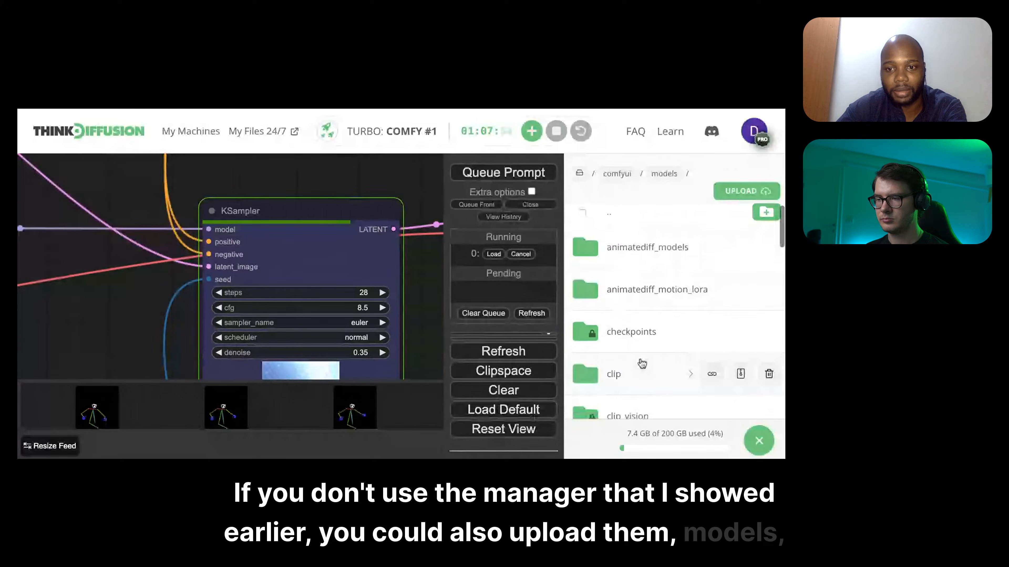
pyautogui.scroll(-2, 640, 363)
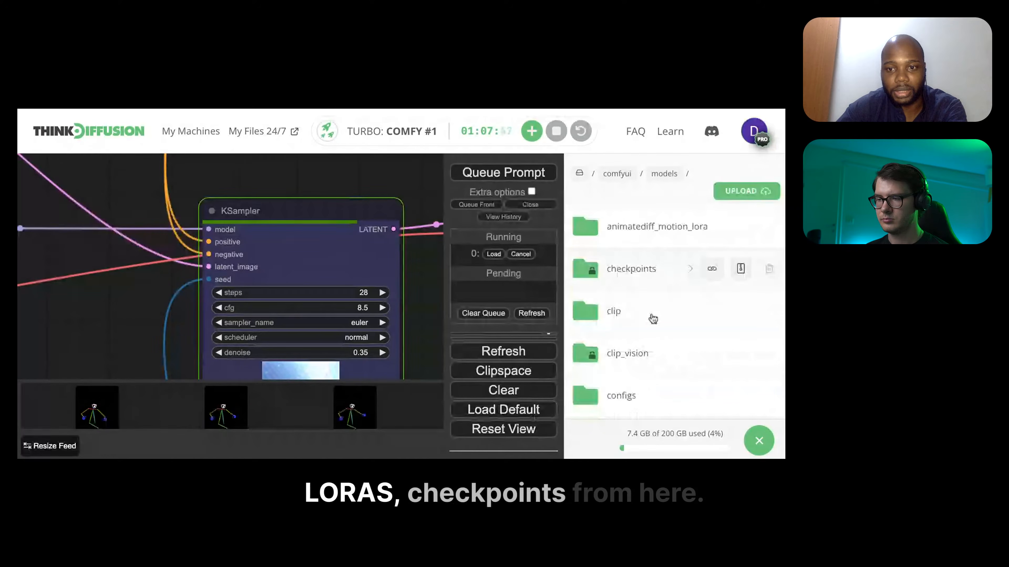
pyautogui.scroll(-2, 645, 365)
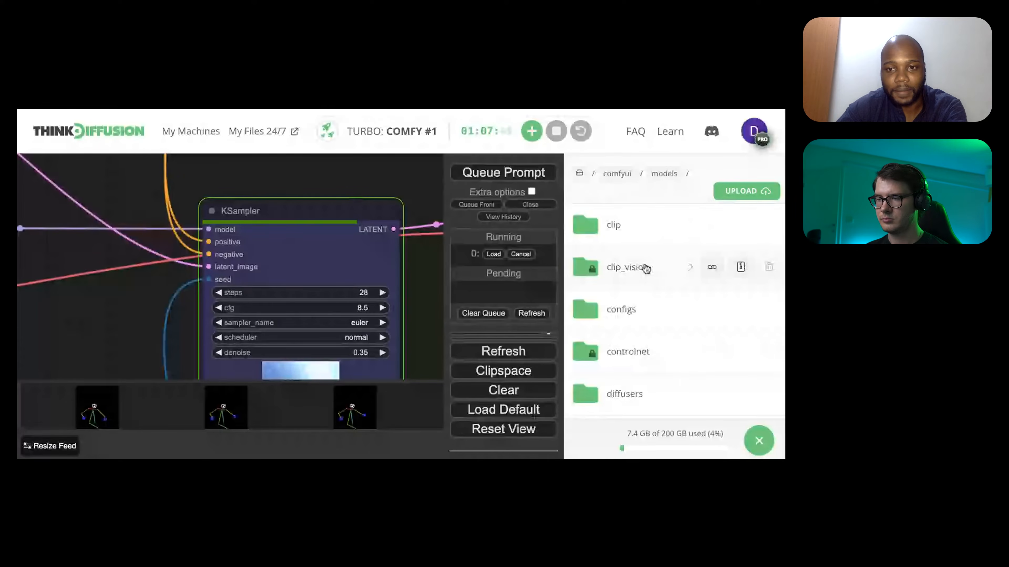
# - Return to the comfyui folder in the file browser and open its outputs folder
pyautogui.click(617, 174)
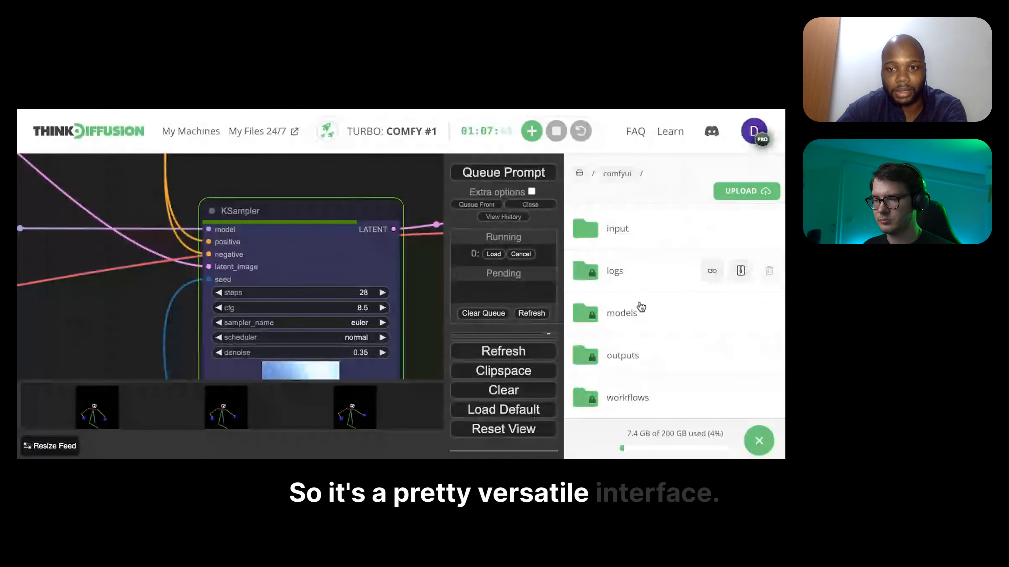
pyautogui.scroll(1, 643, 310)
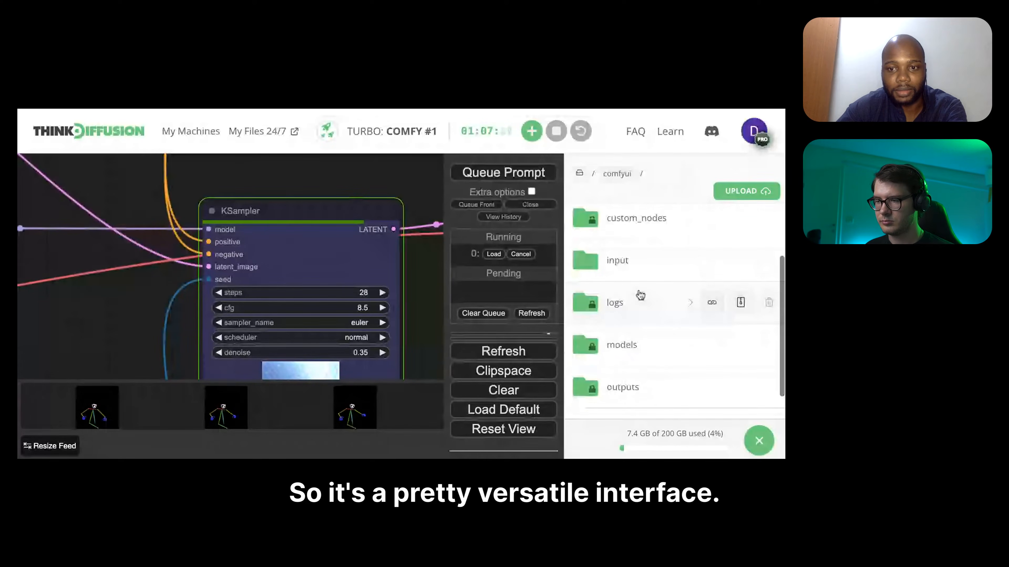
pyautogui.scroll(2, 640, 295)
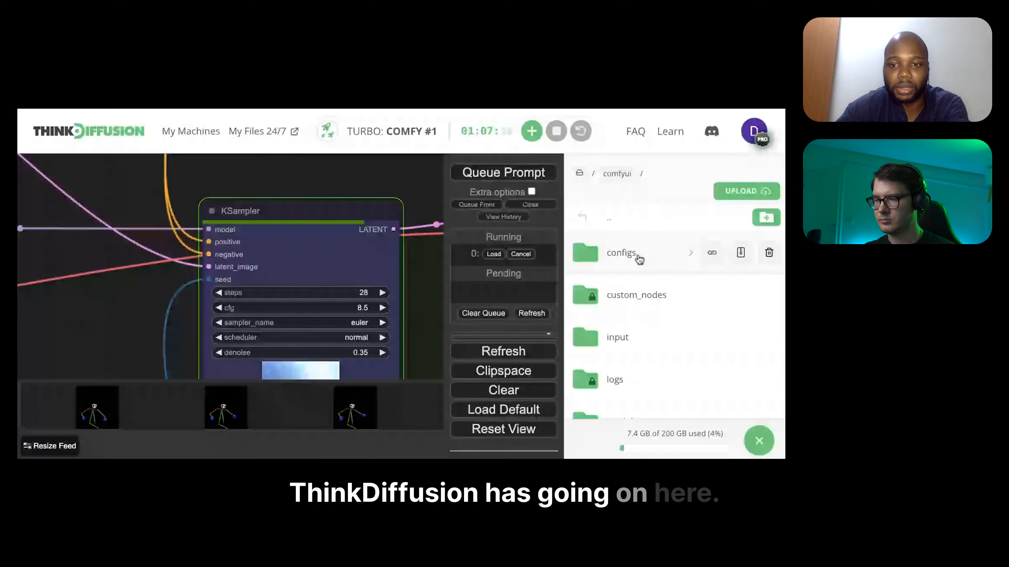
pyautogui.scroll(-3, 638, 341)
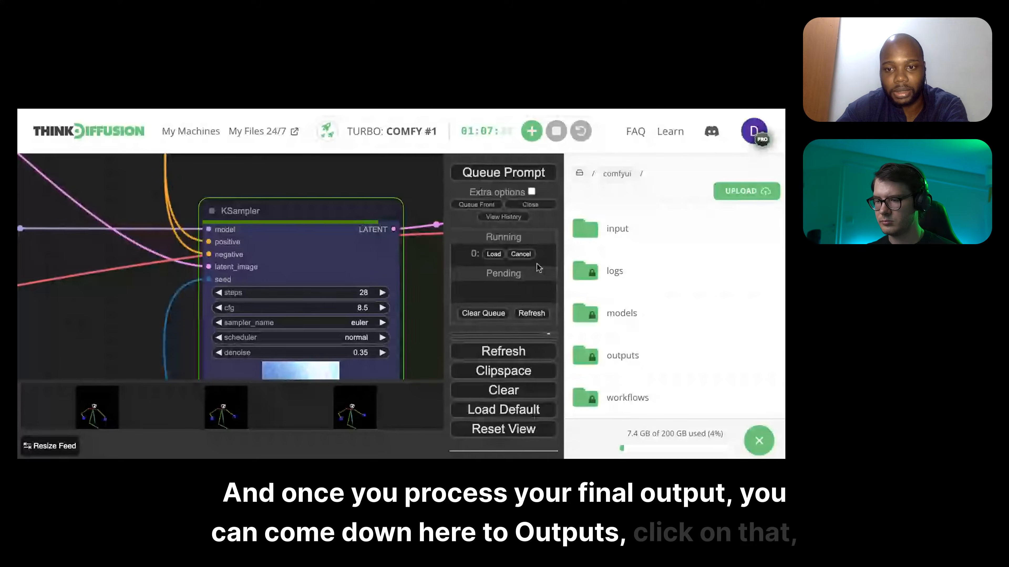
pyautogui.click(636, 357)
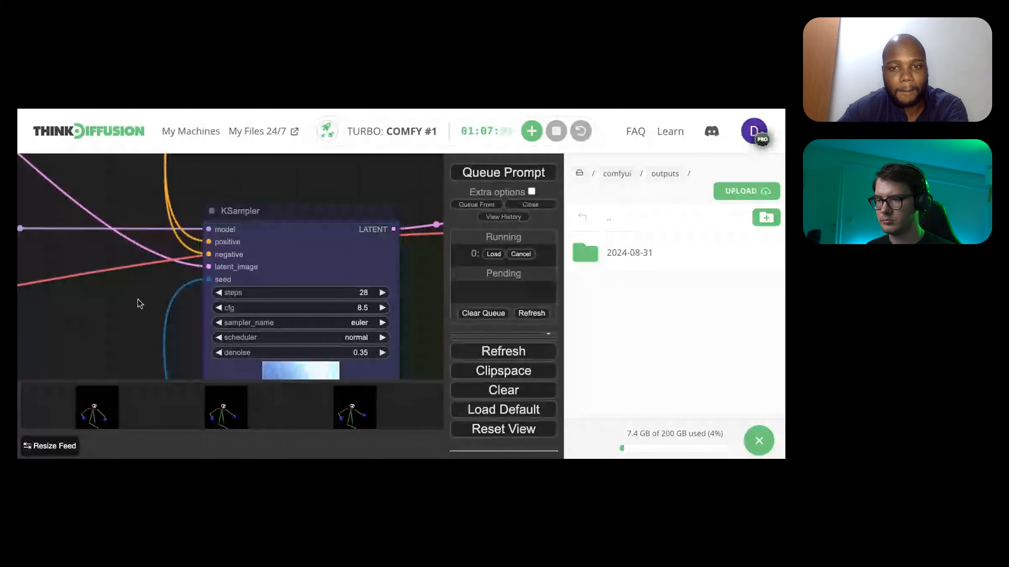
# - Examine the finished AnimateDiff output file and its video preview in the output group against the original input video
pyautogui.scroll(-10, 140, 303)
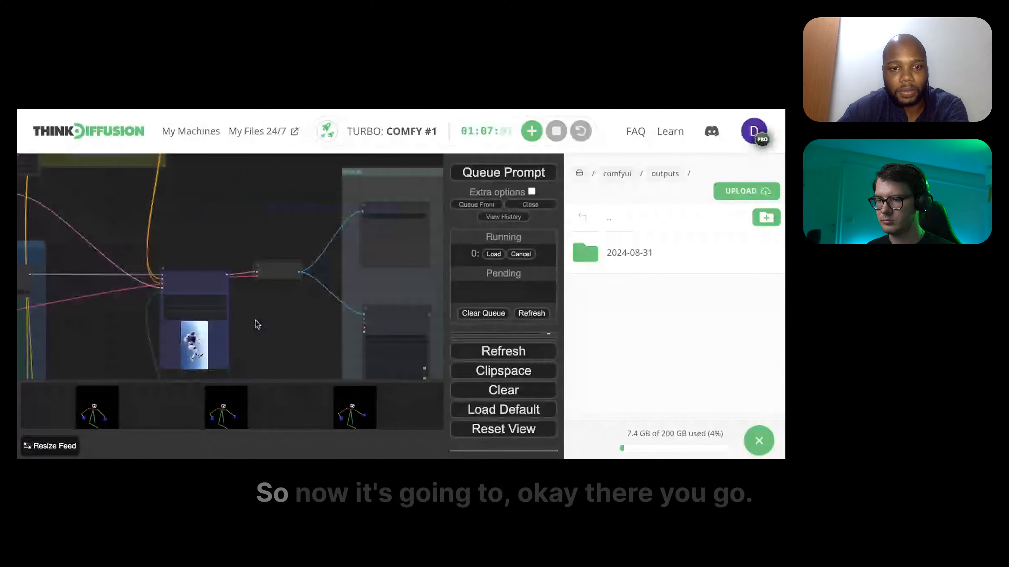
pyautogui.moveTo(257, 324); pyautogui.dragTo(198, 269)
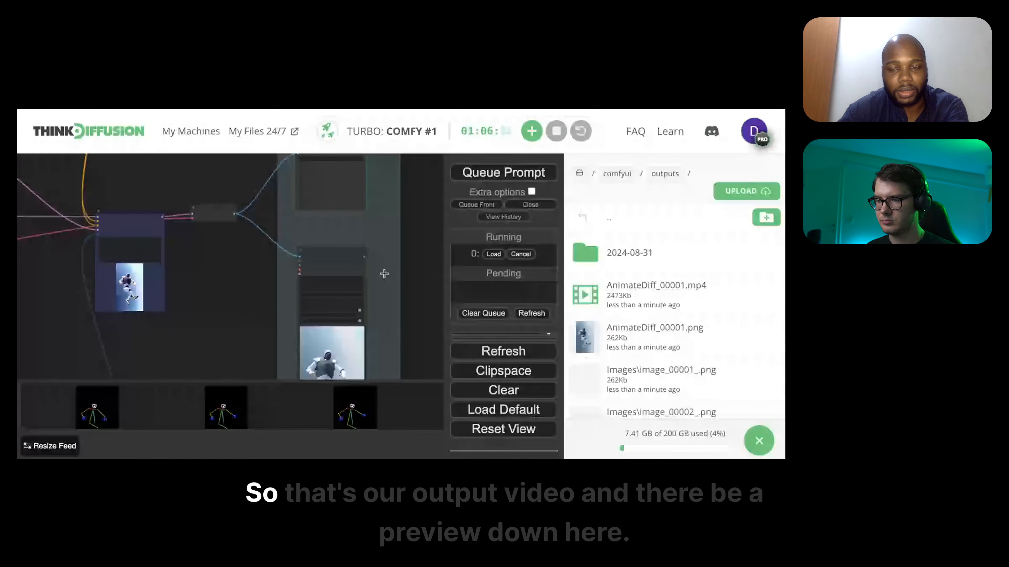
pyautogui.moveTo(669, 298)
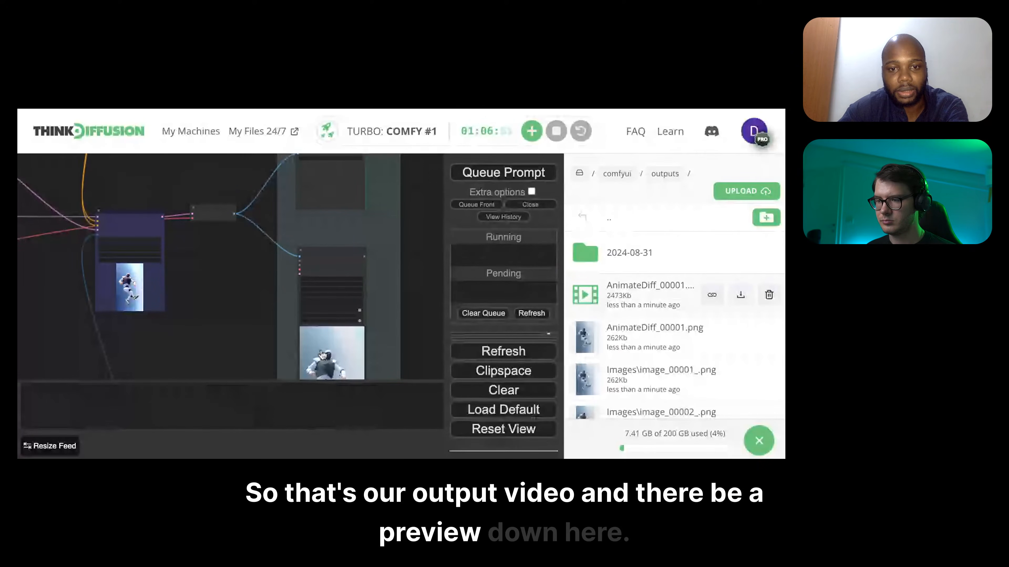
pyautogui.moveTo(388, 288); pyautogui.dragTo(389, 216)
pyautogui.scroll(2, 335, 339)
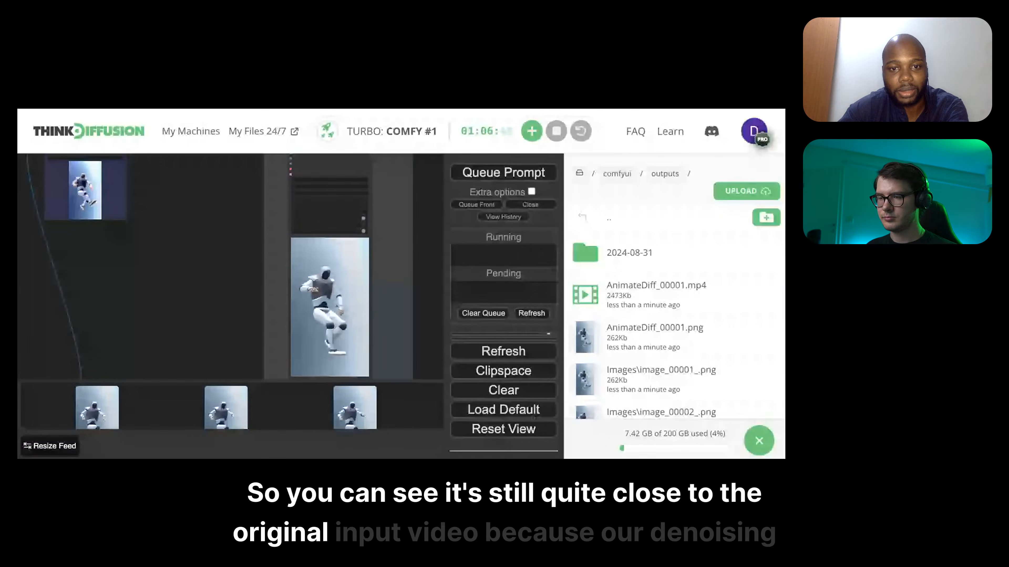
pyautogui.scroll(6, 335, 311)
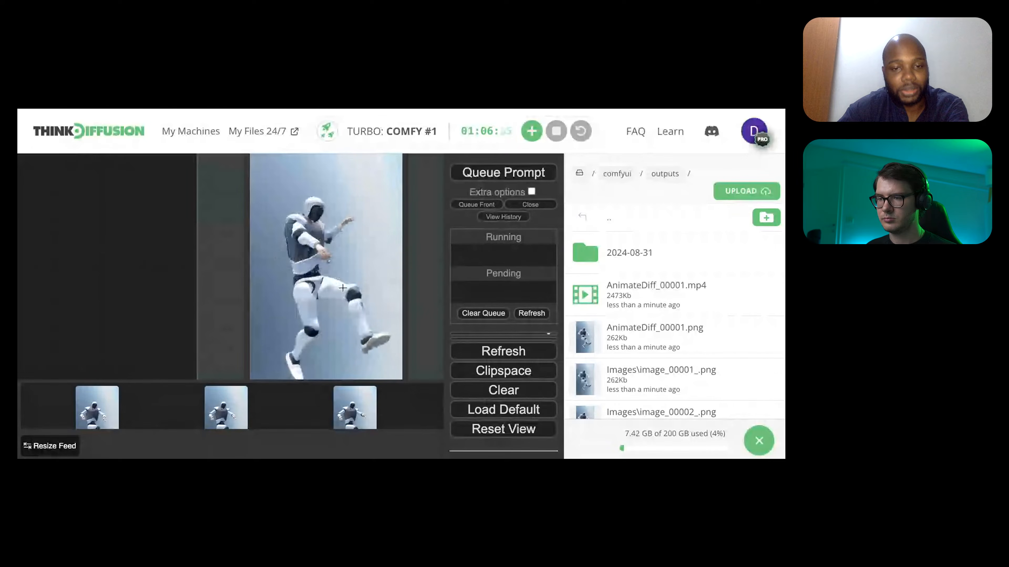
# - Set denoise to 0.85 in the KSampler node and queue the prompt again
pyautogui.scroll(-6, 342, 287)
pyautogui.scroll(-3, 342, 288)
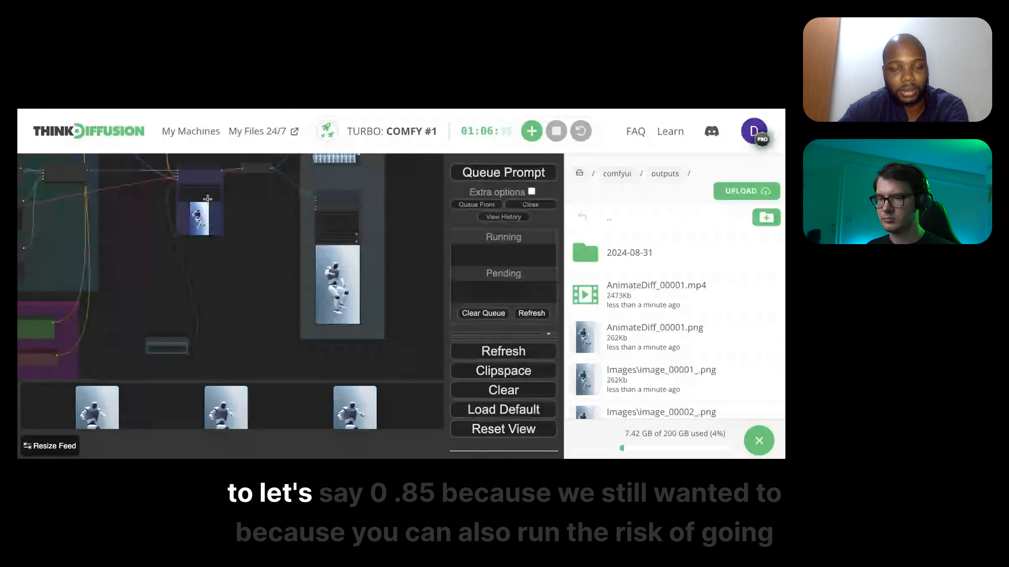
pyautogui.scroll(15, 208, 199)
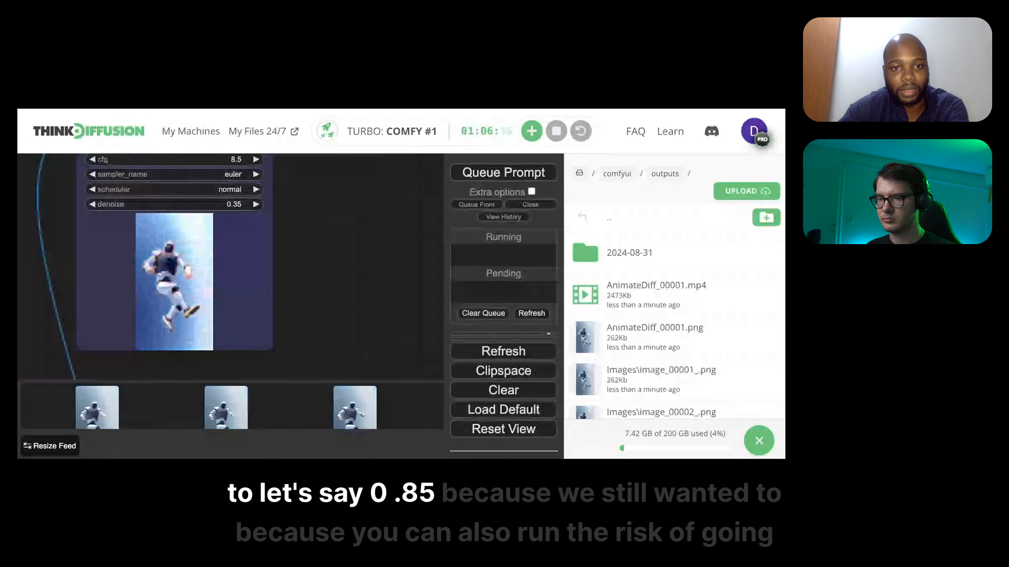
pyautogui.scroll(1, 208, 198)
pyautogui.click(223, 205)
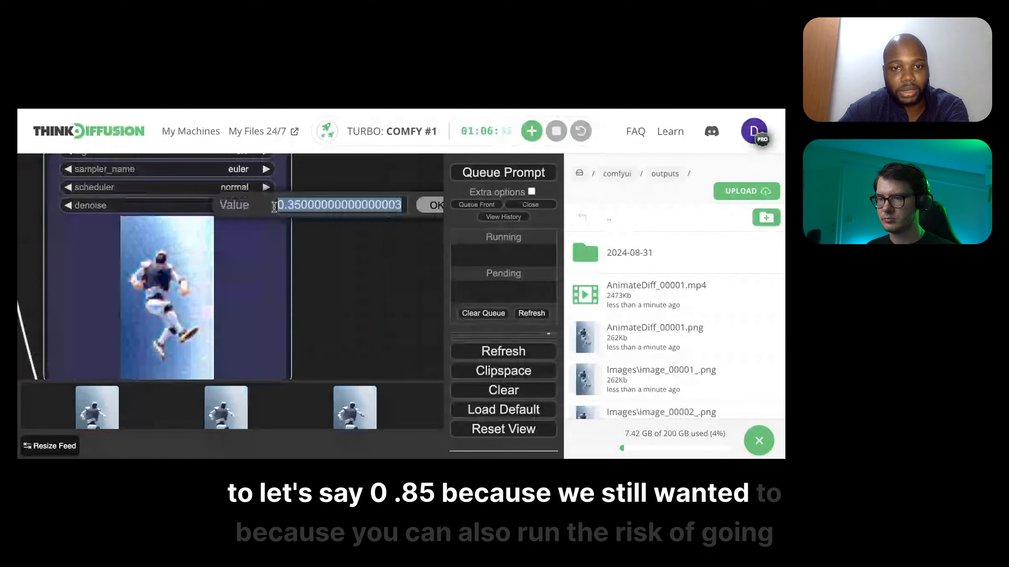
pyautogui.click(290, 204)
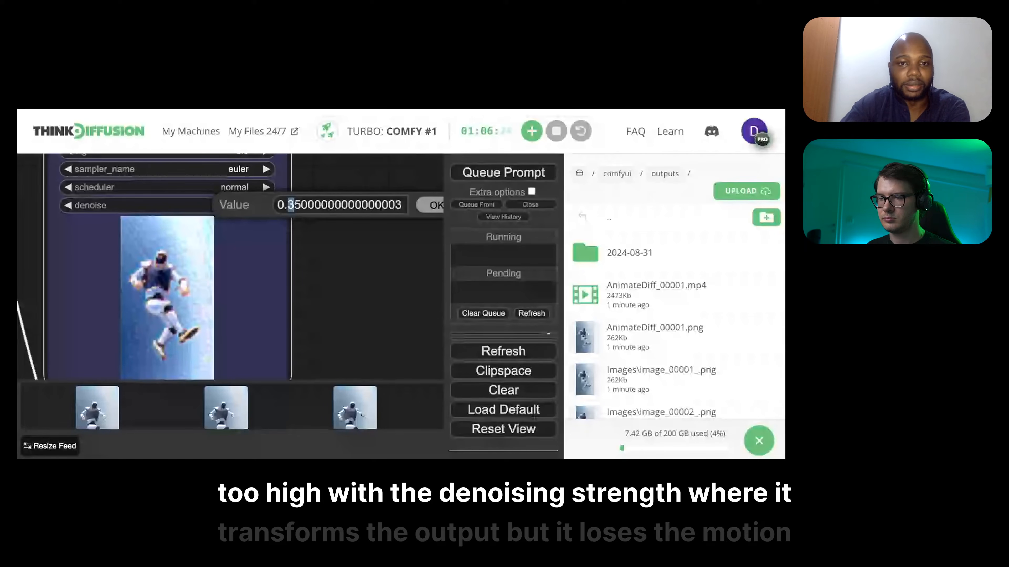
pyautogui.write('8')
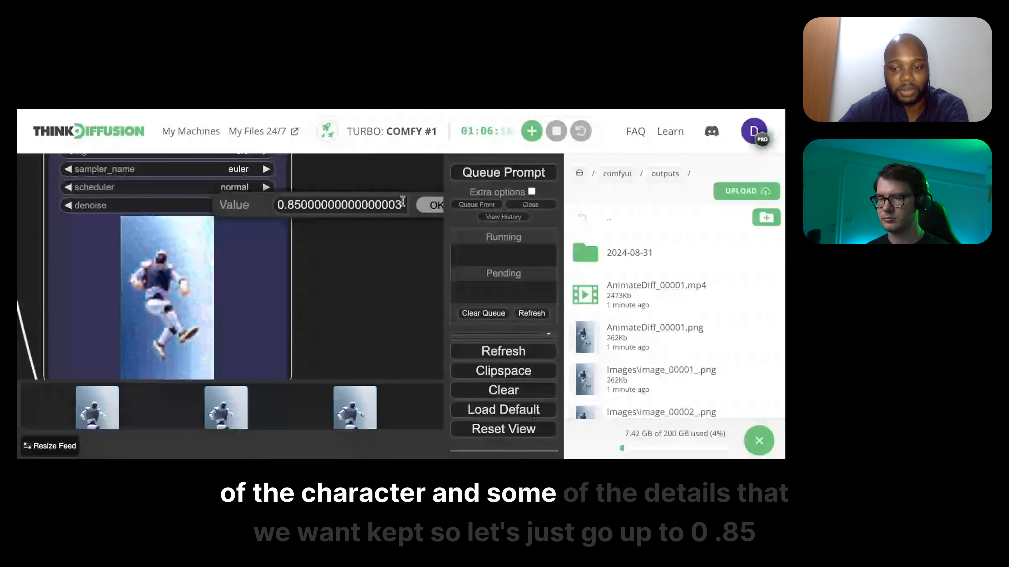
pyautogui.moveTo(402, 201); pyautogui.dragTo(396, 202)
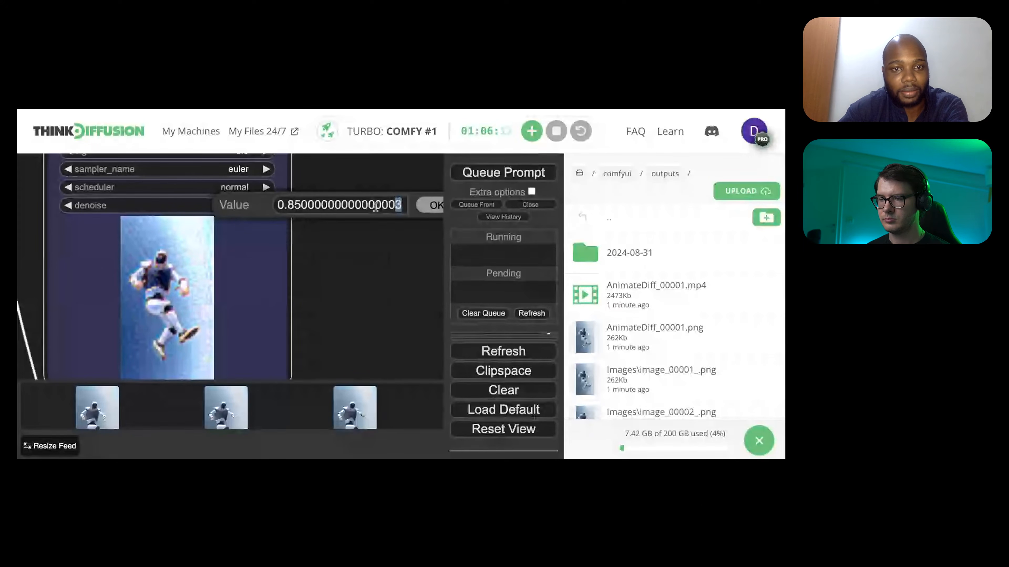
pyautogui.click(428, 204)
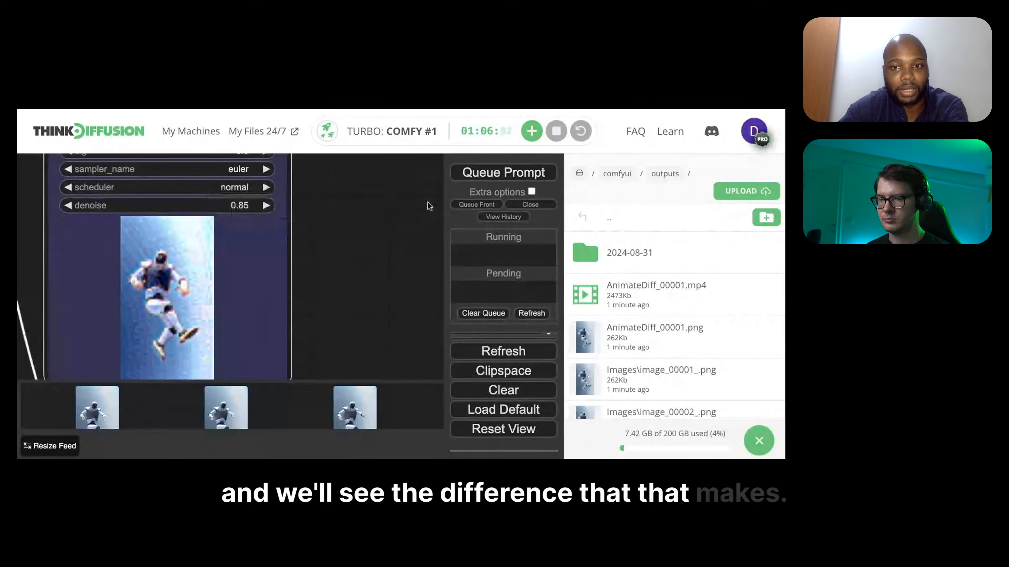
pyautogui.click(499, 174)
# - Examine the live preview in the KSampler node to judge how the higher denoise changes the original video
pyautogui.scroll(-2, 189, 216)
pyautogui.scroll(-3, 299, 256)
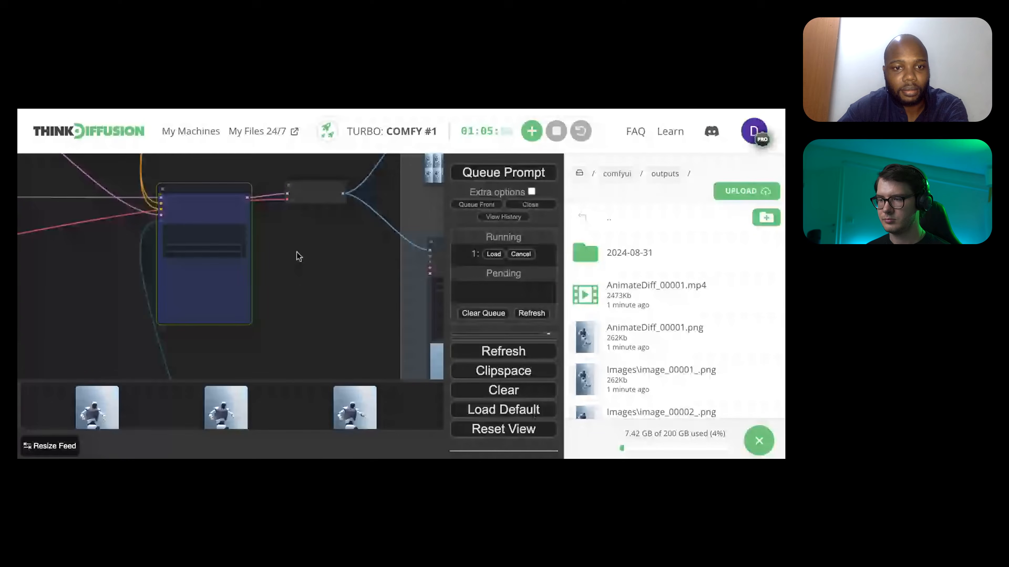
pyautogui.scroll(6, 207, 357)
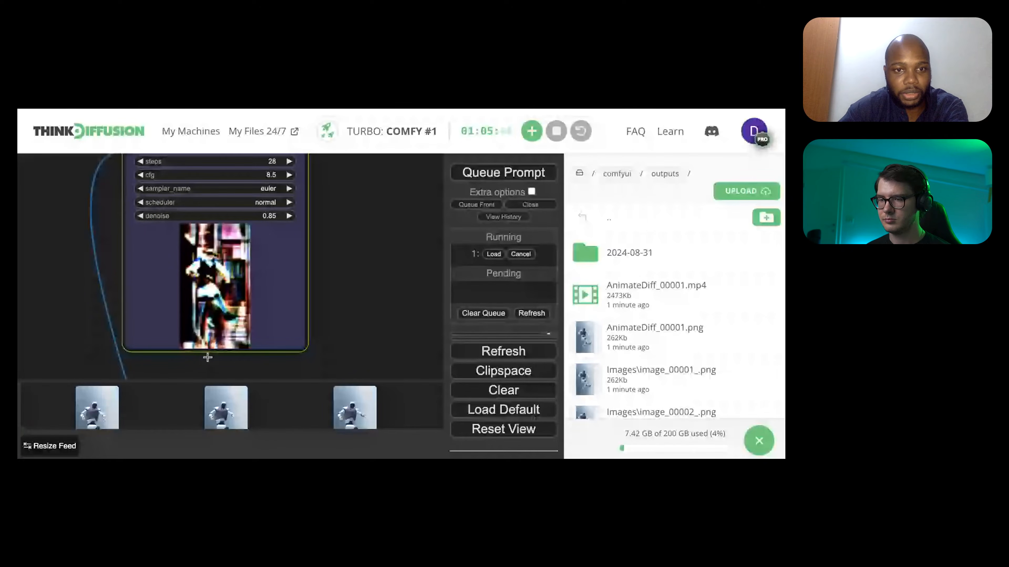
pyautogui.scroll(3, 208, 357)
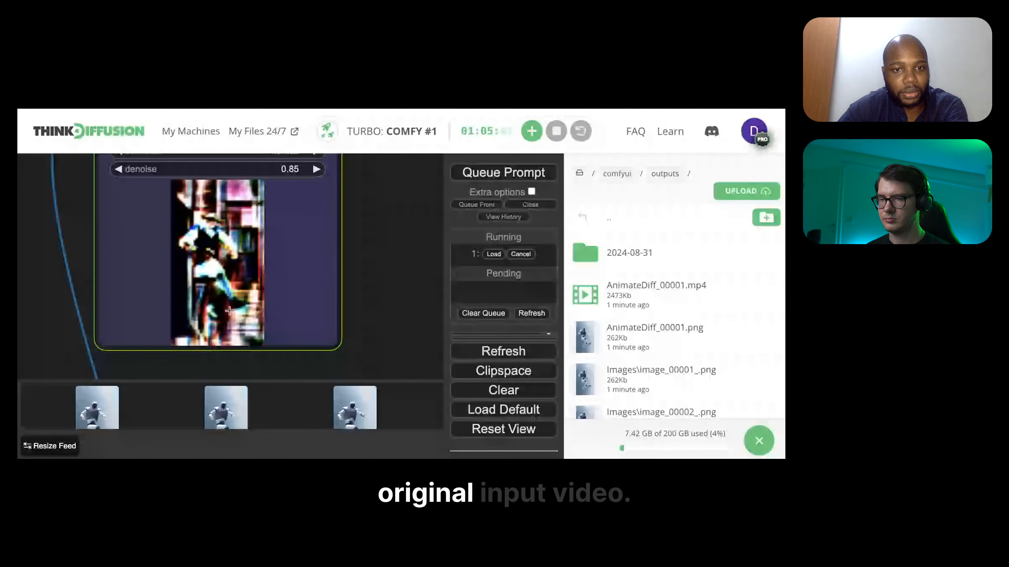
pyautogui.scroll(-3, 231, 311)
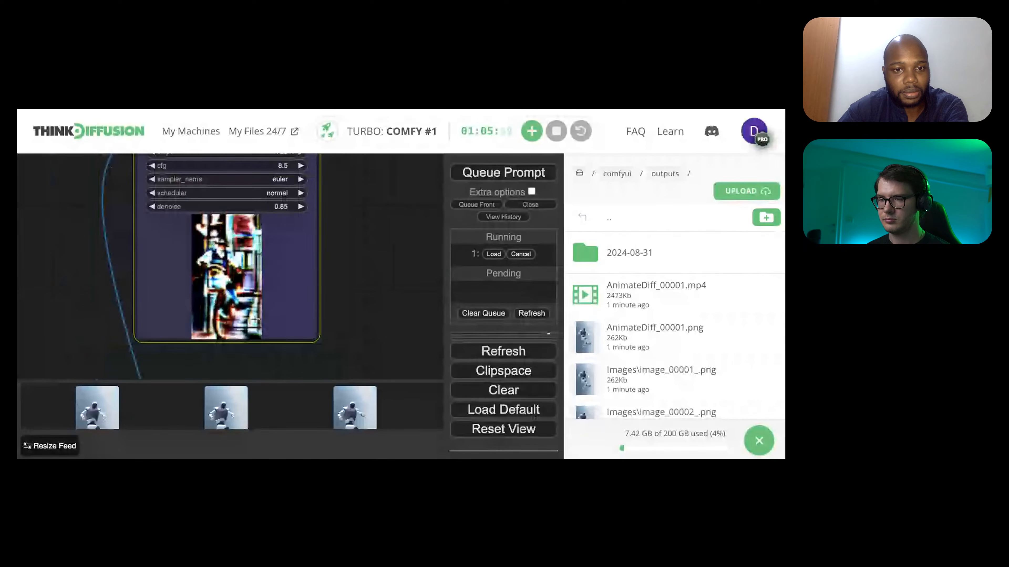
pyautogui.scroll(-5, 254, 319)
pyautogui.scroll(8, 231, 211)
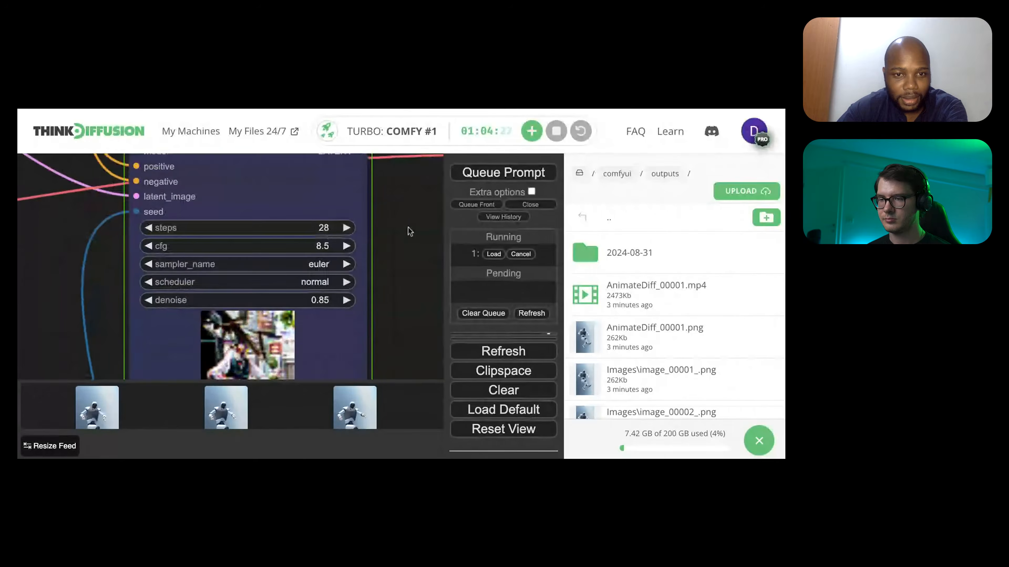
pyautogui.moveTo(408, 228); pyautogui.dragTo(428, 158)
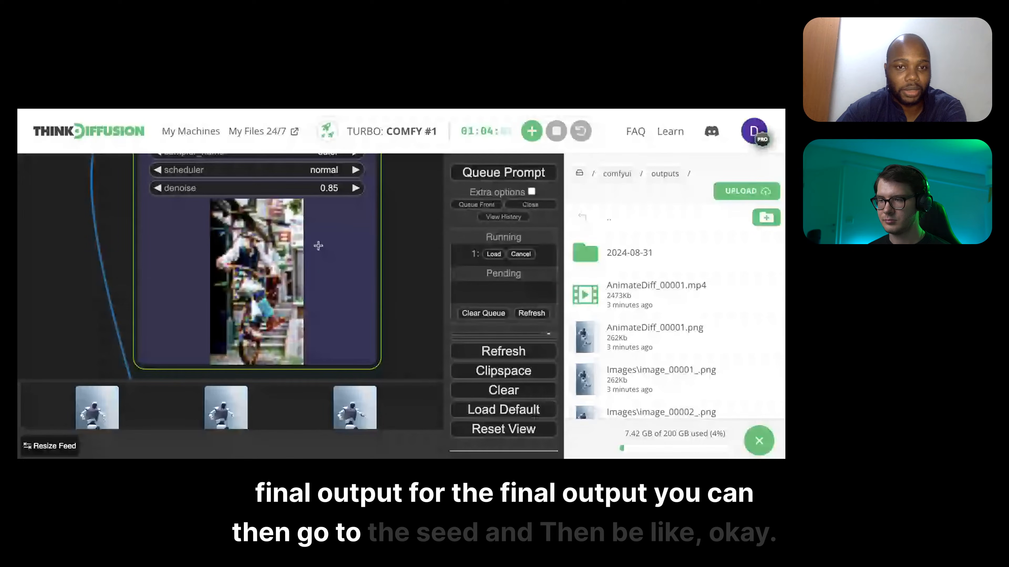
# - Locate the Primitive node used as seed and inspect its value and control_after_generate setting
pyautogui.scroll(-5, 318, 245)
pyautogui.moveTo(313, 316); pyautogui.dragTo(321, 186)
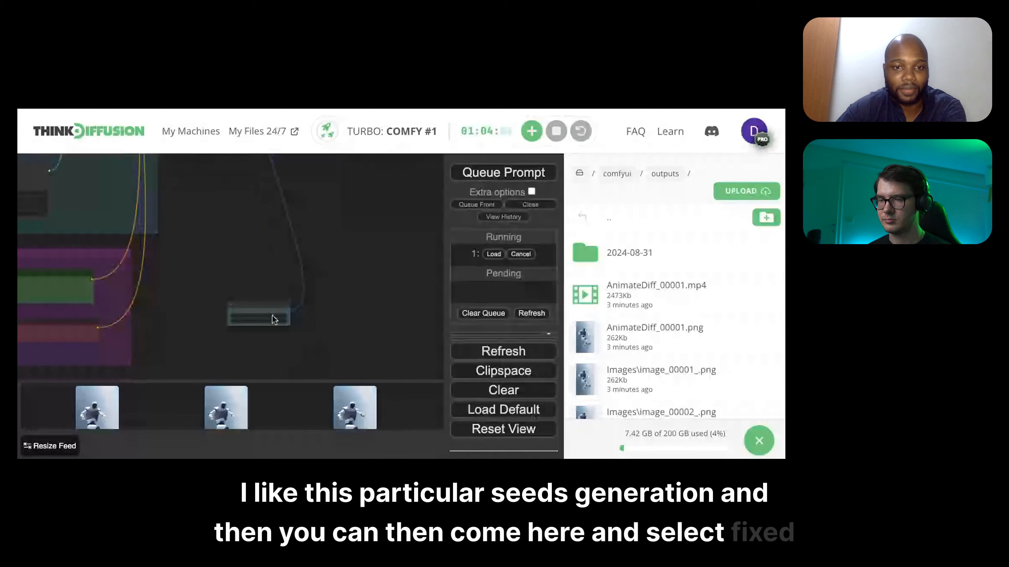
pyautogui.scroll(10, 272, 320)
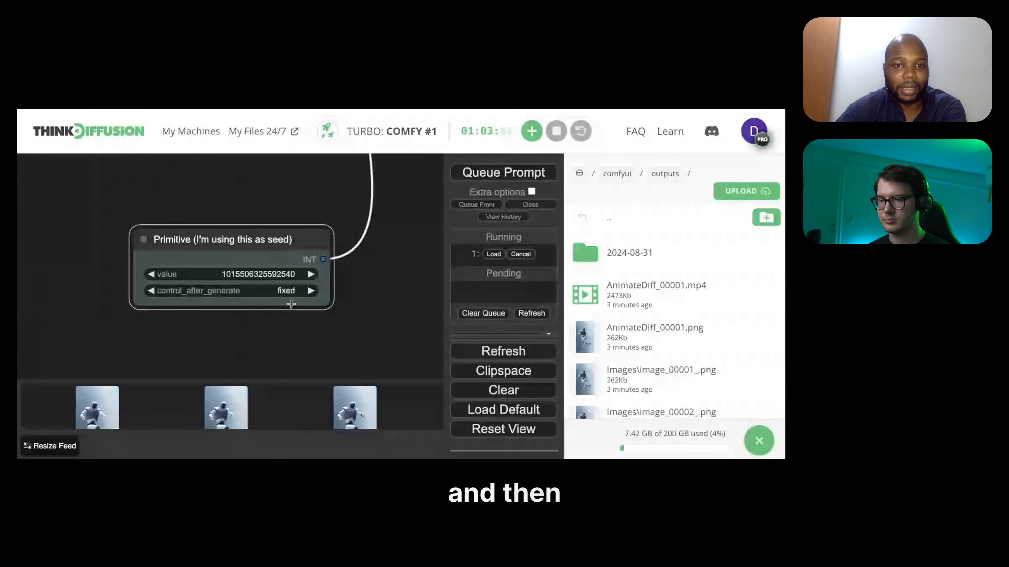
# - Set the value of the Width node to 720 for a higher-resolution output
pyautogui.scroll(-10, 288, 317)
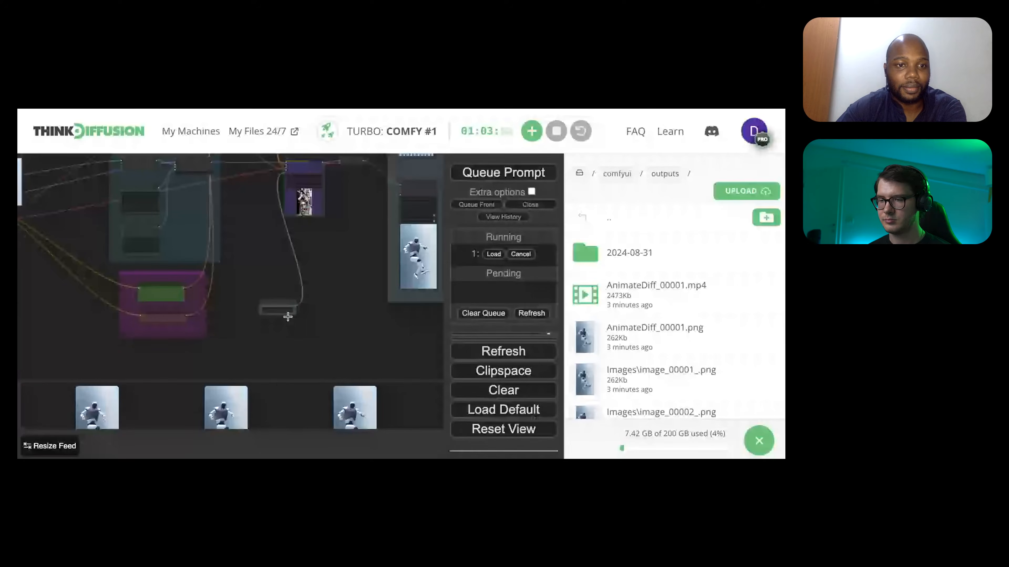
pyautogui.scroll(-5, 288, 317)
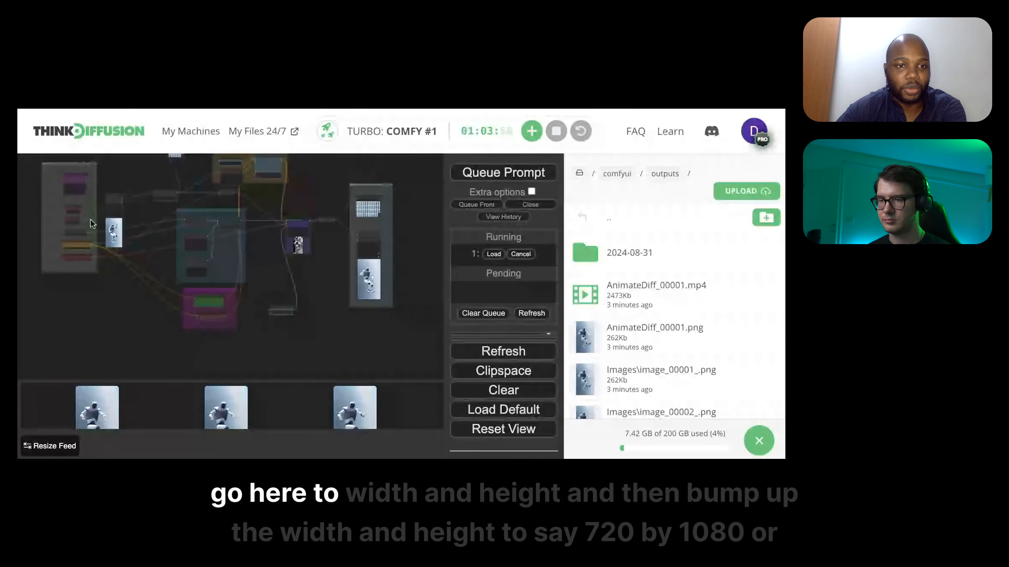
pyautogui.scroll(10, 69, 210)
pyautogui.scroll(5, 69, 210)
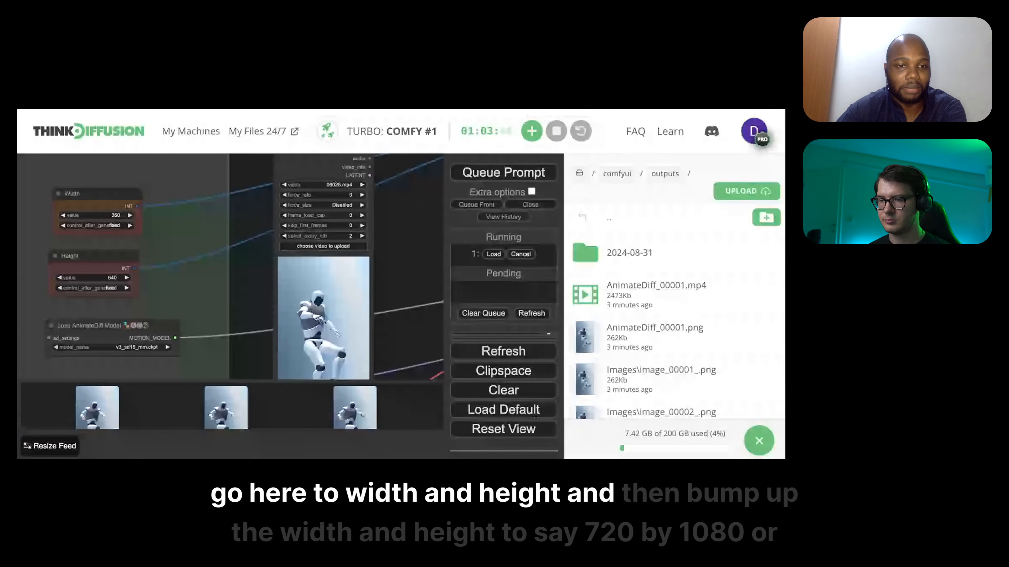
pyautogui.scroll(5, 69, 210)
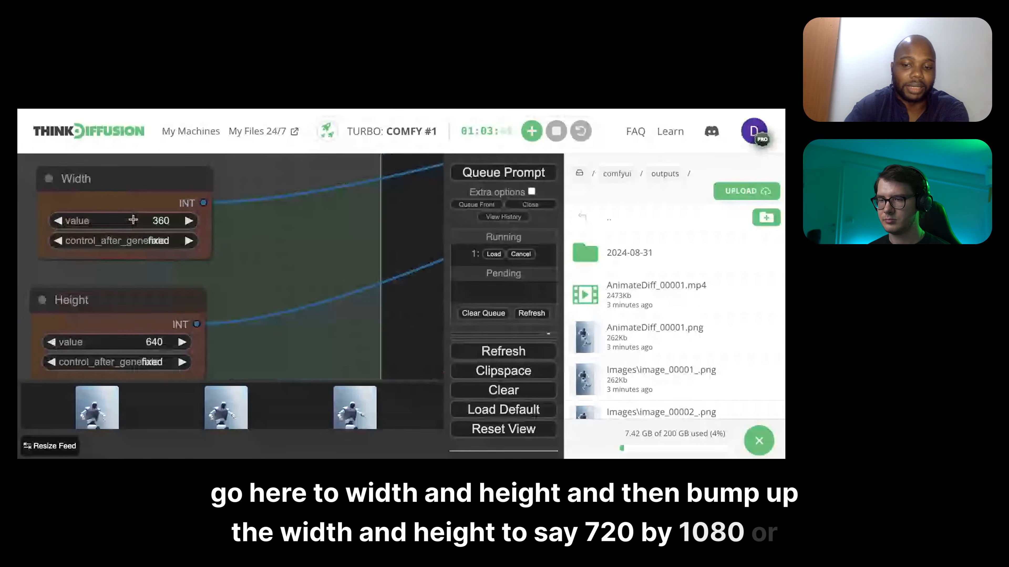
pyautogui.click(133, 220)
pyautogui.write('720')
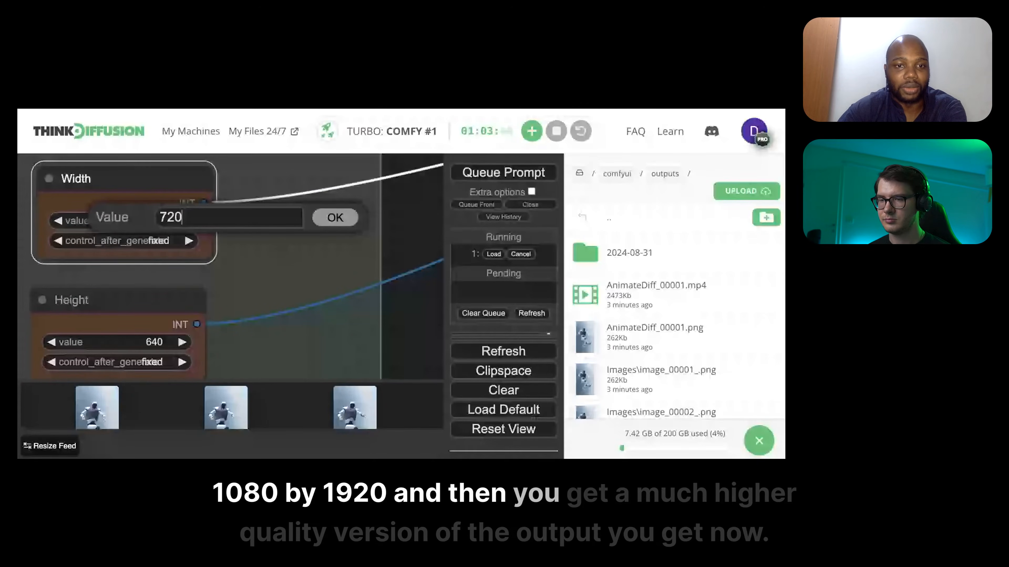
pyautogui.click(335, 226)
# - Return the Width node's value to 360
pyautogui.click(163, 219)
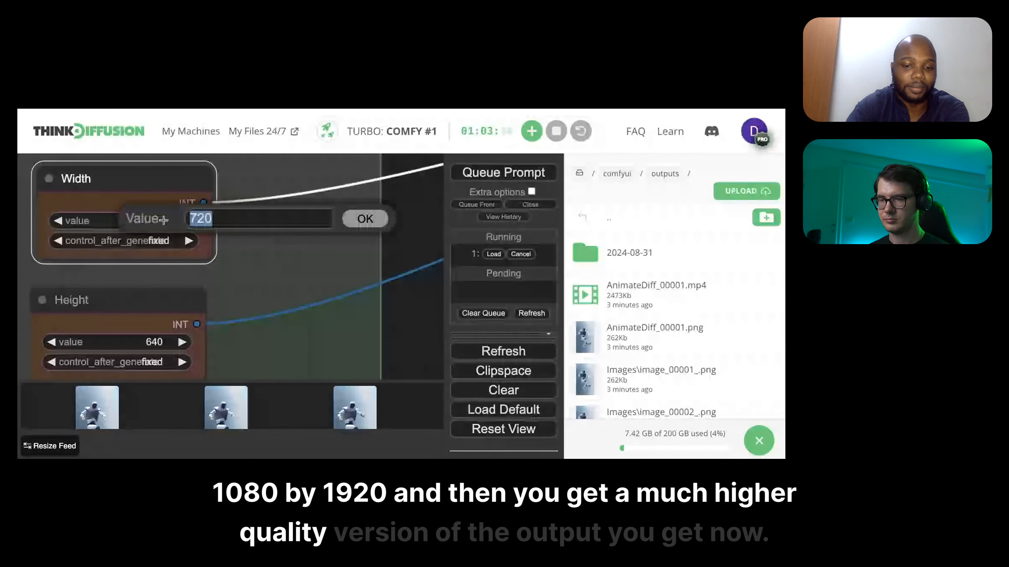
pyautogui.write('360')
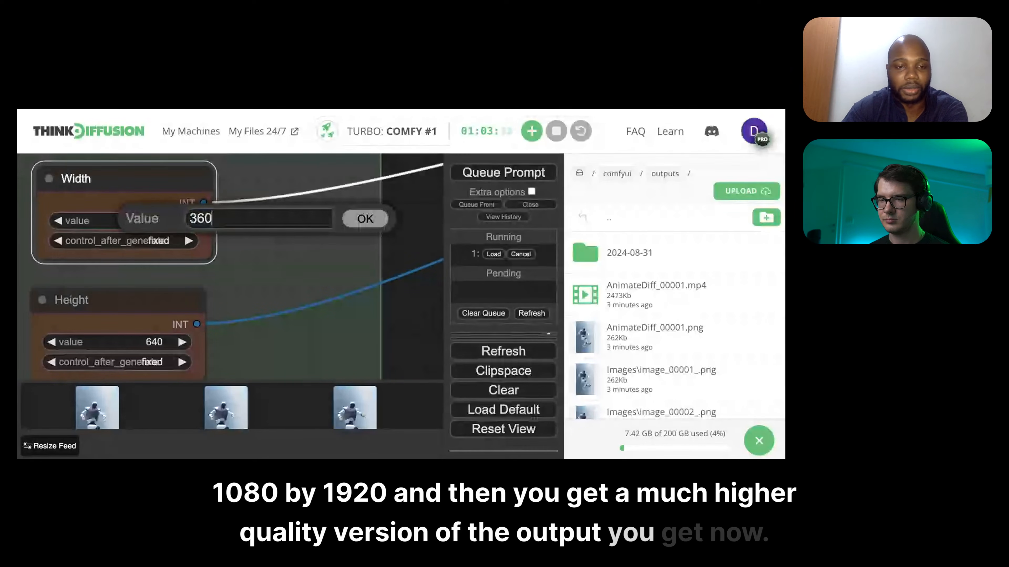
pyautogui.press('Return')
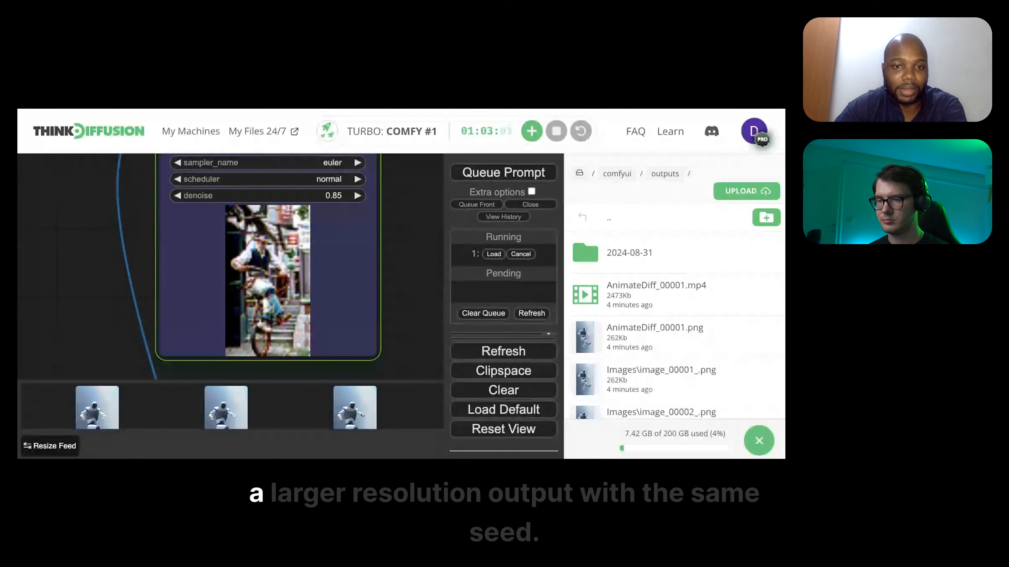
# - Examine the new AnimateDiff video preview in the output group and the KSampler node that produced it
pyautogui.scroll(-10, 291, 267)
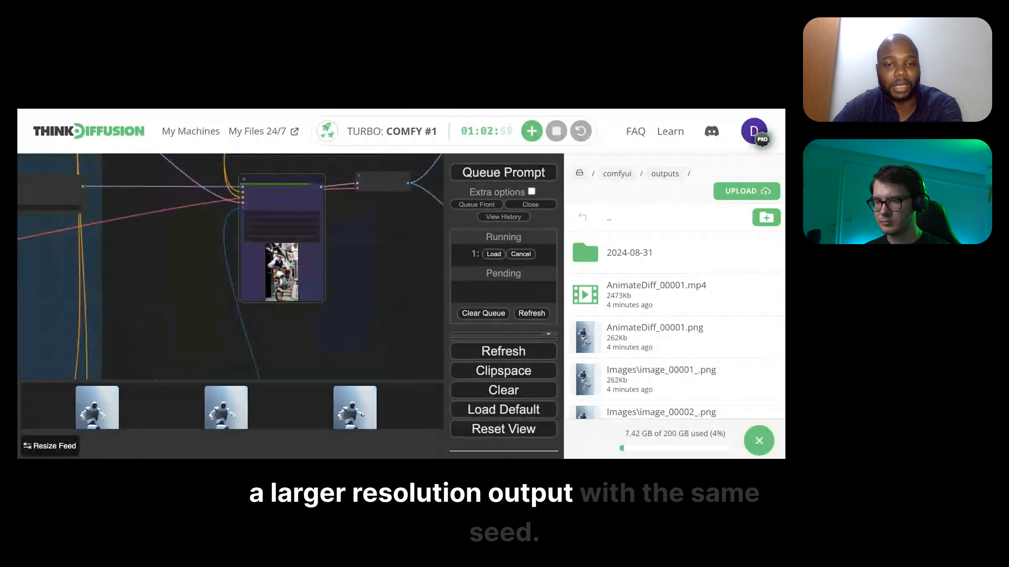
pyautogui.moveTo(344, 259); pyautogui.dragTo(203, 205)
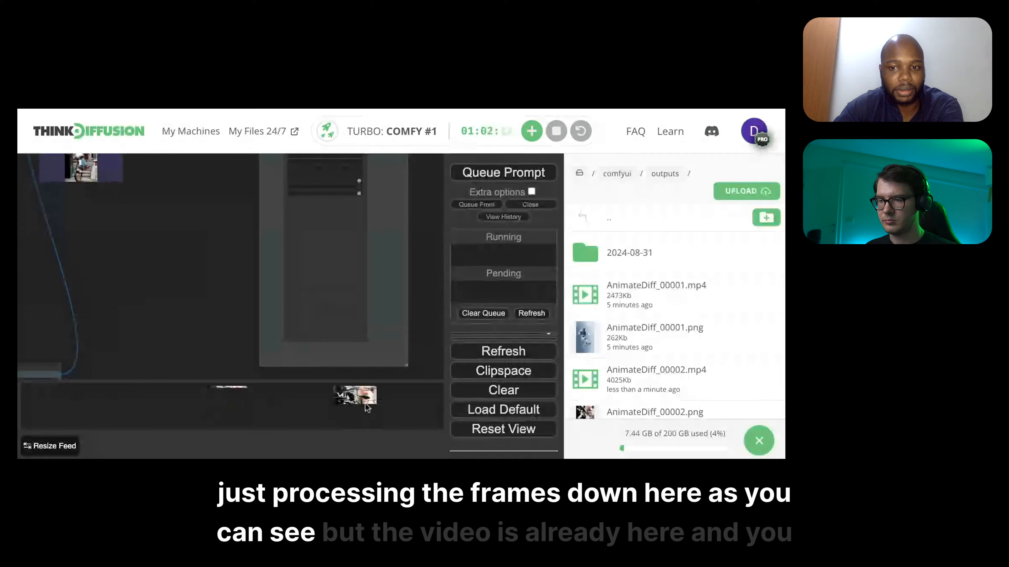
pyautogui.moveTo(639, 379)
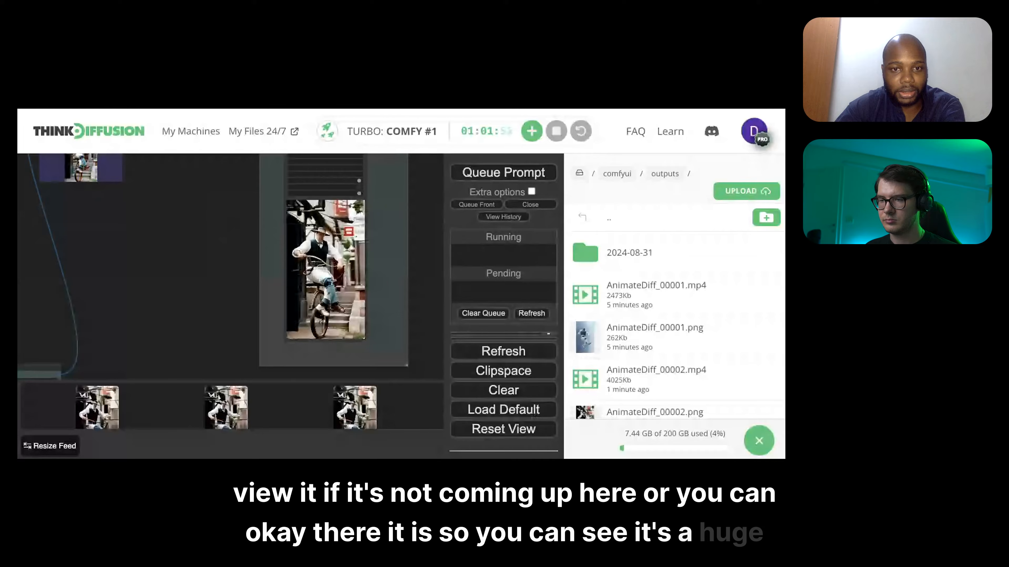
pyautogui.scroll(5, 331, 281)
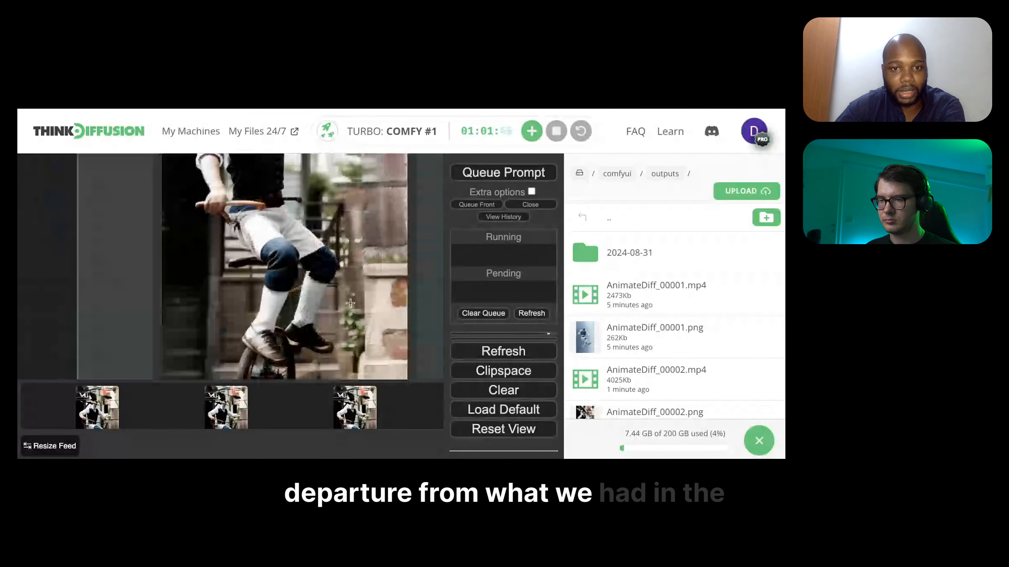
pyautogui.scroll(-14, 350, 303)
pyautogui.scroll(6, 350, 303)
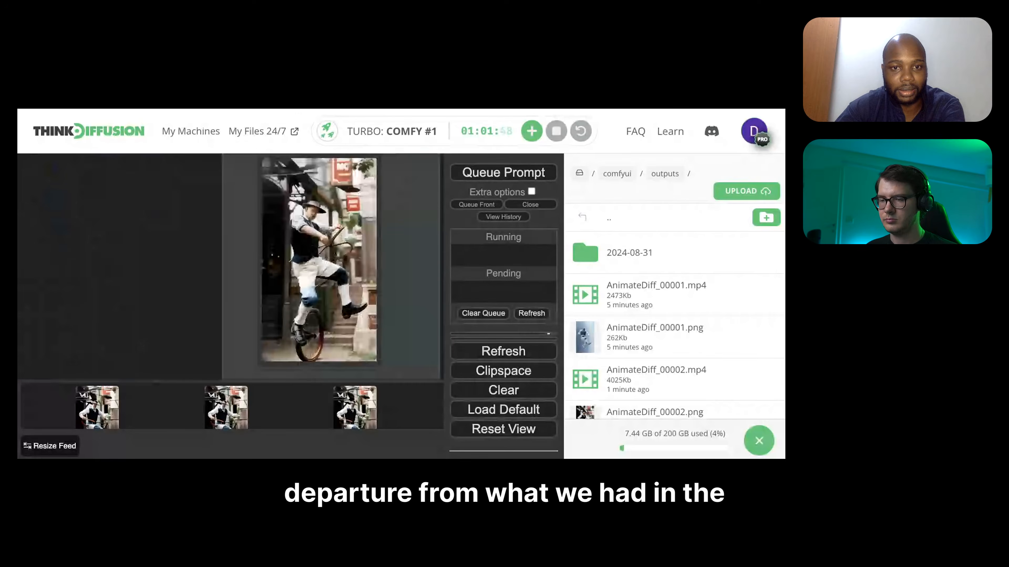
pyautogui.scroll(2, 350, 304)
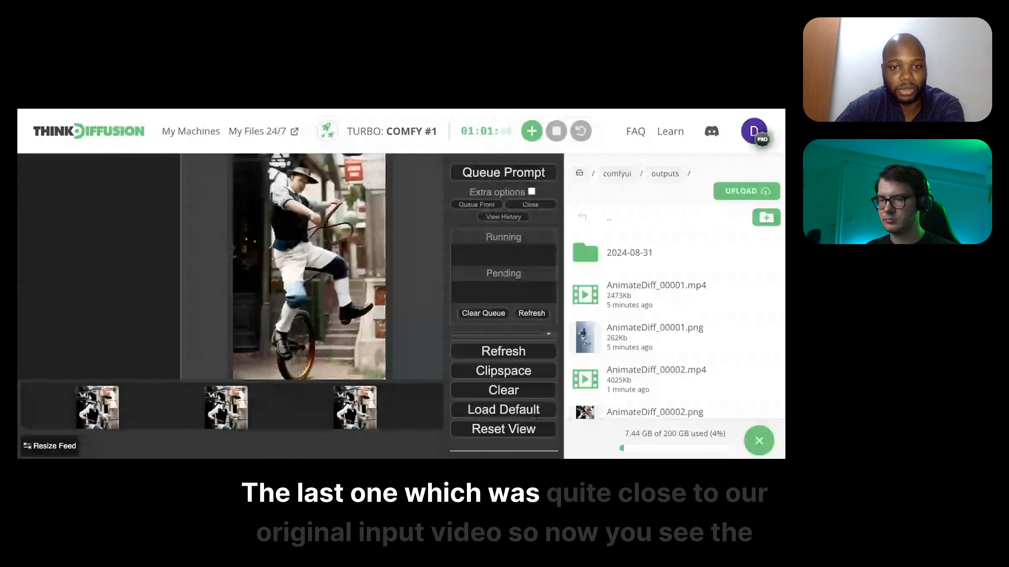
pyautogui.scroll(-1, 349, 304)
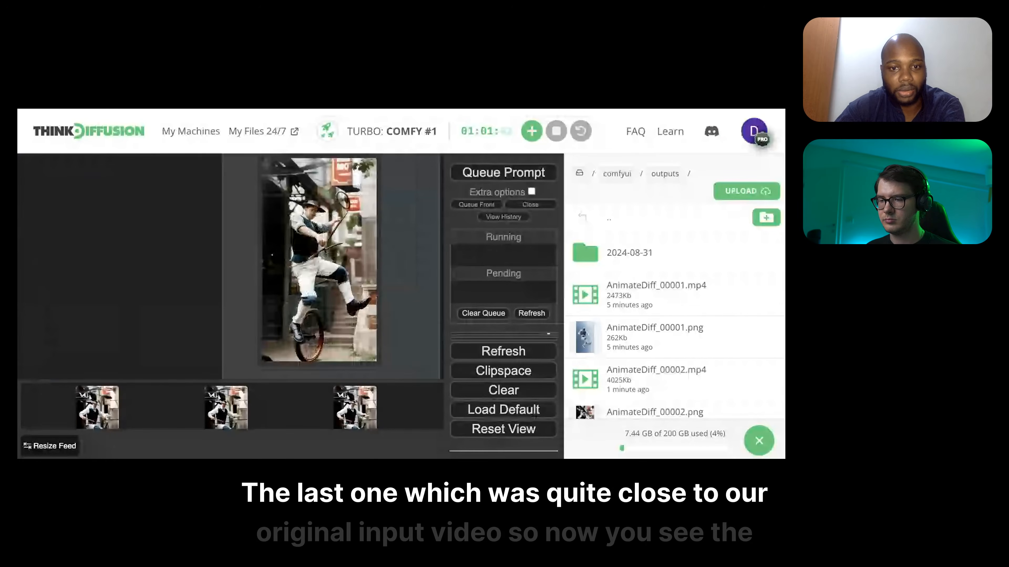
pyautogui.moveTo(403, 274); pyautogui.dragTo(401, 282)
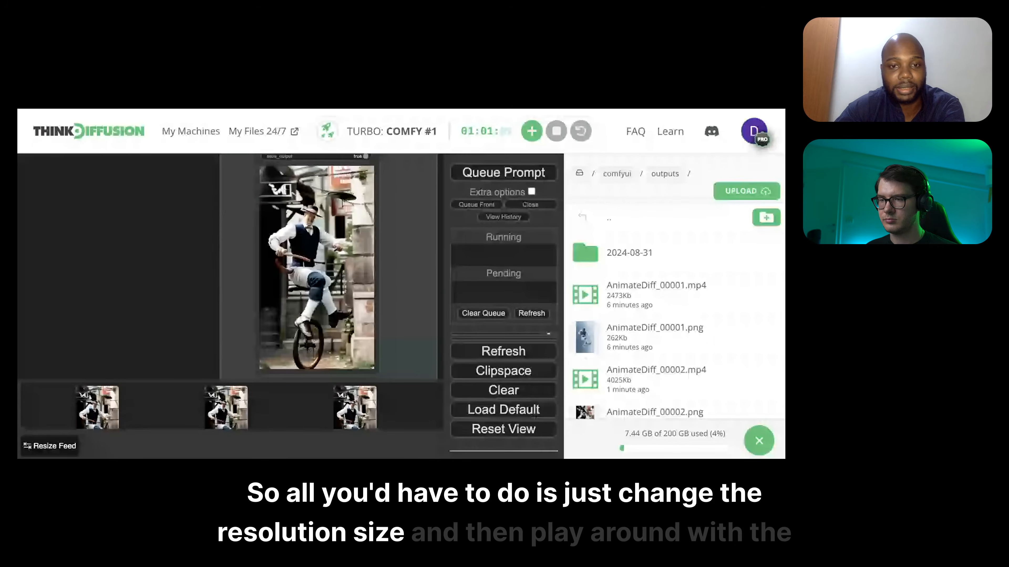
pyautogui.scroll(-4, 394, 323)
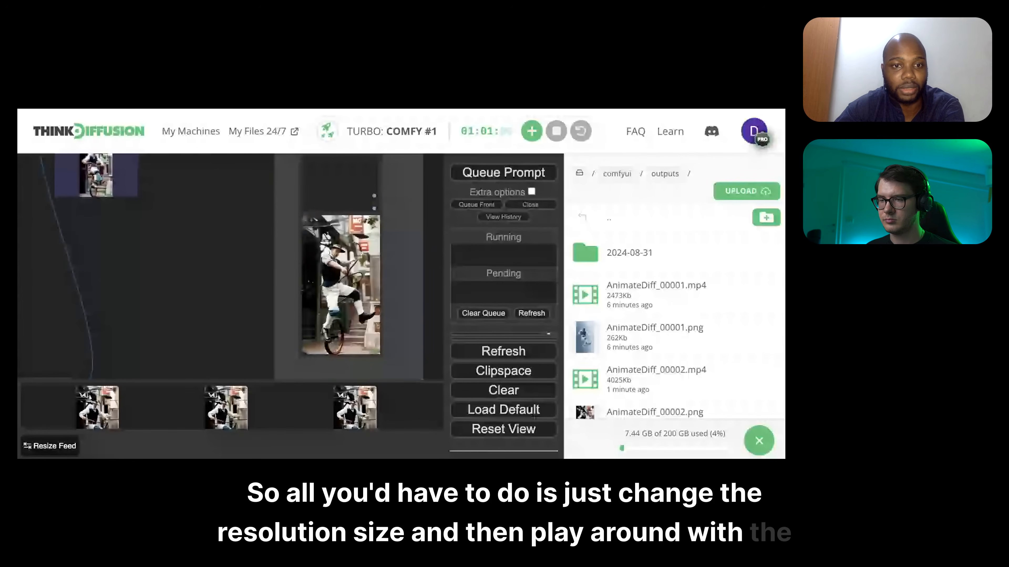
pyautogui.scroll(-7, 392, 324)
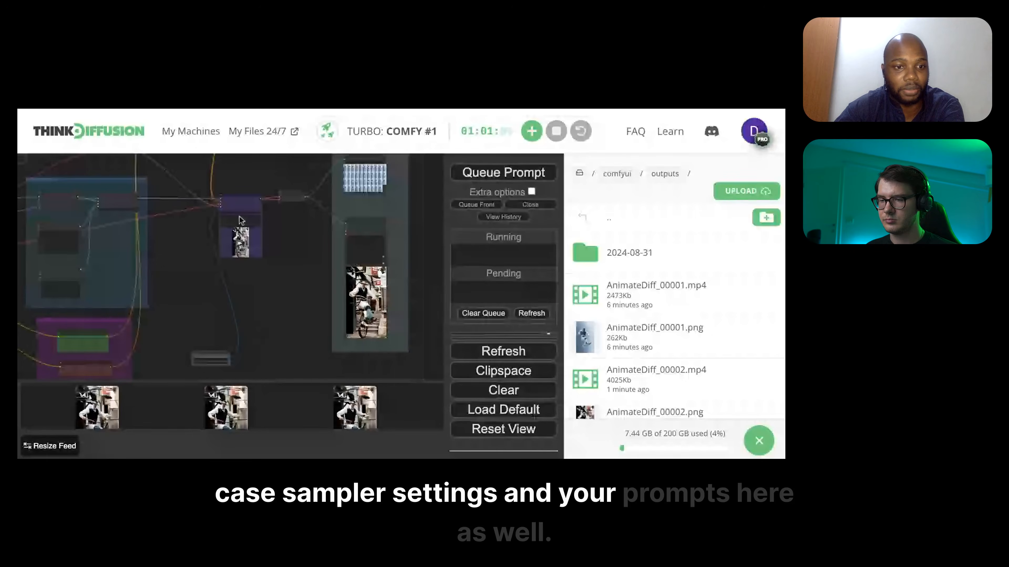
pyautogui.scroll(5, 231, 230)
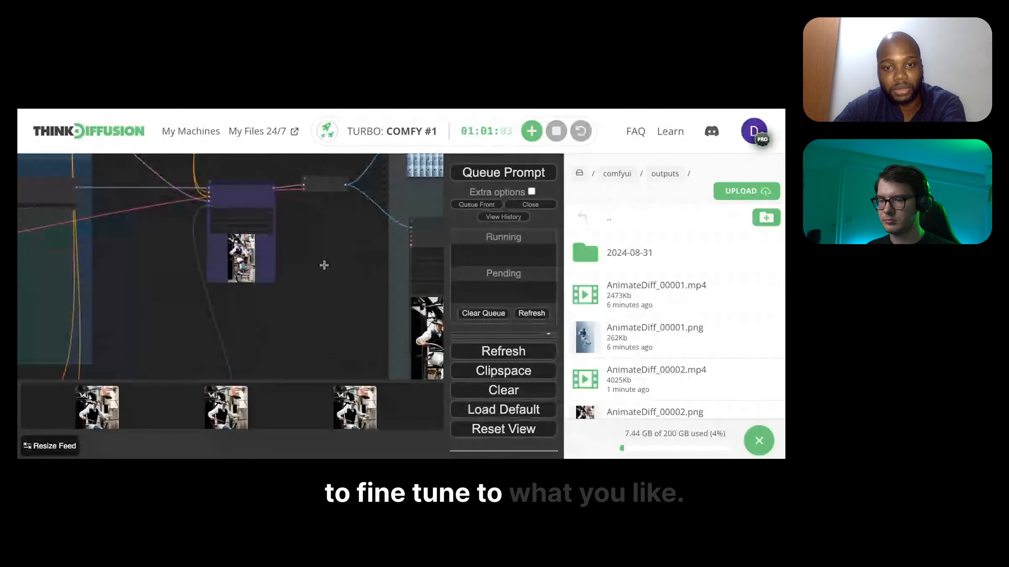
pyautogui.moveTo(324, 265); pyautogui.dragTo(240, 211)
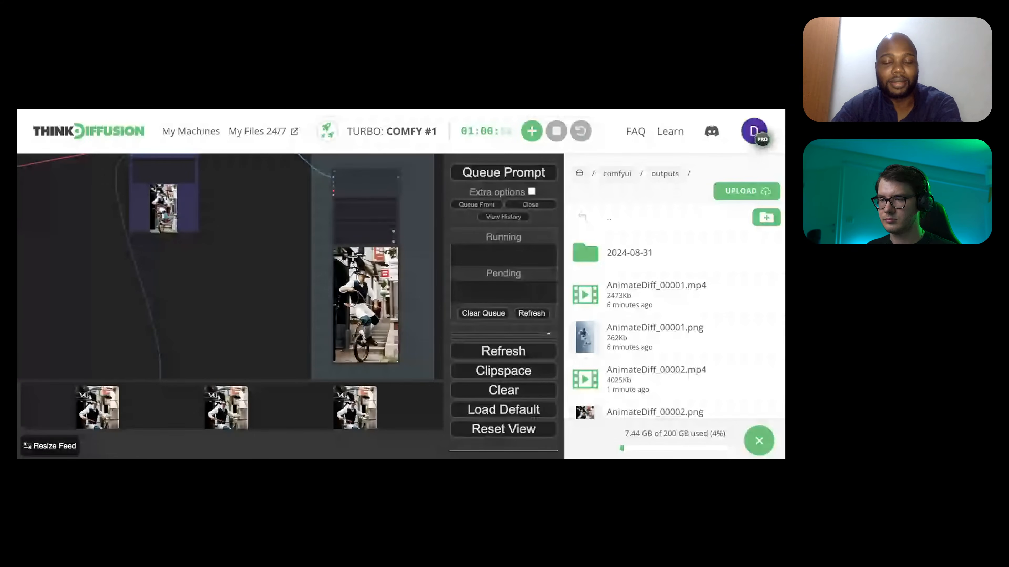